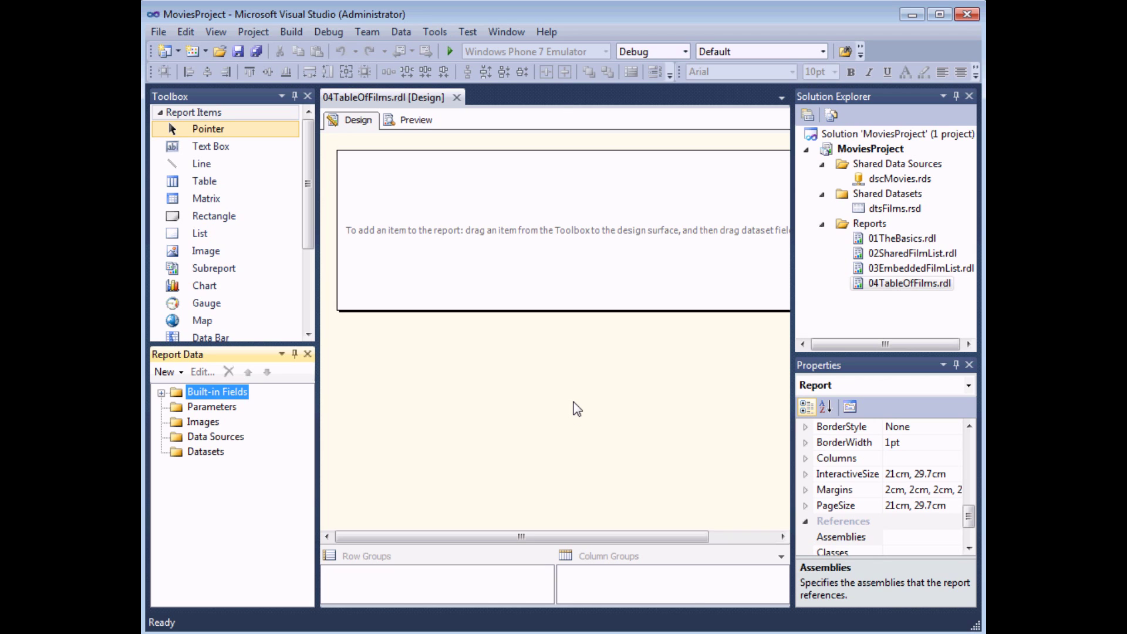
# Step: Add a report dataset named dtsSharedFilms that uses the shared dataset dtsFilms
pyautogui.click(878, 210)
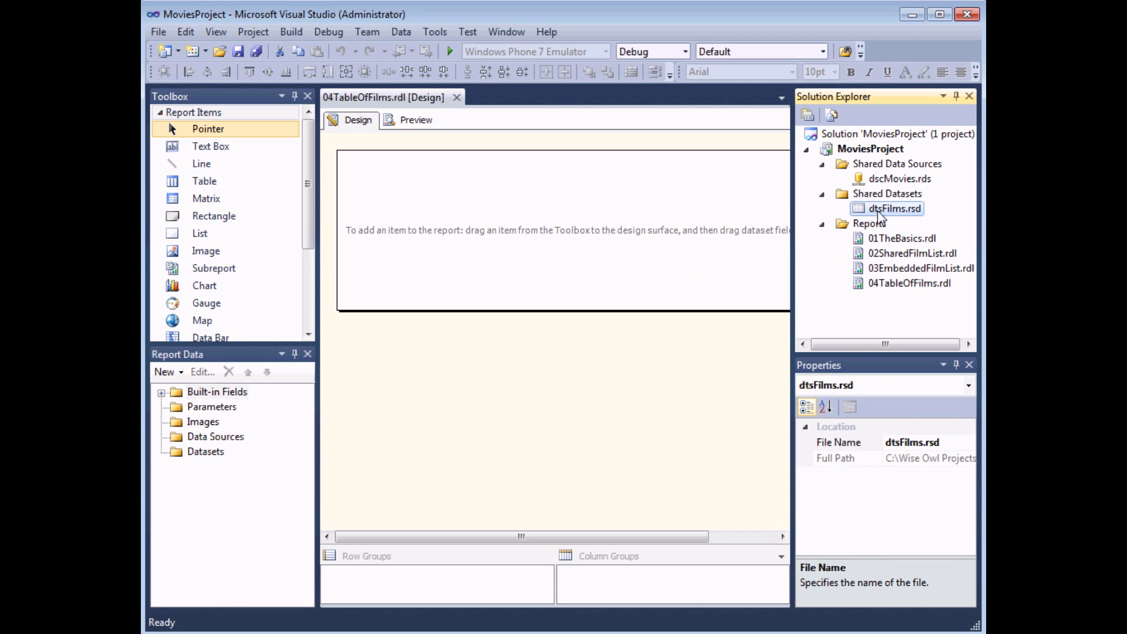
pyautogui.click(194, 453)
pyautogui.rightClick(188, 453)
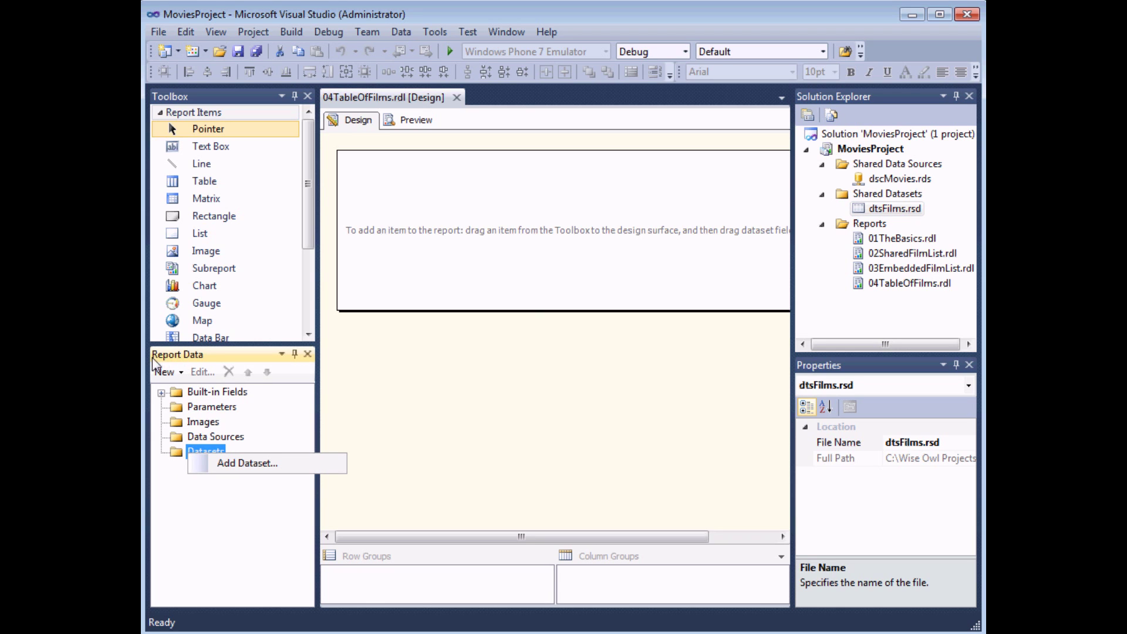
pyautogui.click(278, 466)
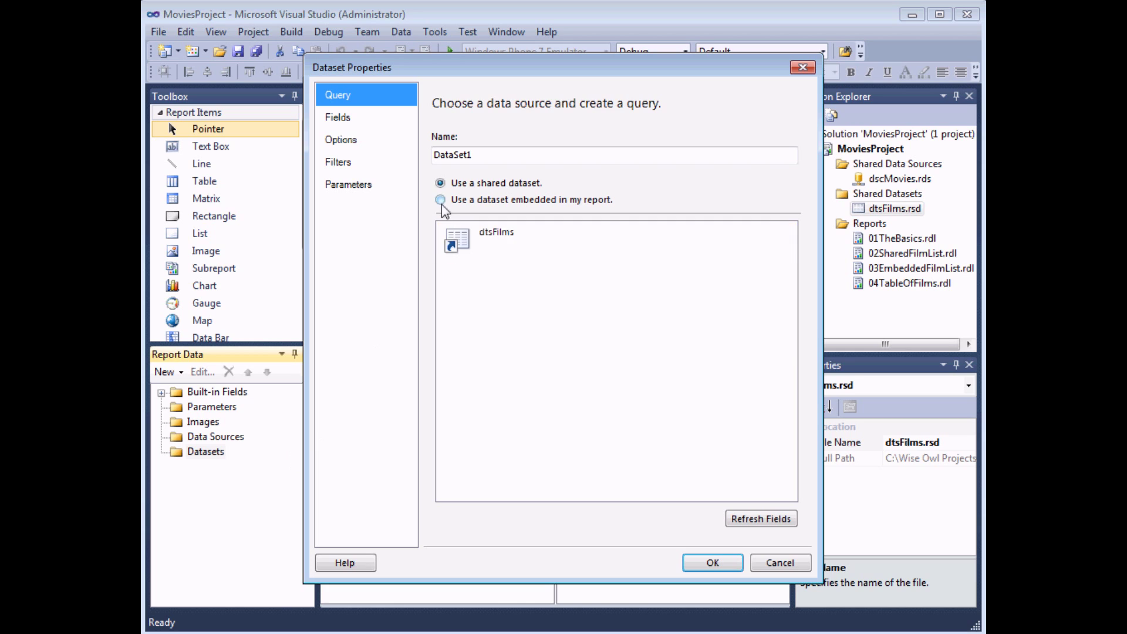
pyautogui.click(457, 233)
pyautogui.click(458, 237)
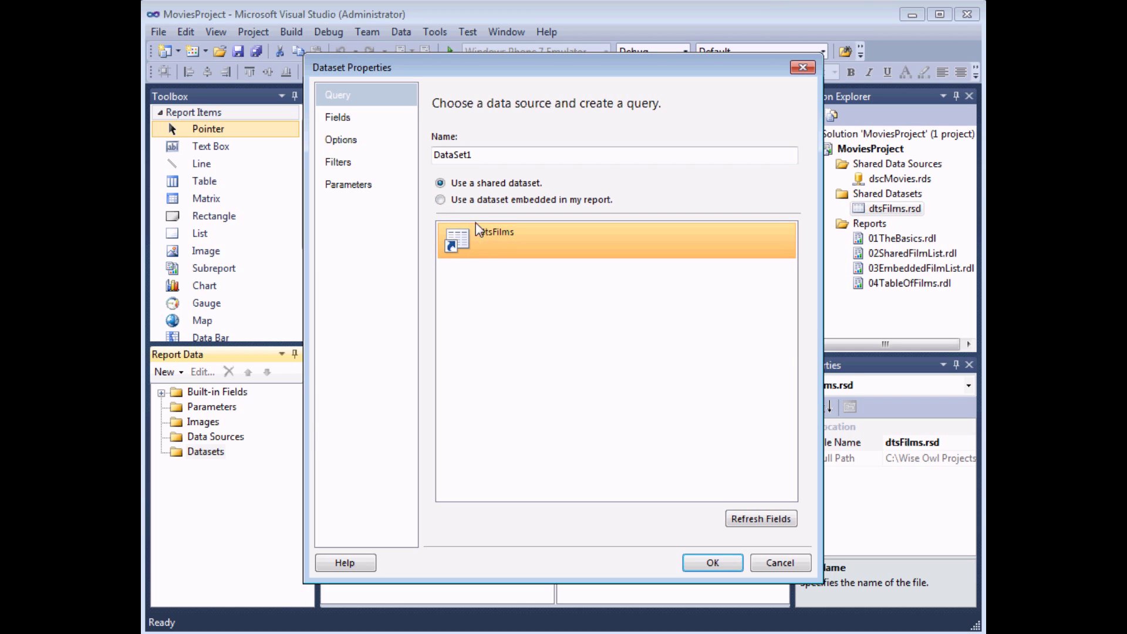
pyautogui.doubleClick(451, 154)
pyautogui.write('dtsSharedFilms')
pyautogui.click(715, 565)
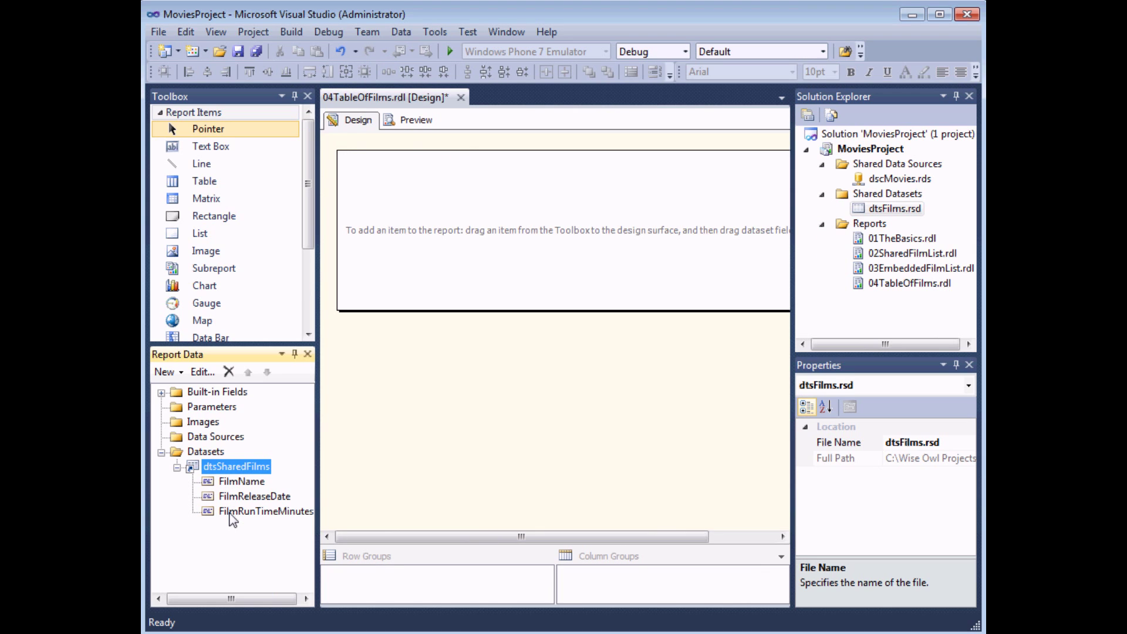
# Step: Narrow the Toolbox and Report Data area to widen the design surface, and insert a table into the report body
pyautogui.moveTo(319, 449); pyautogui.dragTo(324, 449)
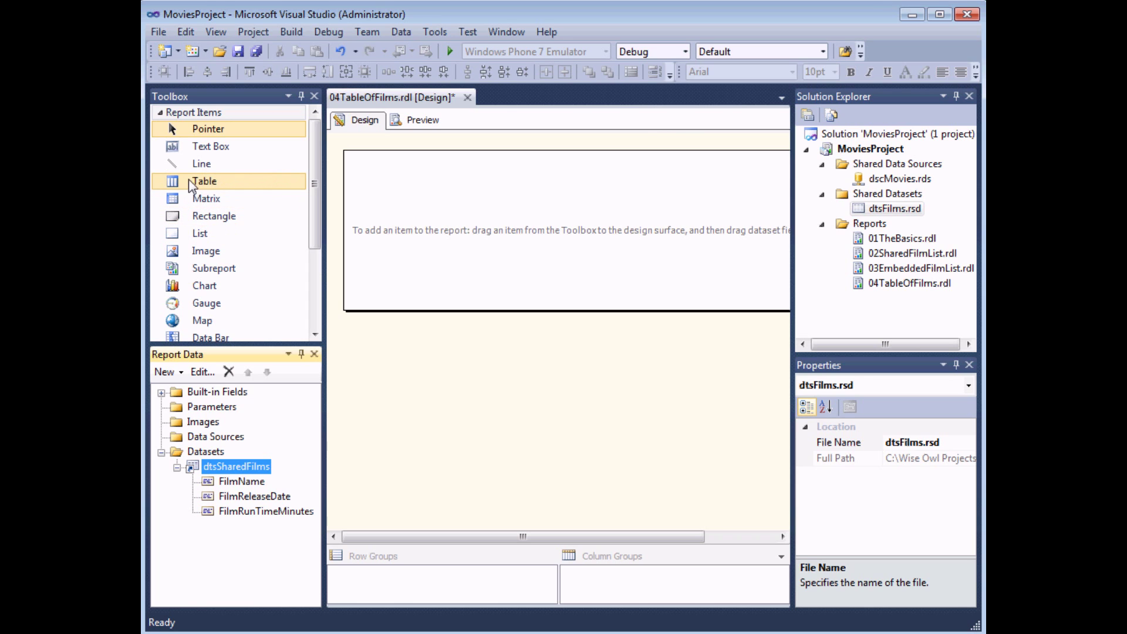
pyautogui.moveTo(325, 193); pyautogui.dragTo(295, 193)
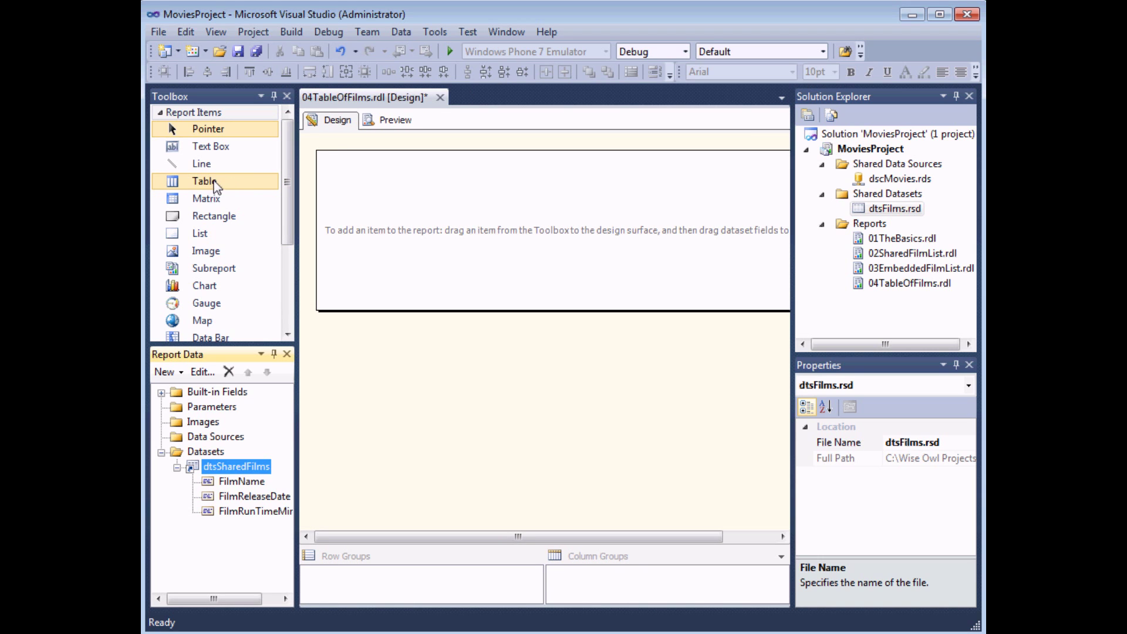
pyautogui.doubleClick(230, 182)
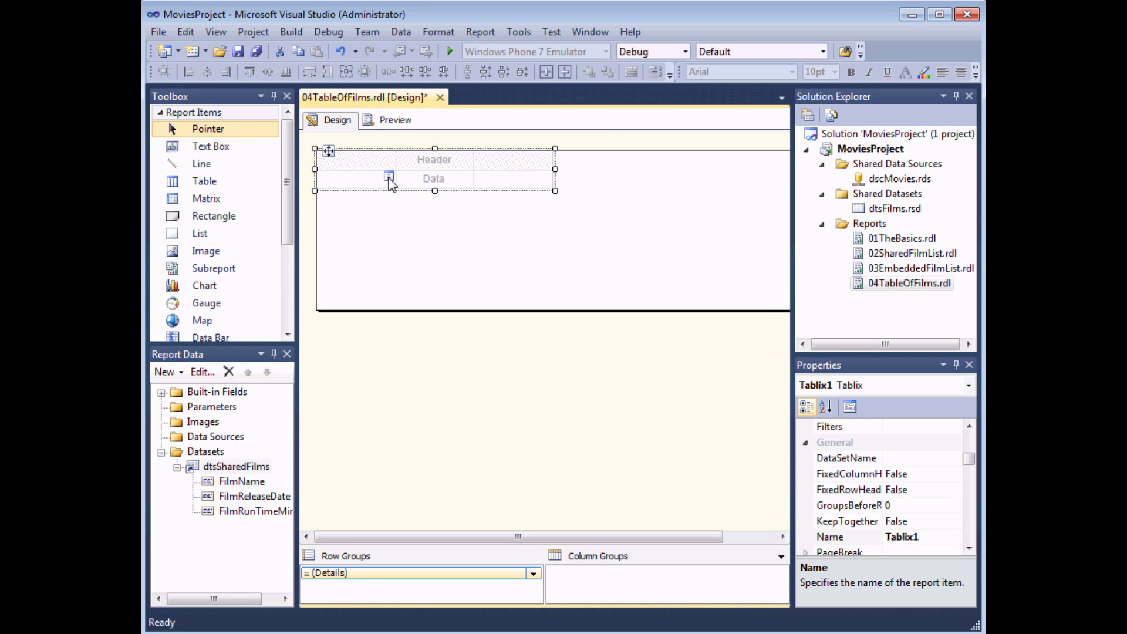
# Step: Place FilmName, FilmReleaseDate and FilmRunTimeMinutes in the table's three data cells in that order, and preview the report
pyautogui.click(389, 176)
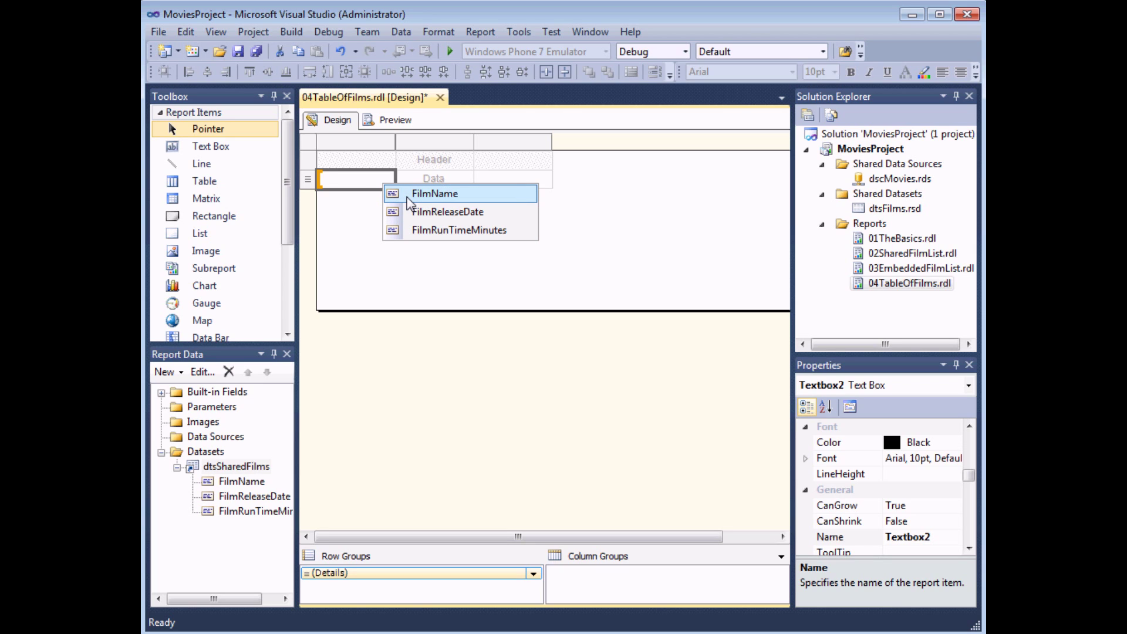
pyautogui.click(409, 195)
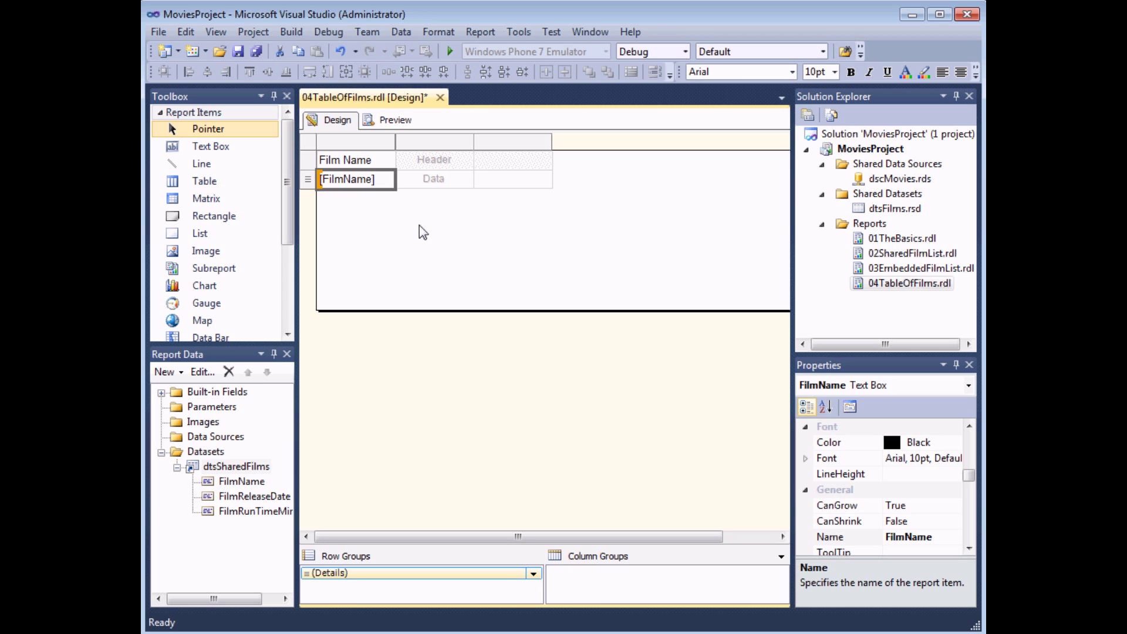
pyautogui.moveTo(468, 183)
pyautogui.moveTo(232, 502); pyautogui.dragTo(417, 186)
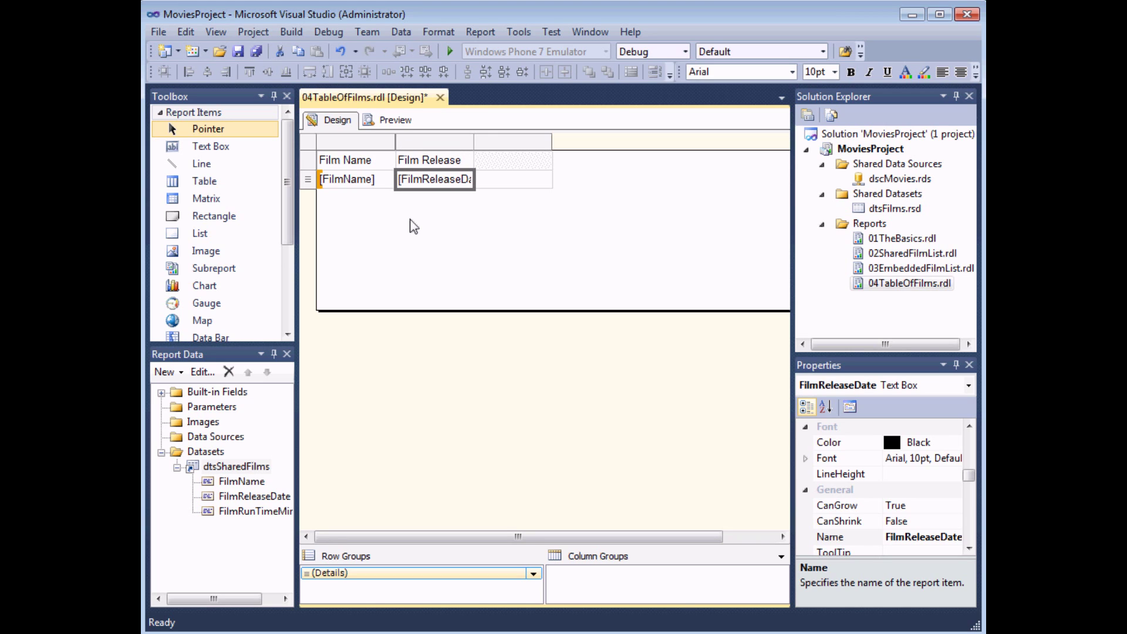
pyautogui.moveTo(227, 515); pyautogui.dragTo(498, 182)
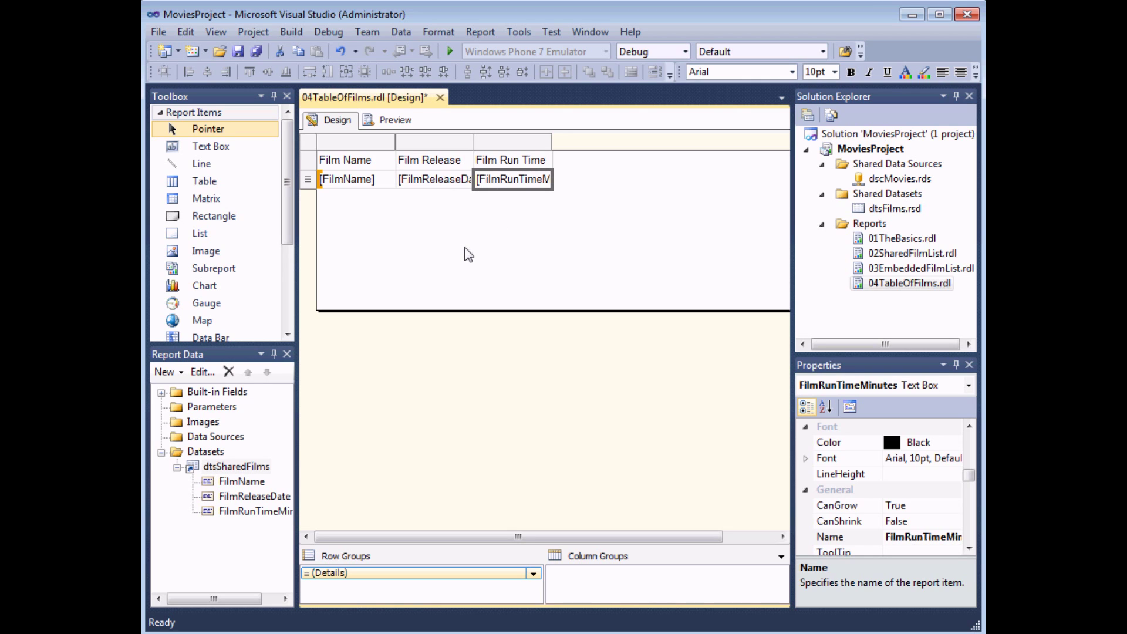
pyautogui.click(398, 121)
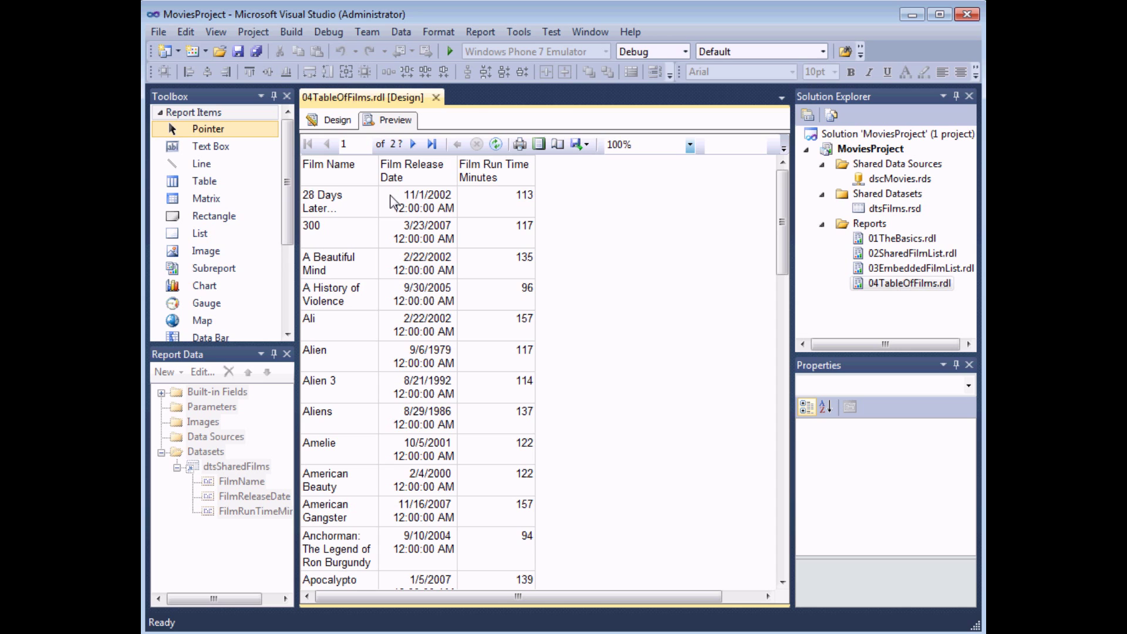
# Step: Return to the report design and widen all three table columns, making the Film Name column by far the widest
pyautogui.click(330, 124)
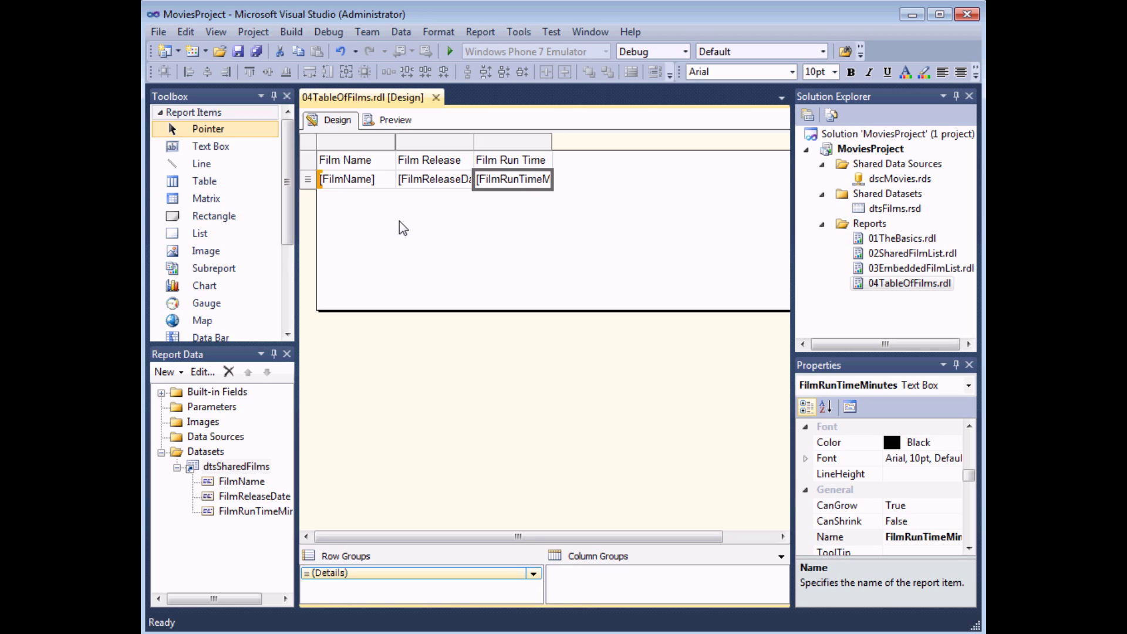
pyautogui.click(392, 141)
pyautogui.click(394, 141)
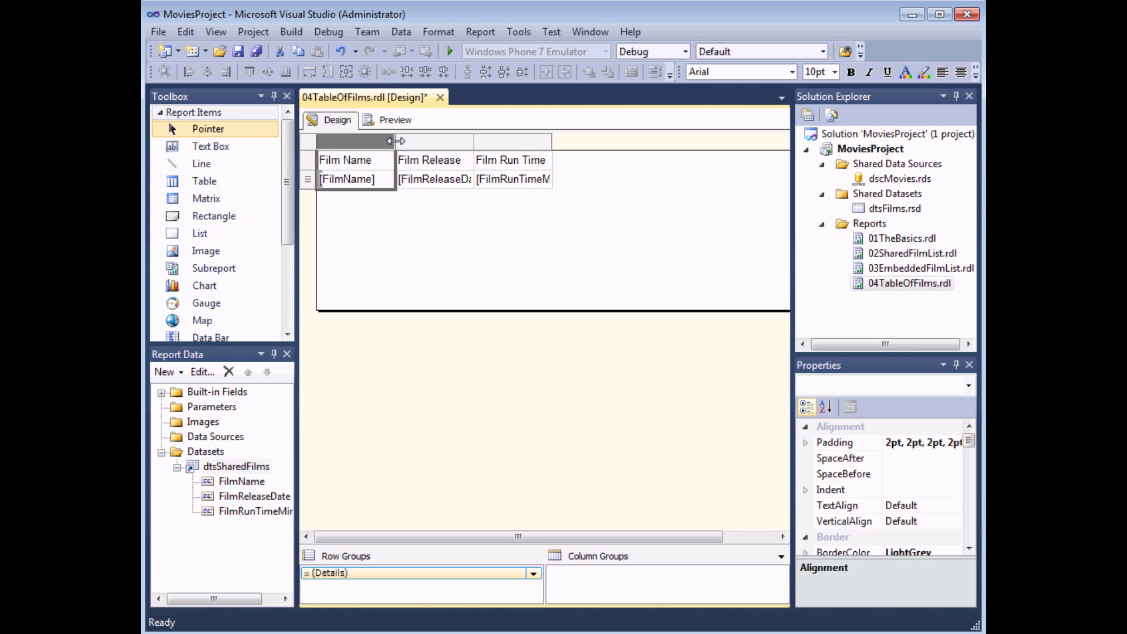
pyautogui.click(395, 141)
pyautogui.moveTo(396, 141); pyautogui.dragTo(535, 143)
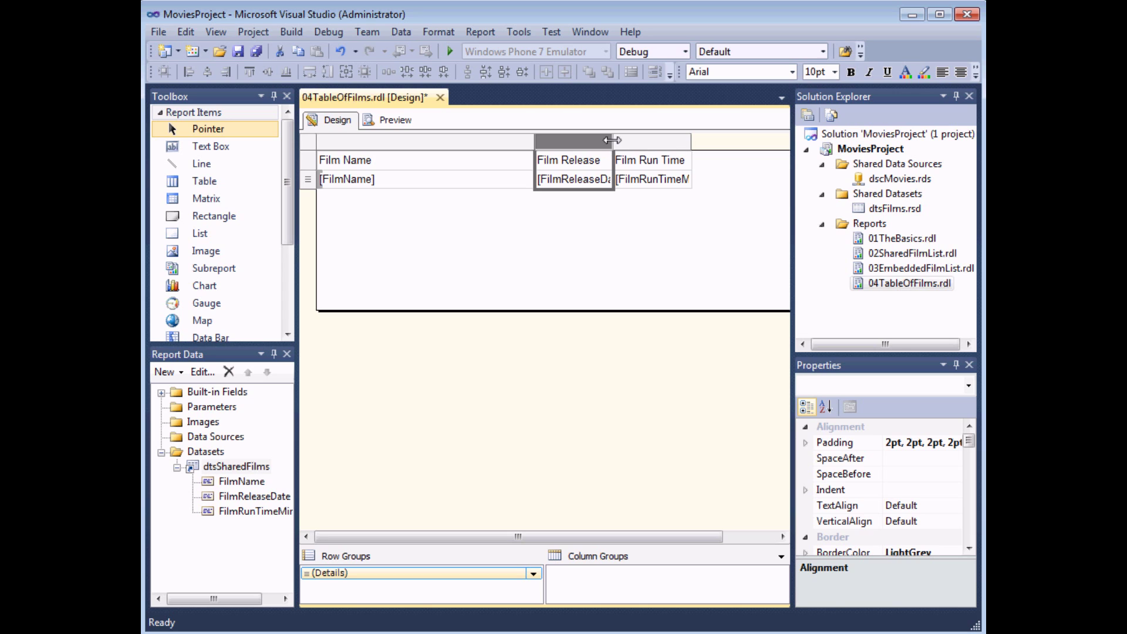
pyautogui.moveTo(612, 140); pyautogui.dragTo(641, 139)
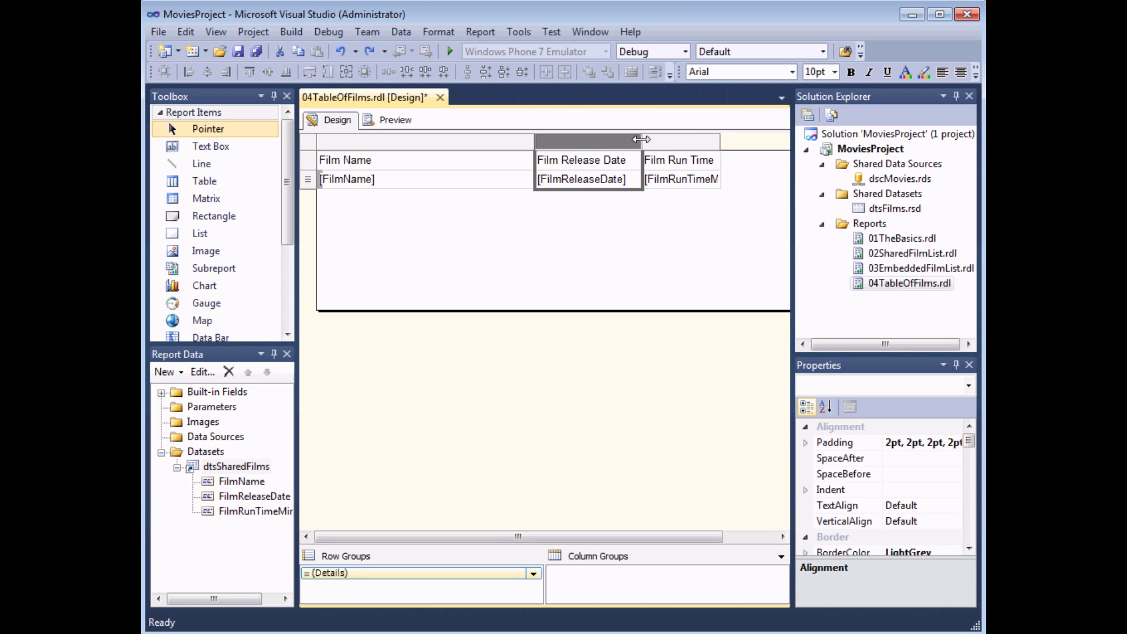
pyautogui.click(710, 143)
pyautogui.moveTo(721, 143); pyautogui.dragTo(738, 143)
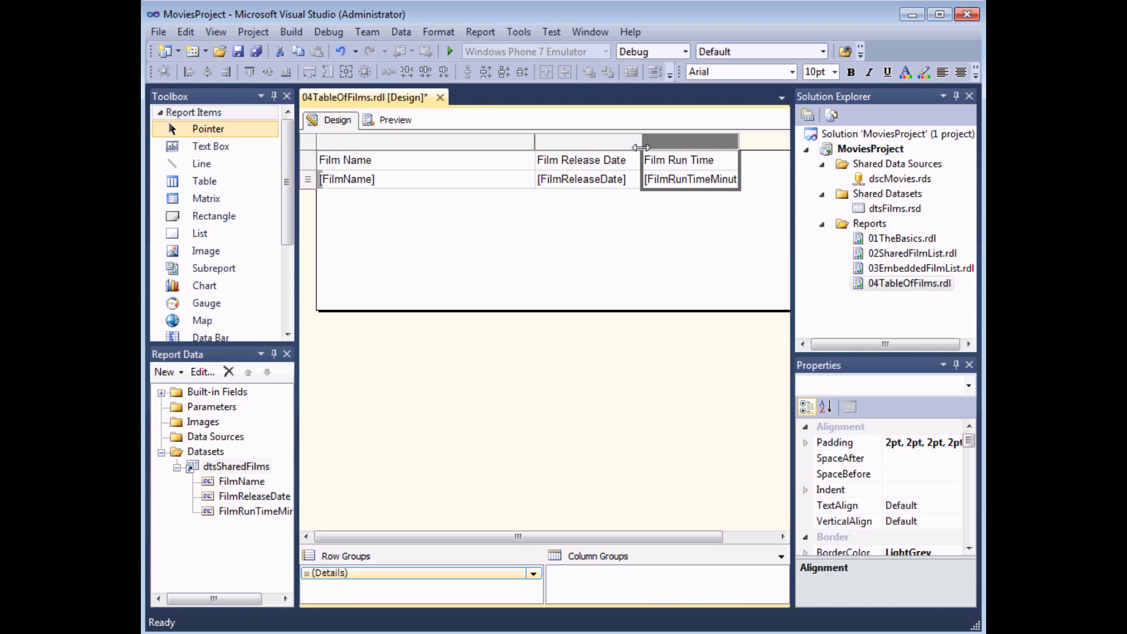
pyautogui.moveTo(641, 141); pyautogui.dragTo(658, 142)
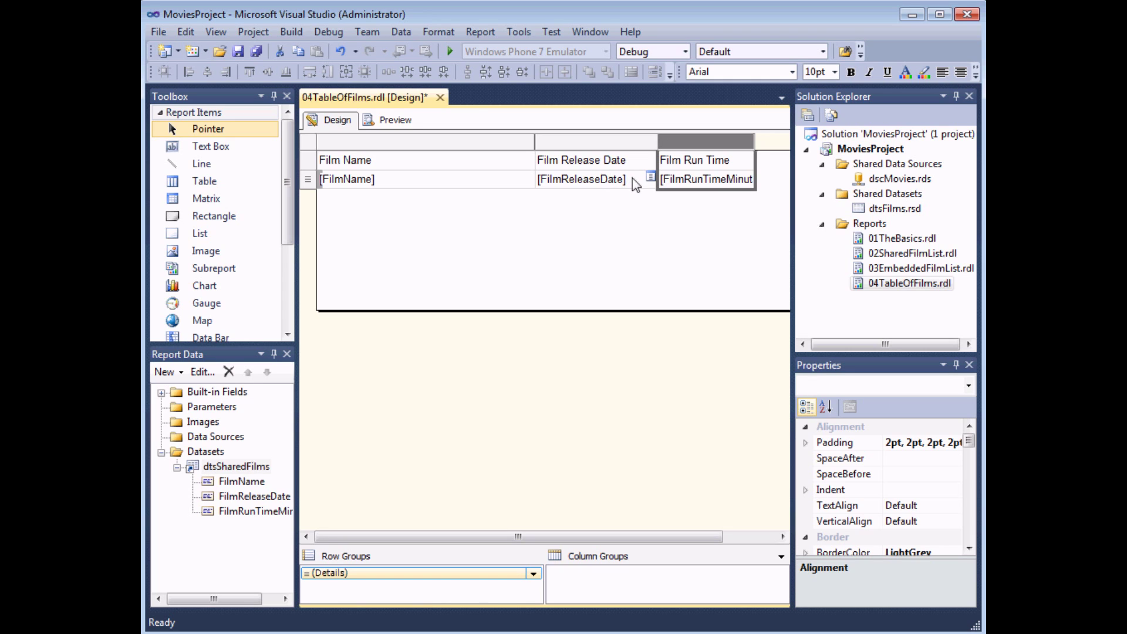
# Step: Format the FilmReleaseDate data cell as a date of the type 31 January 2000
pyautogui.doubleClick(581, 181)
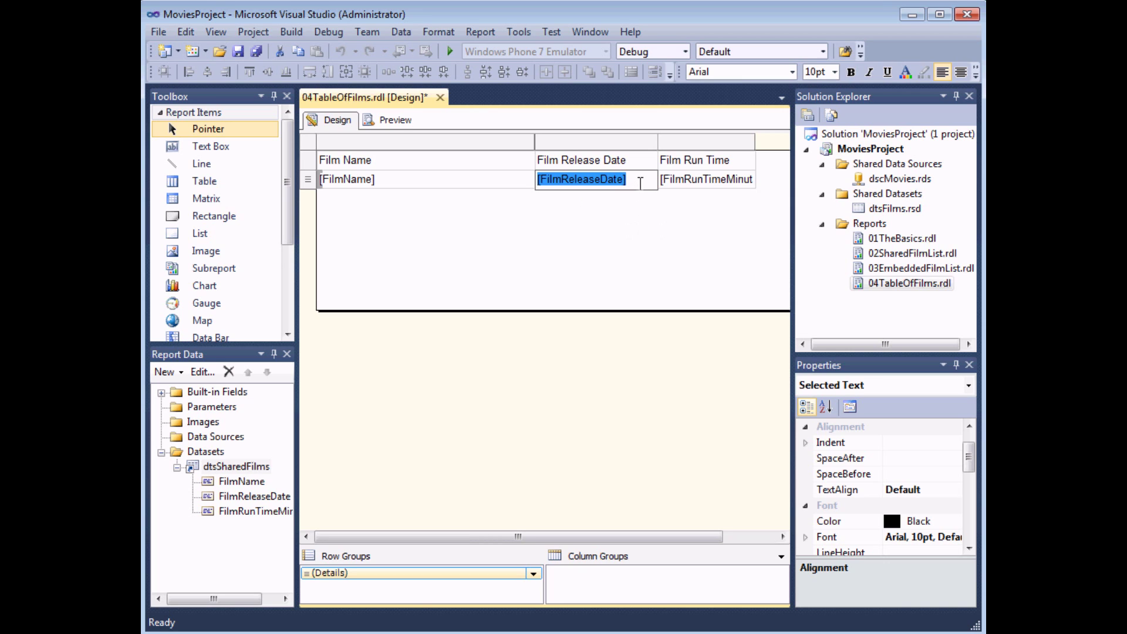
pyautogui.click(637, 219)
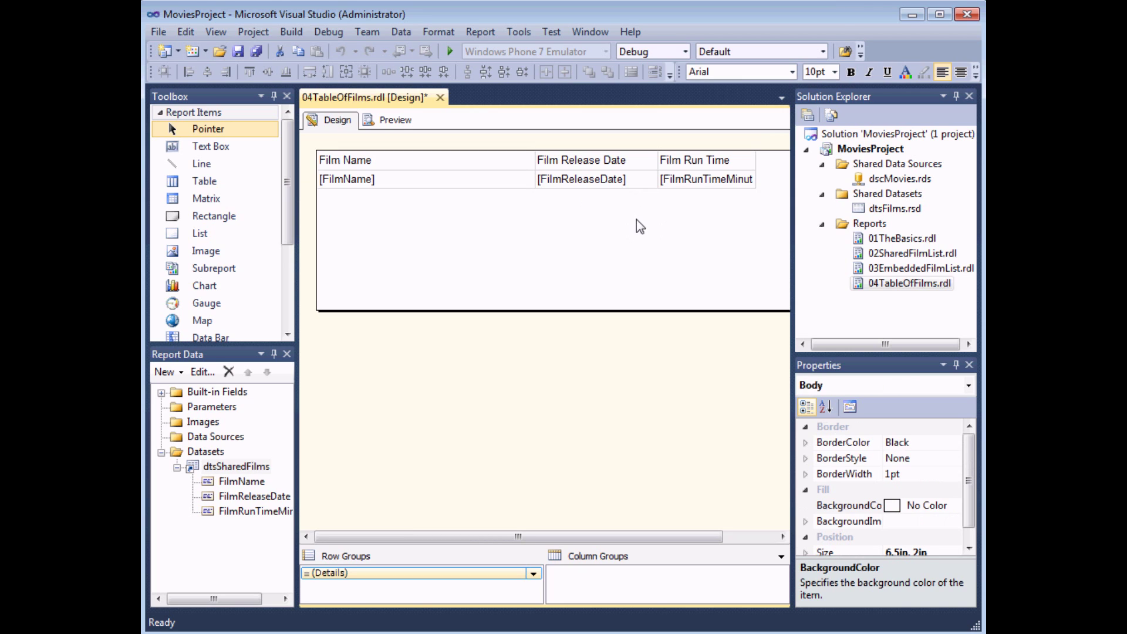
pyautogui.click(637, 180)
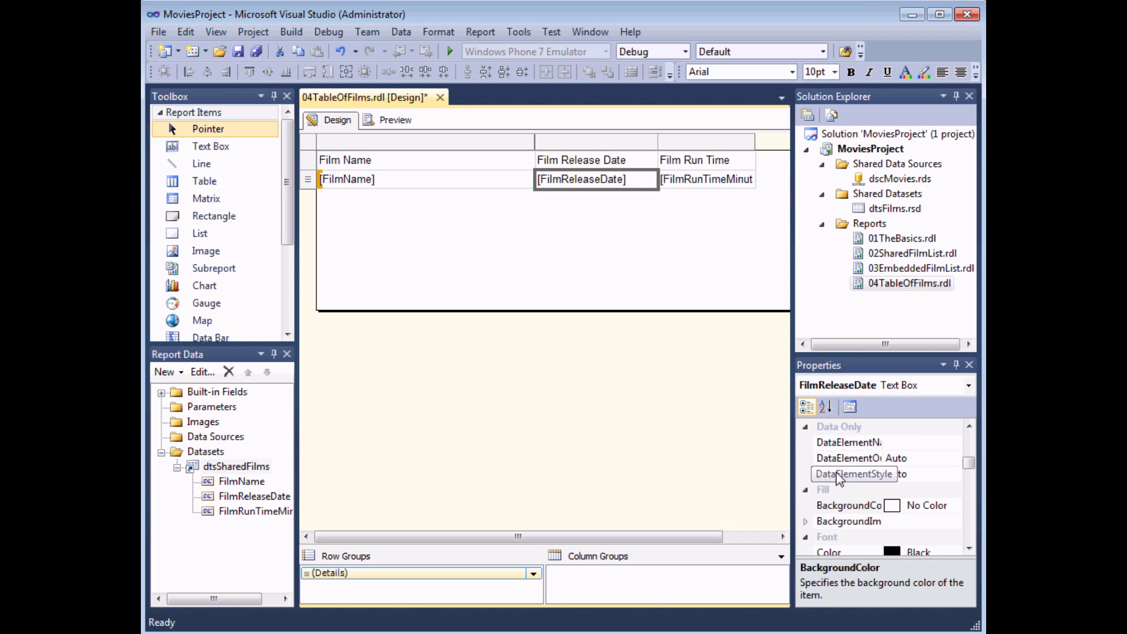
pyautogui.rightClick(636, 186)
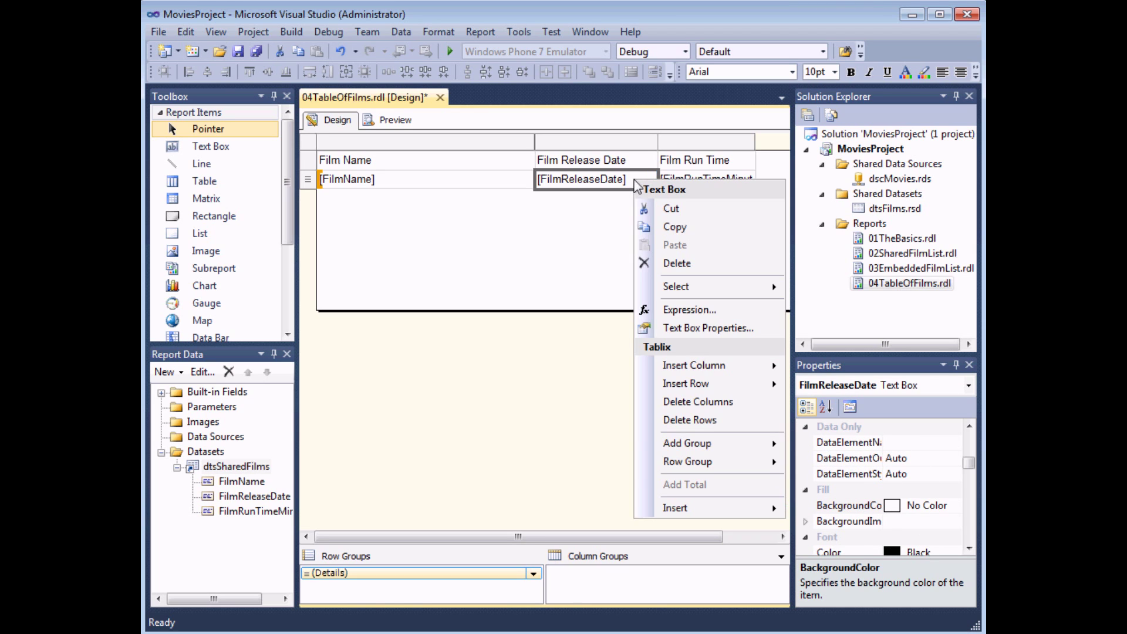
pyautogui.click(658, 328)
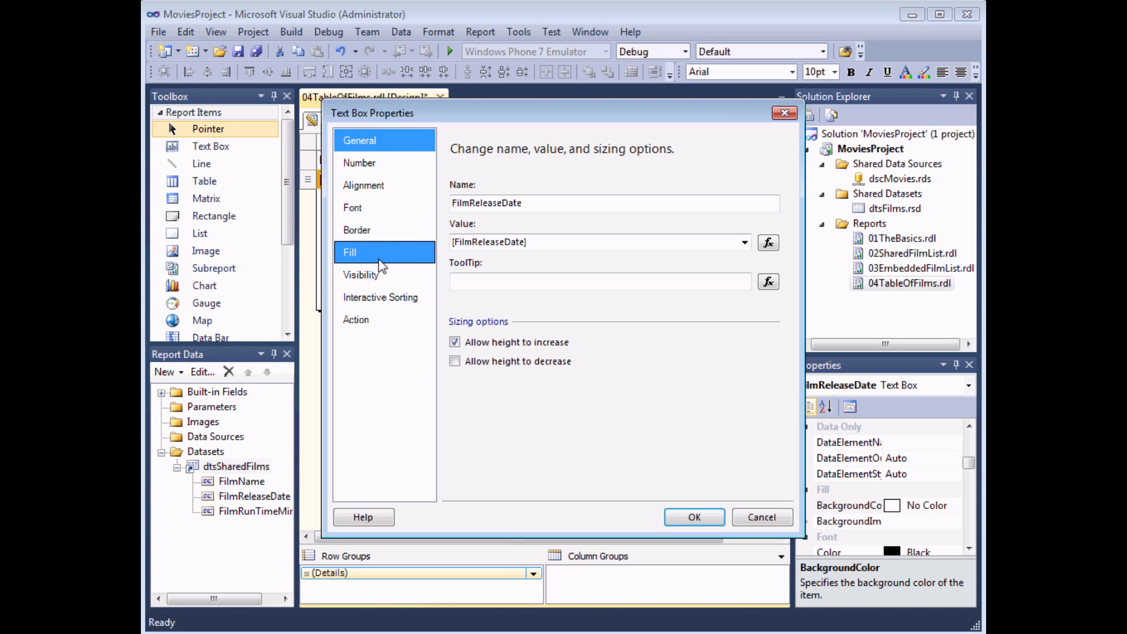
pyautogui.click(392, 169)
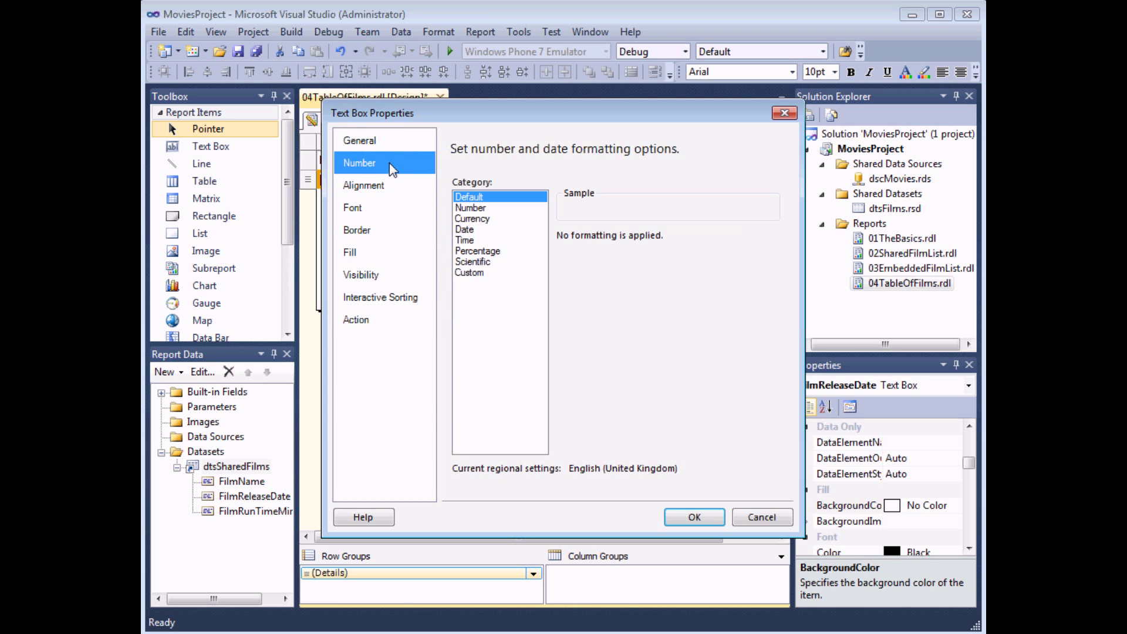
pyautogui.click(466, 230)
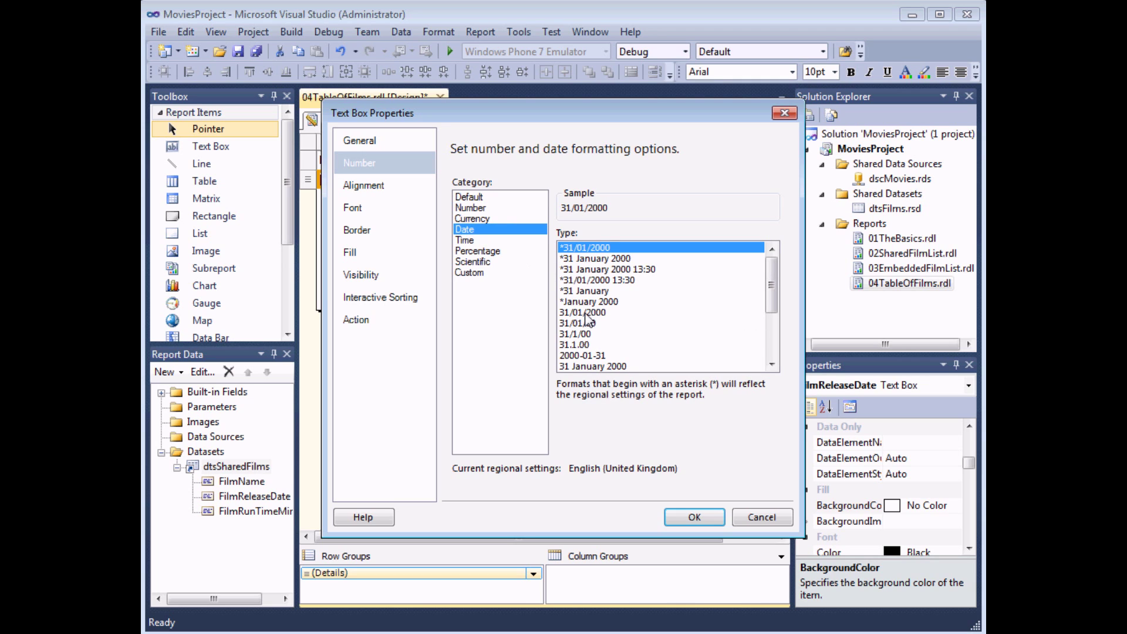
pyautogui.click(592, 368)
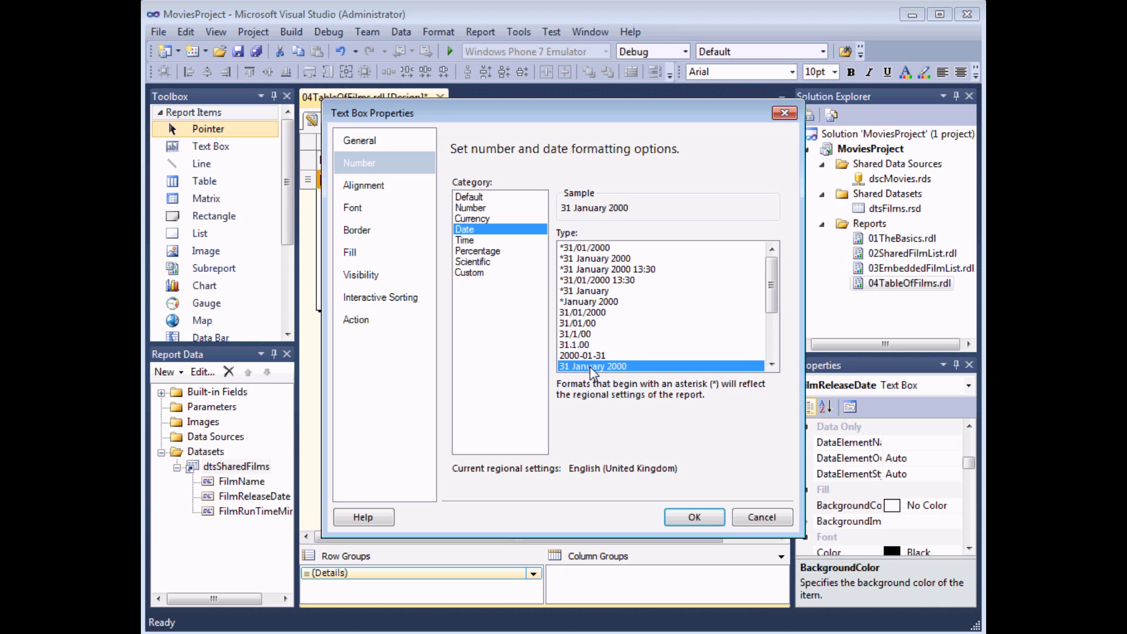
pyautogui.moveTo(772, 308); pyautogui.dragTo(772, 330)
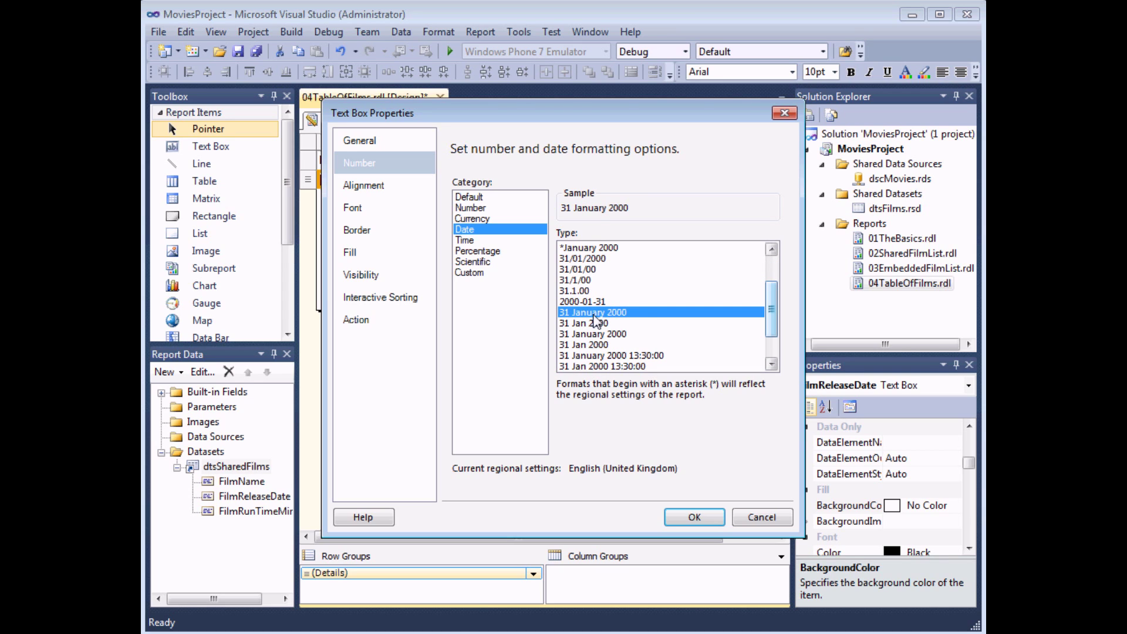
pyautogui.click(693, 518)
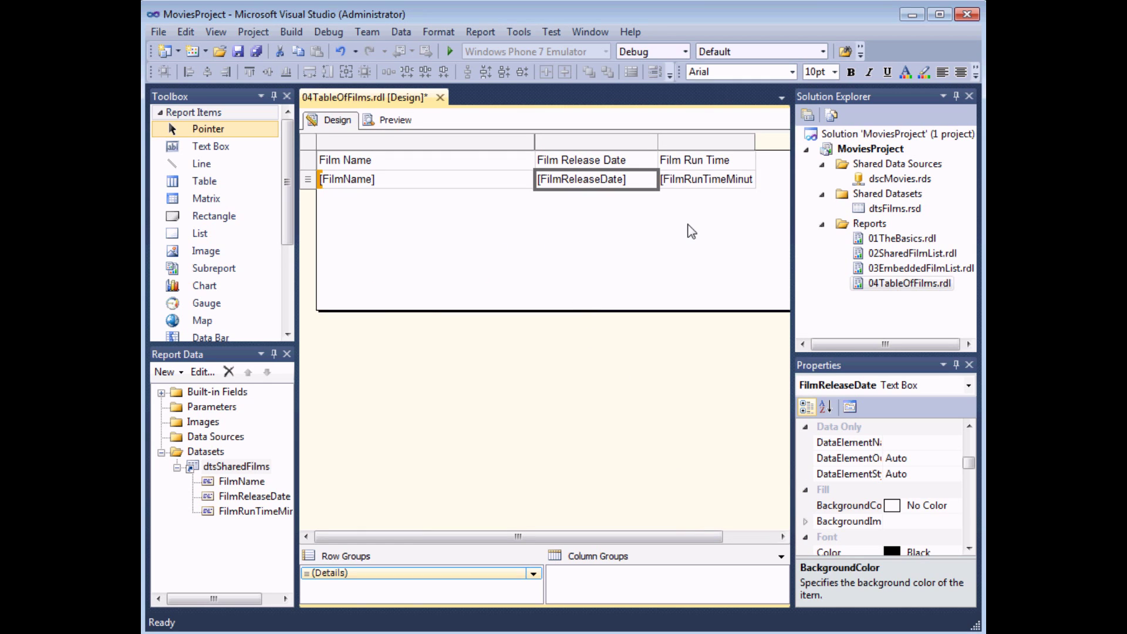
# Step: Widen the Film Run Time column until its full heading and field name fit on one line
pyautogui.click(753, 142)
pyautogui.moveTo(755, 144); pyautogui.dragTo(770, 144)
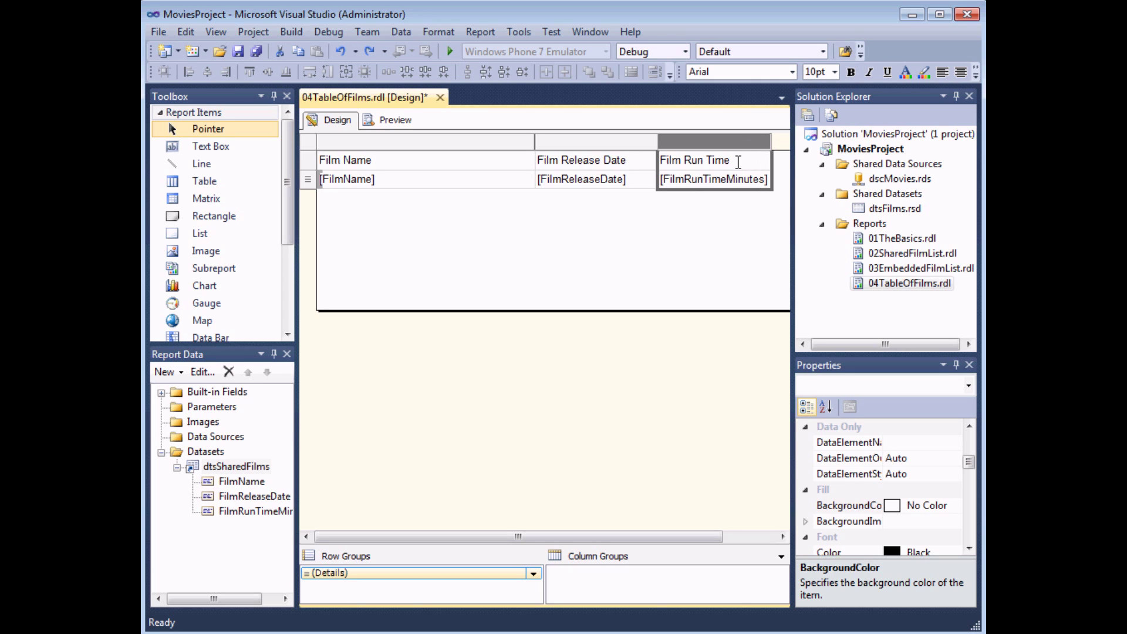
pyautogui.moveTo(774, 157); pyautogui.dragTo(786, 157)
# Step: Replace the heading of the run time column with Film Duration
pyautogui.click(772, 160)
pyautogui.write('Minutes')
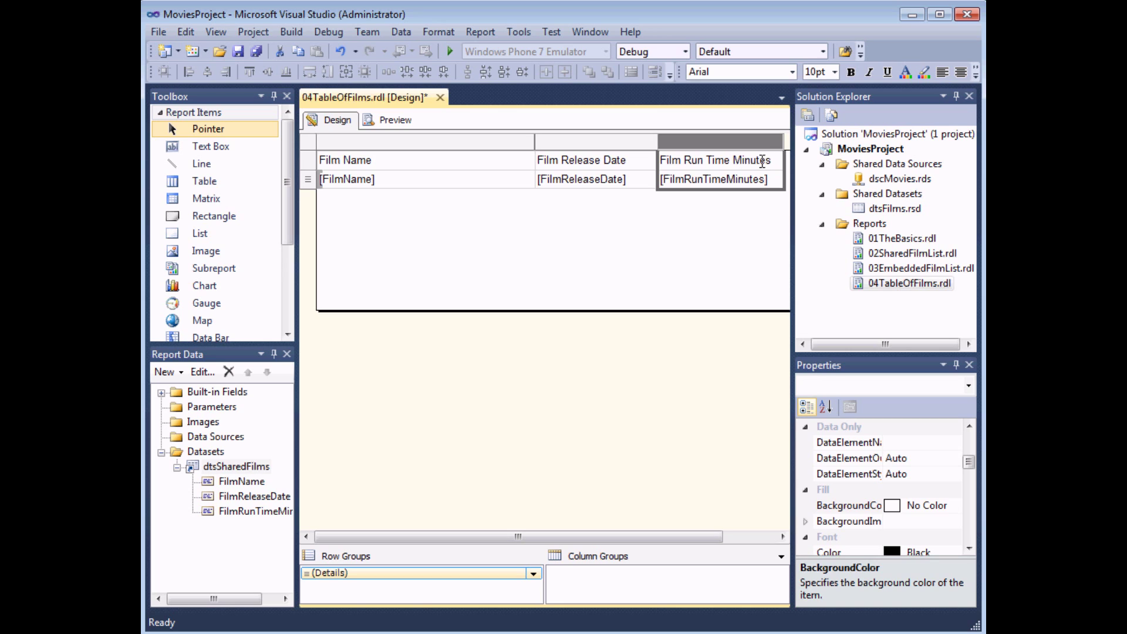
pyautogui.moveTo(771, 160); pyautogui.dragTo(659, 159)
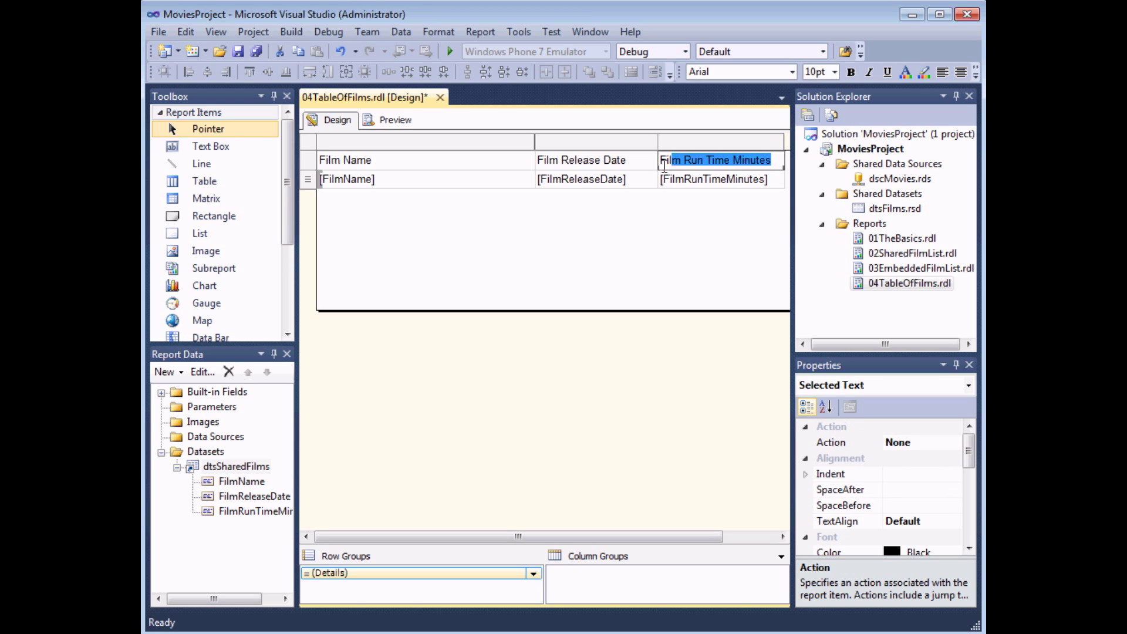
pyautogui.write('Film Duration')
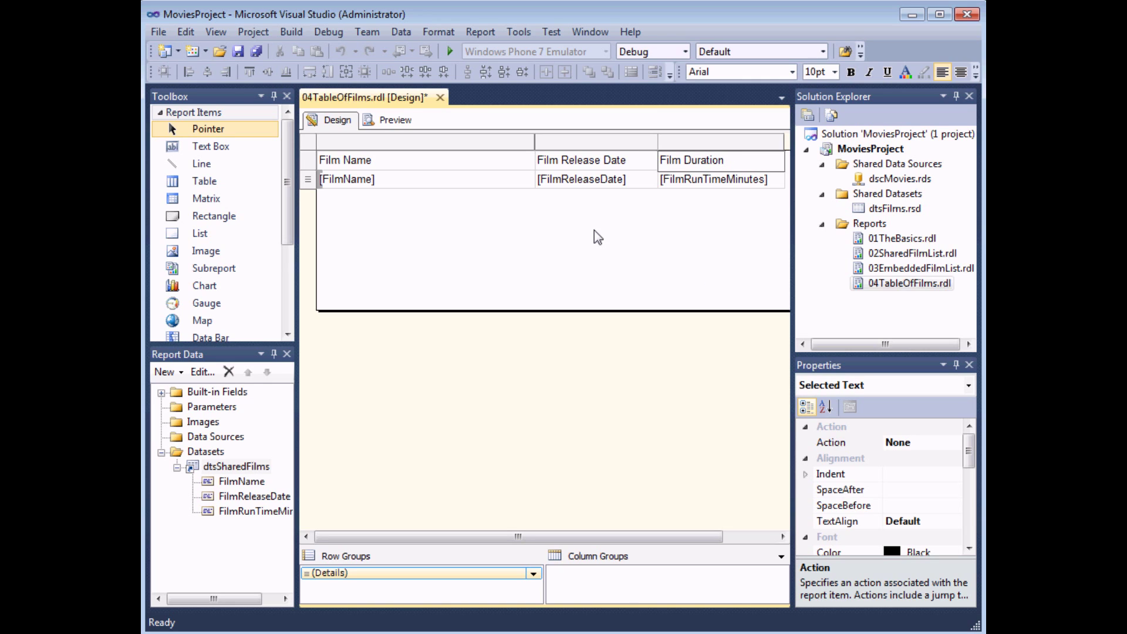
# Step: Shorten the Film Release Date column heading to Release Date
pyautogui.click(563, 163)
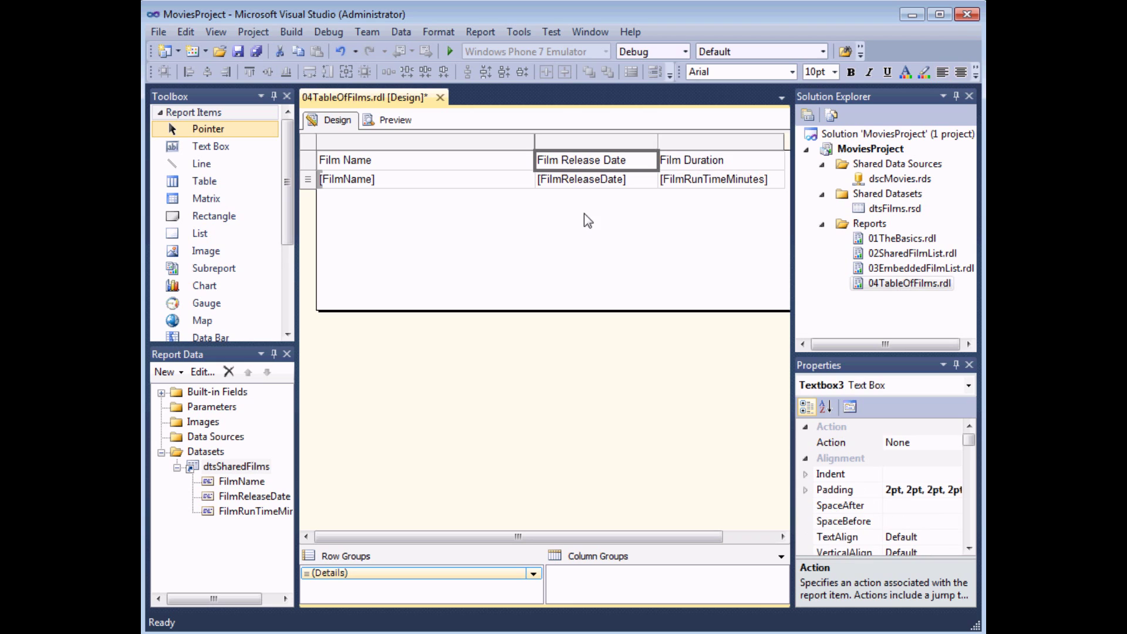
pyautogui.click(562, 160)
pyautogui.press('Escape')
pyautogui.click(570, 158)
pyautogui.press('Home')
pyautogui.press('Delete')
pyautogui.press('Delete')
pyautogui.press('Delete')
pyautogui.press('Delete')
pyautogui.press('Delete')
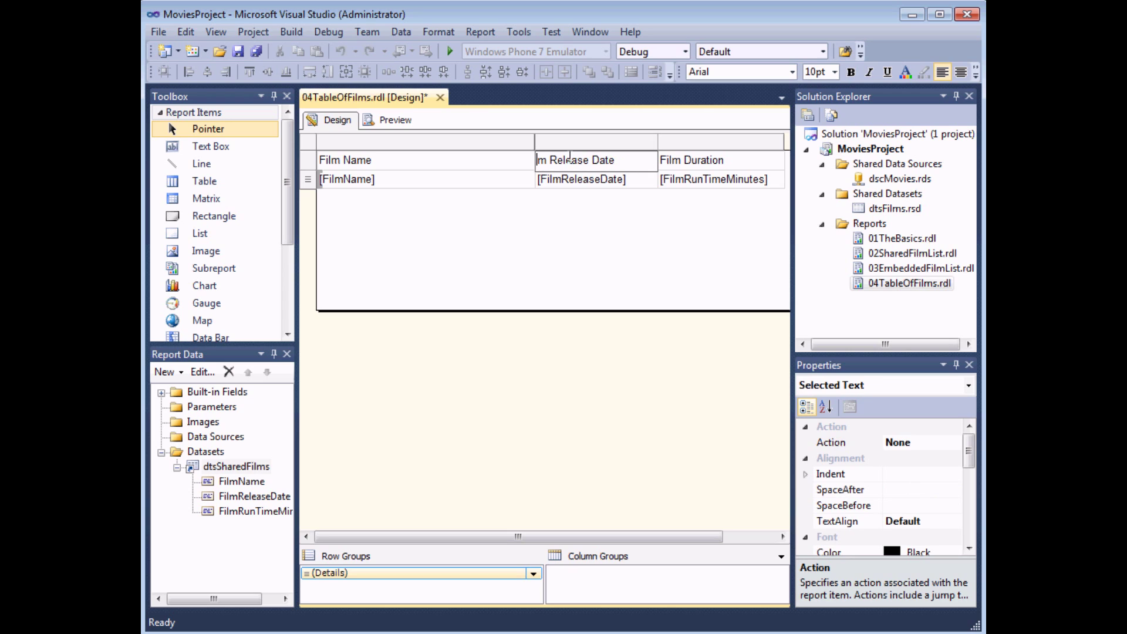
pyautogui.click(461, 162)
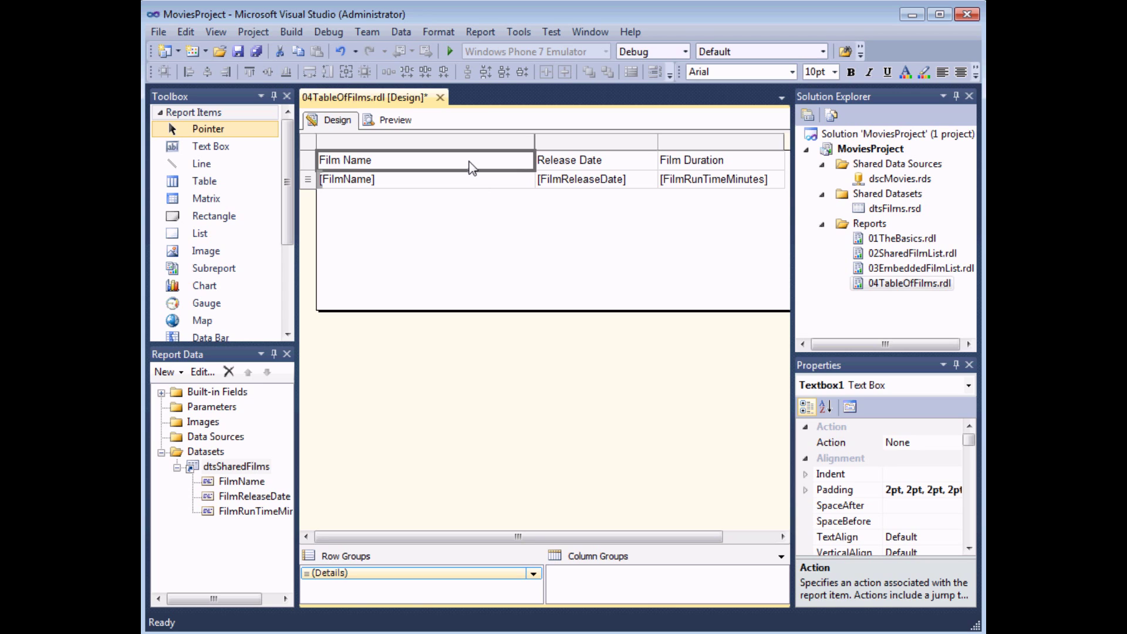
pyautogui.doubleClick(427, 159)
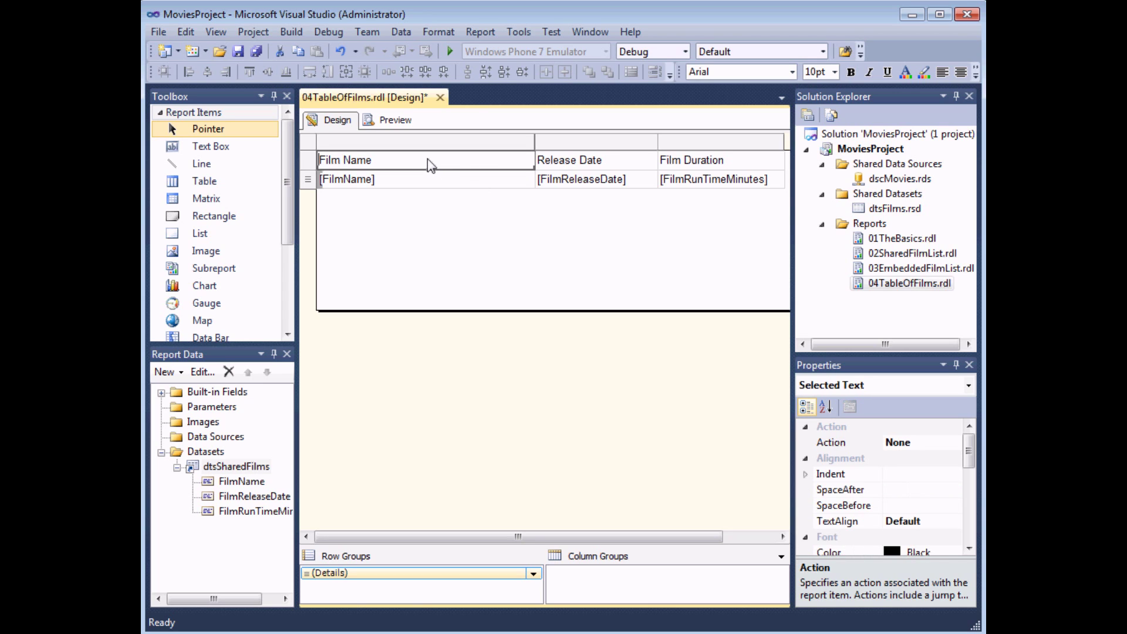
pyautogui.click(490, 224)
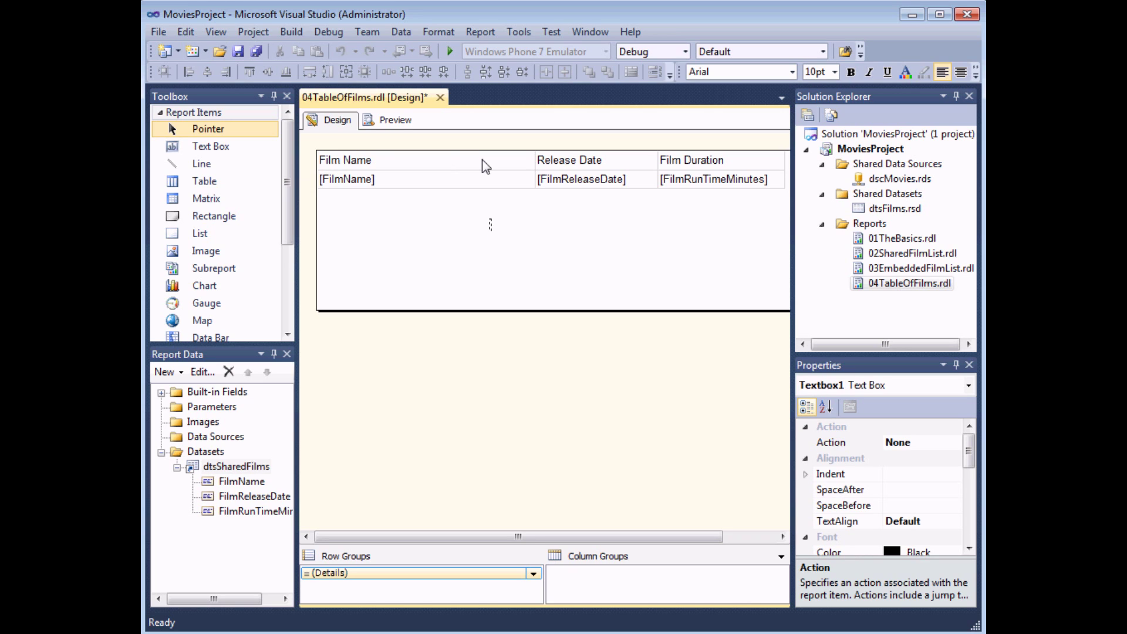
pyautogui.click(514, 161)
pyautogui.moveTo(513, 160); pyautogui.dragTo(713, 166)
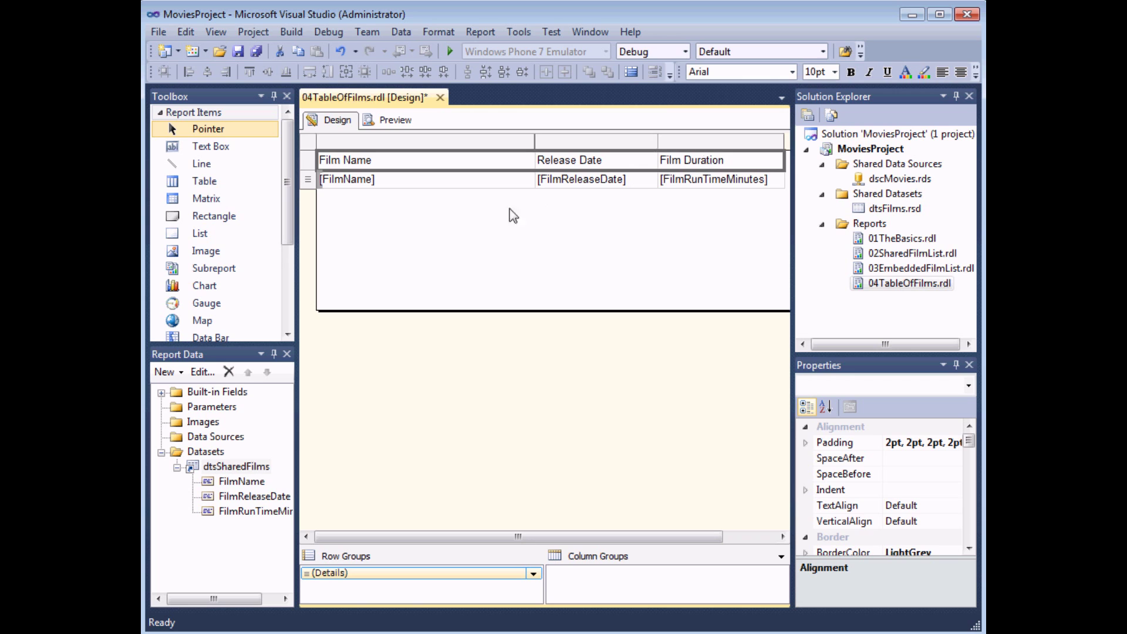
pyautogui.click(450, 240)
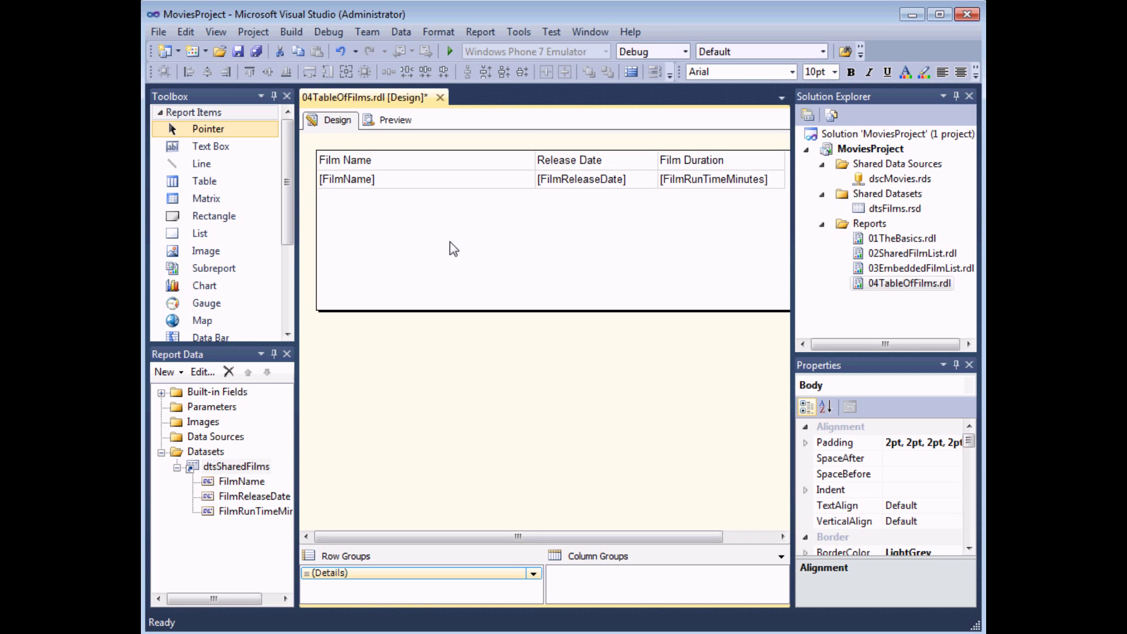
# Step: Give the table's whole heading row a LightSteelBlue background and make its text bold
pyautogui.click(443, 181)
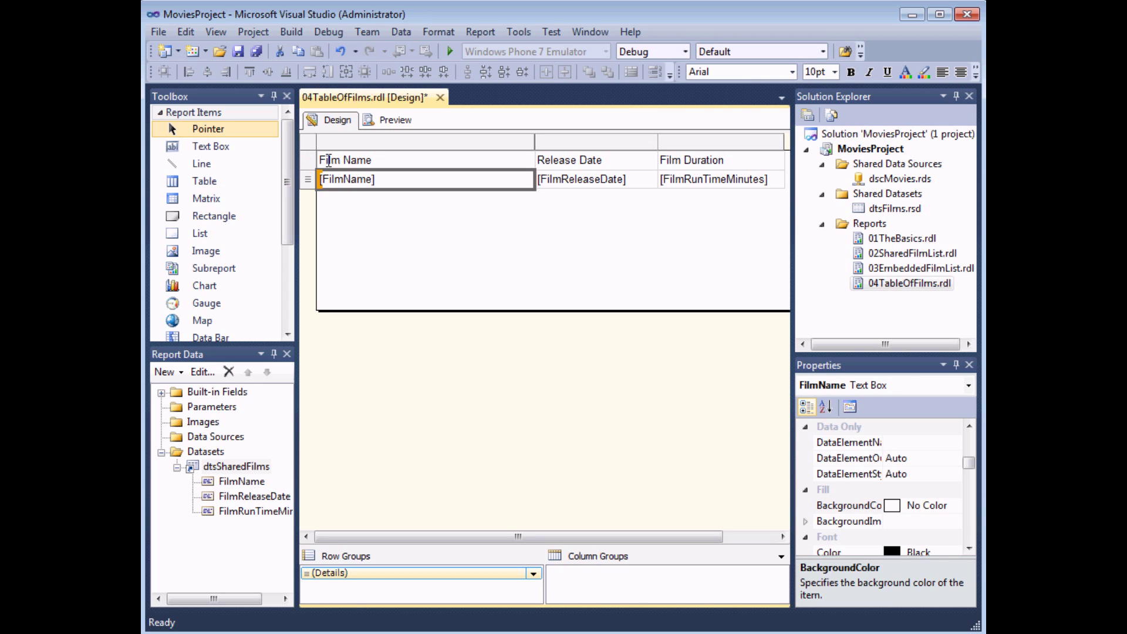
pyautogui.click(308, 160)
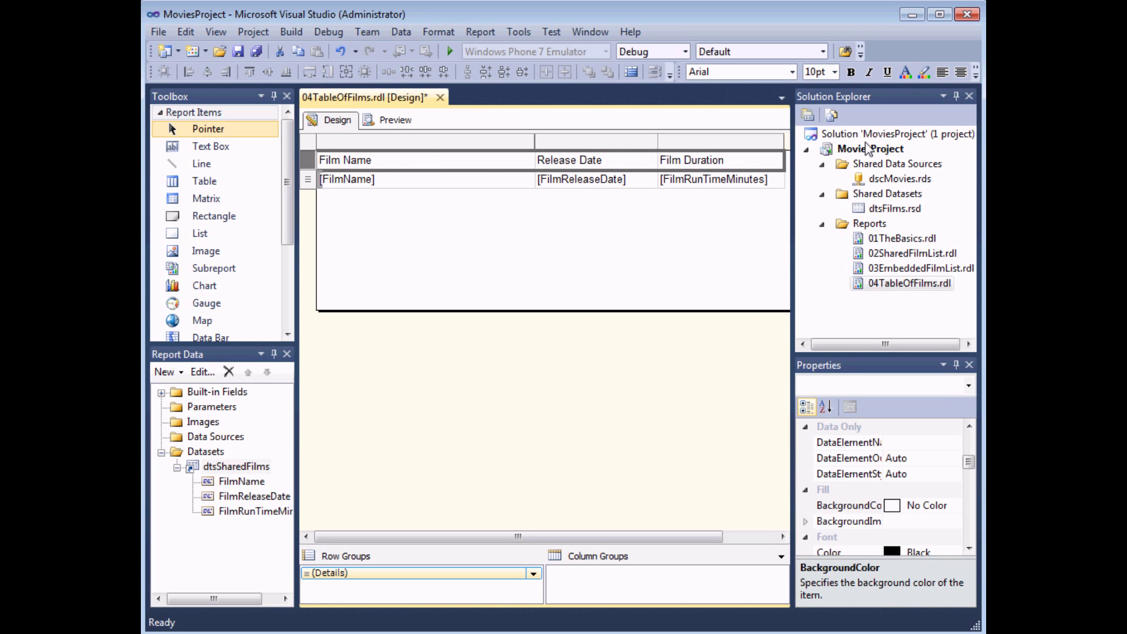
pyautogui.click(923, 73)
pyautogui.click(581, 344)
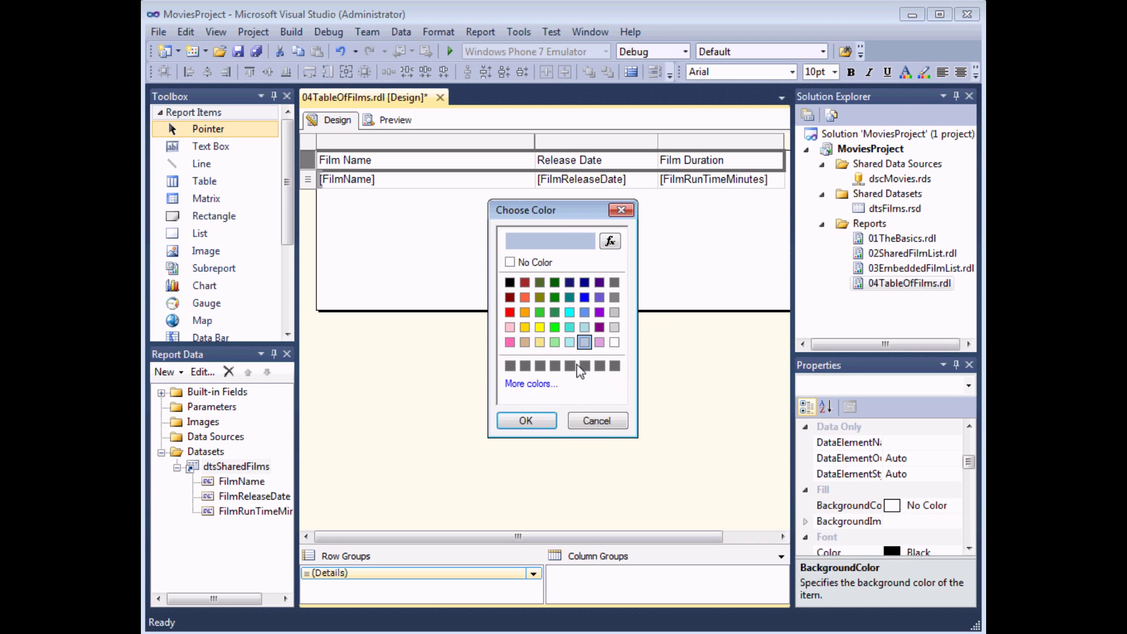
pyautogui.click(528, 420)
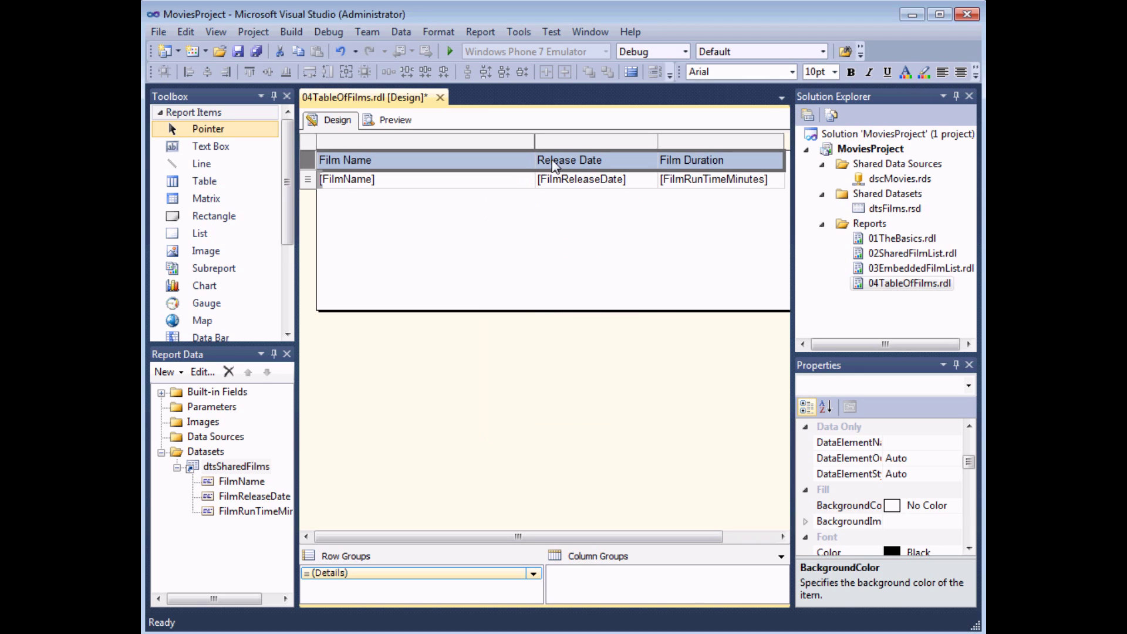
pyautogui.click(852, 73)
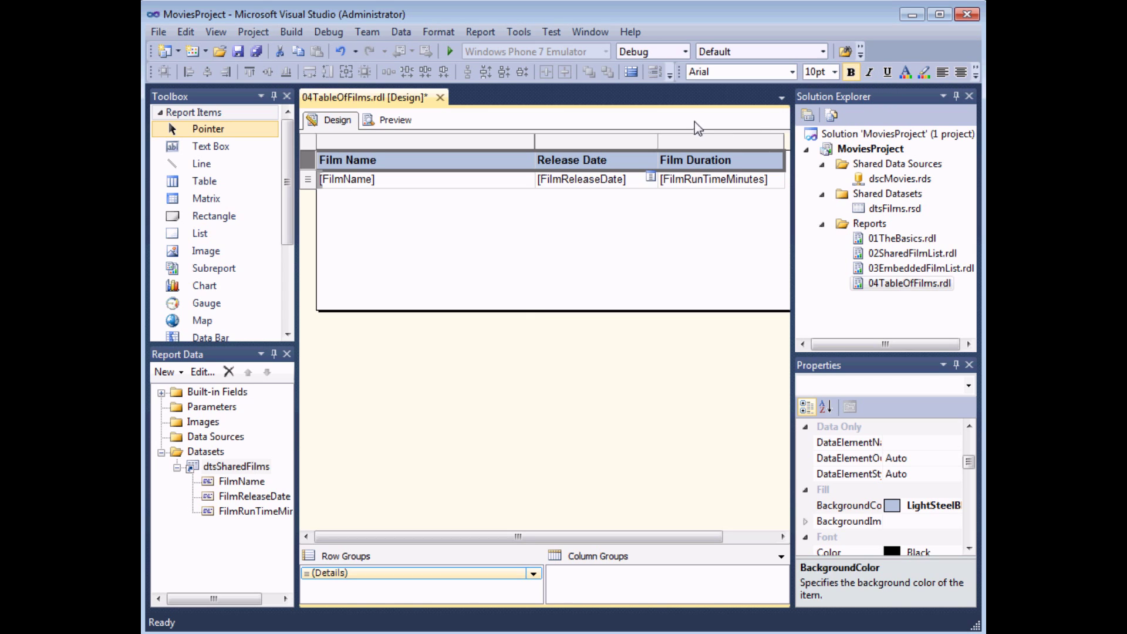
pyautogui.click(450, 219)
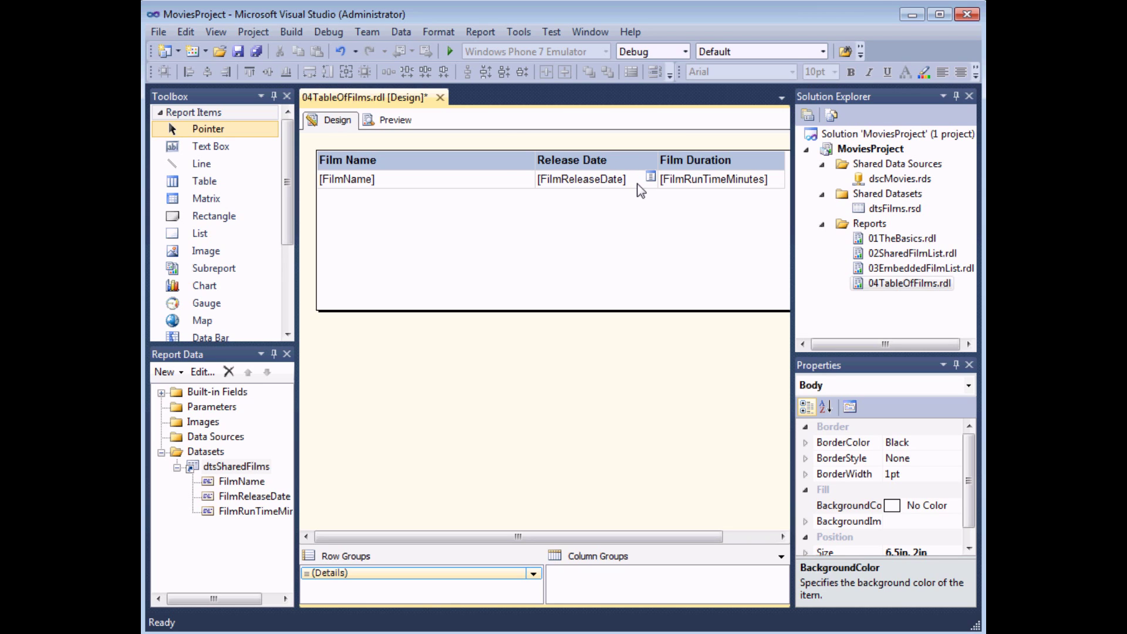
# Step: Save the report and preview the formatted table of films
pyautogui.hotkey('ctrl', 's')
pyautogui.click(407, 126)
pyautogui.moveTo(435, 182)
# Step: Move the whole table down by about one row height within the report body
pyautogui.click(442, 159)
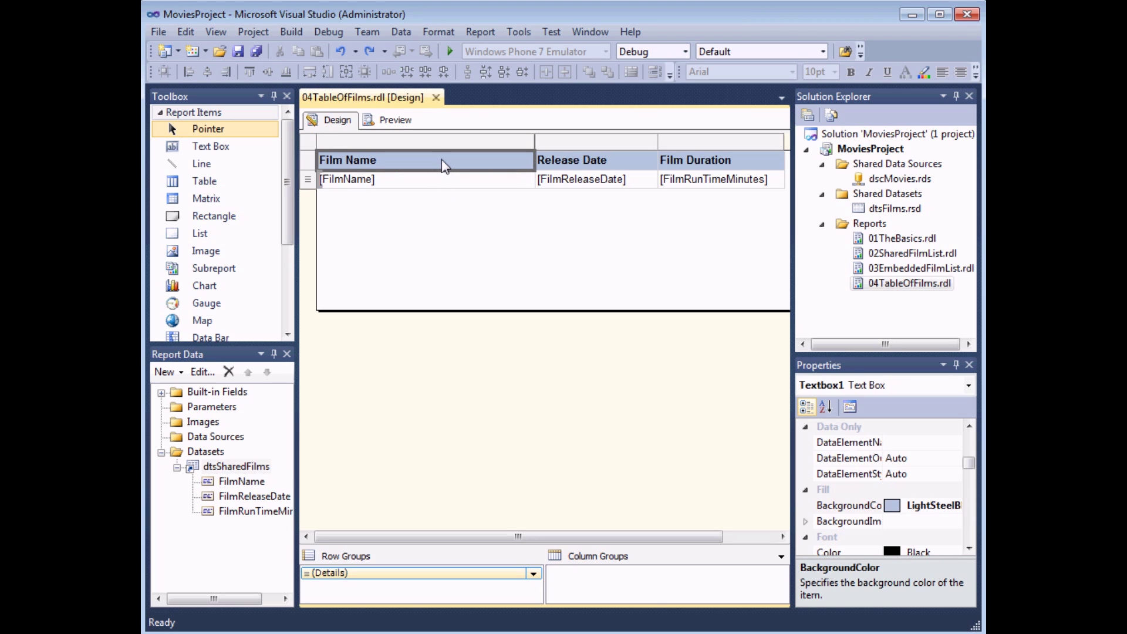
pyautogui.click(308, 141)
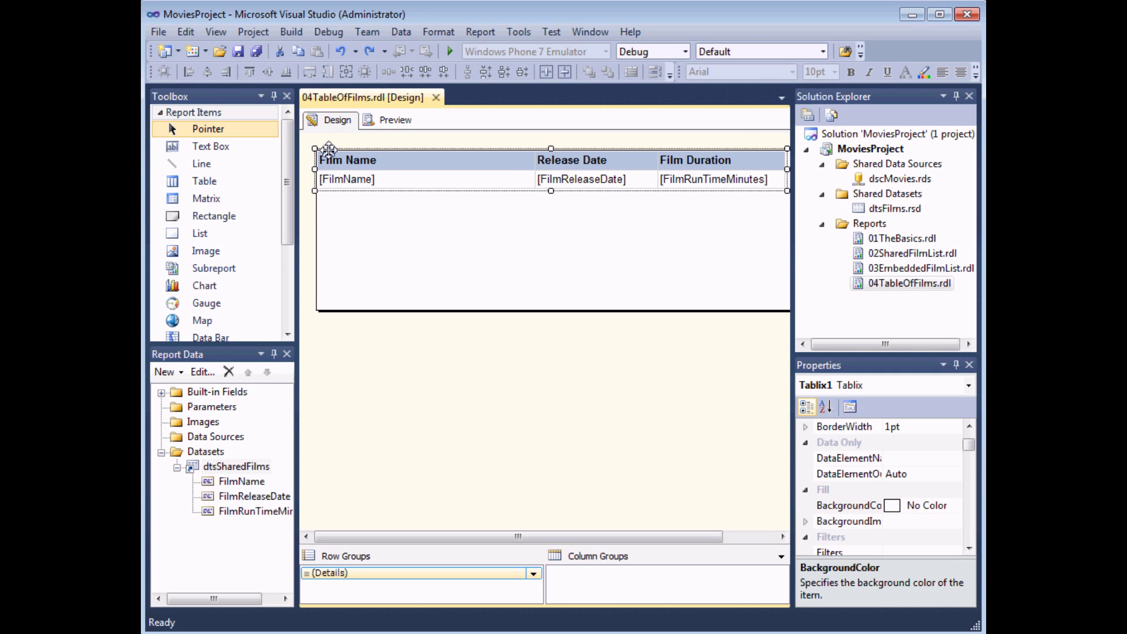
pyautogui.moveTo(329, 155); pyautogui.dragTo(327, 169)
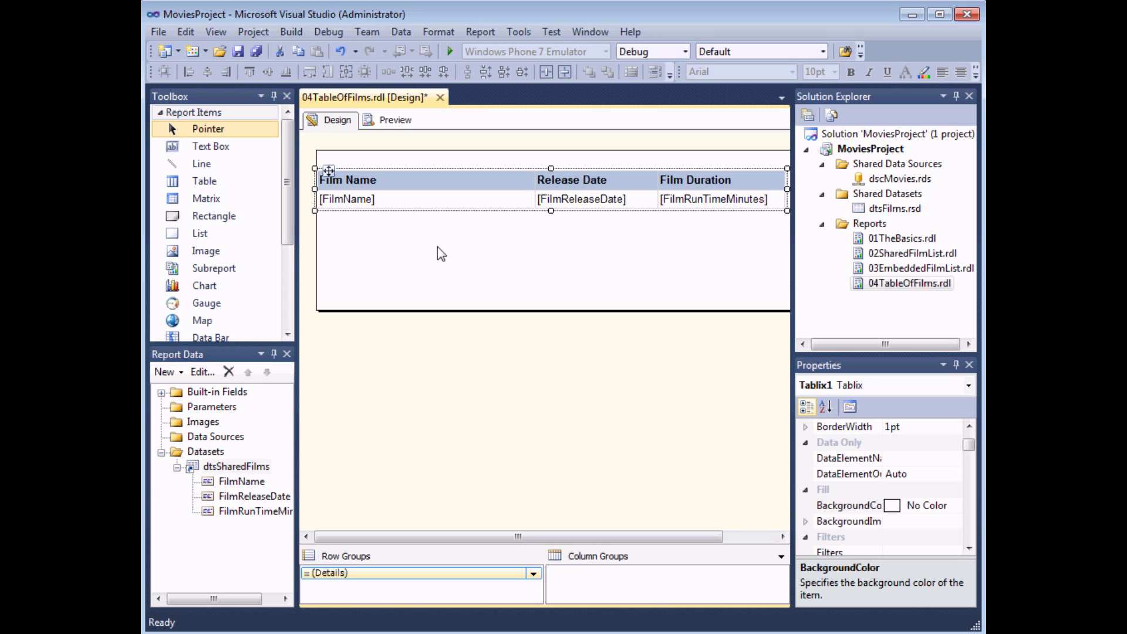
# Step: Insert a new row above the heading row of the table
pyautogui.click(443, 181)
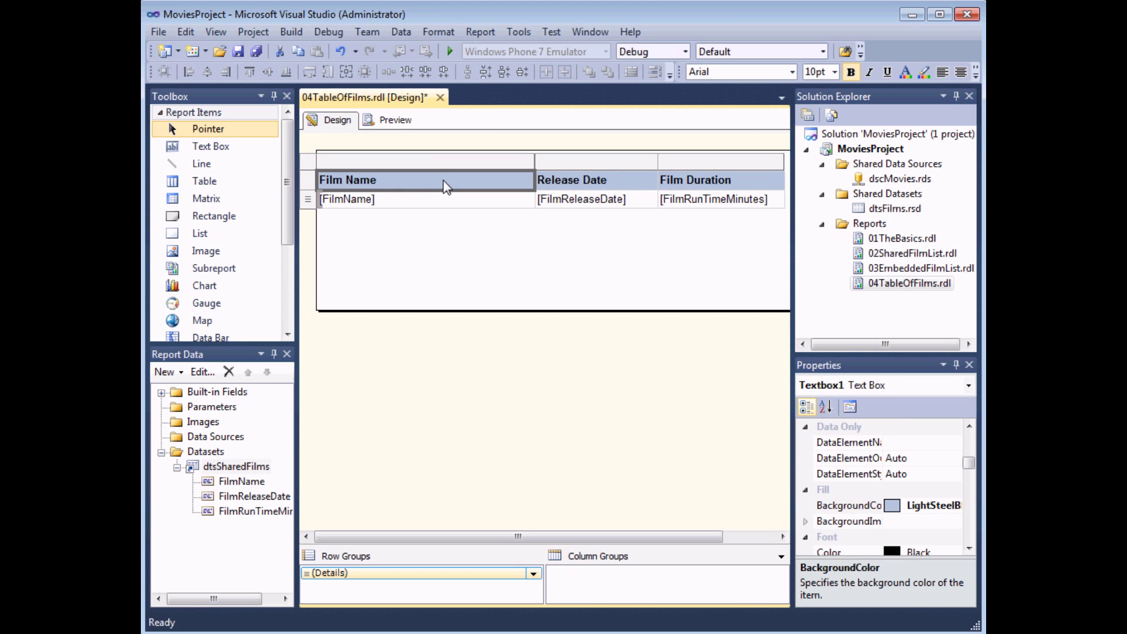
pyautogui.rightClick(309, 186)
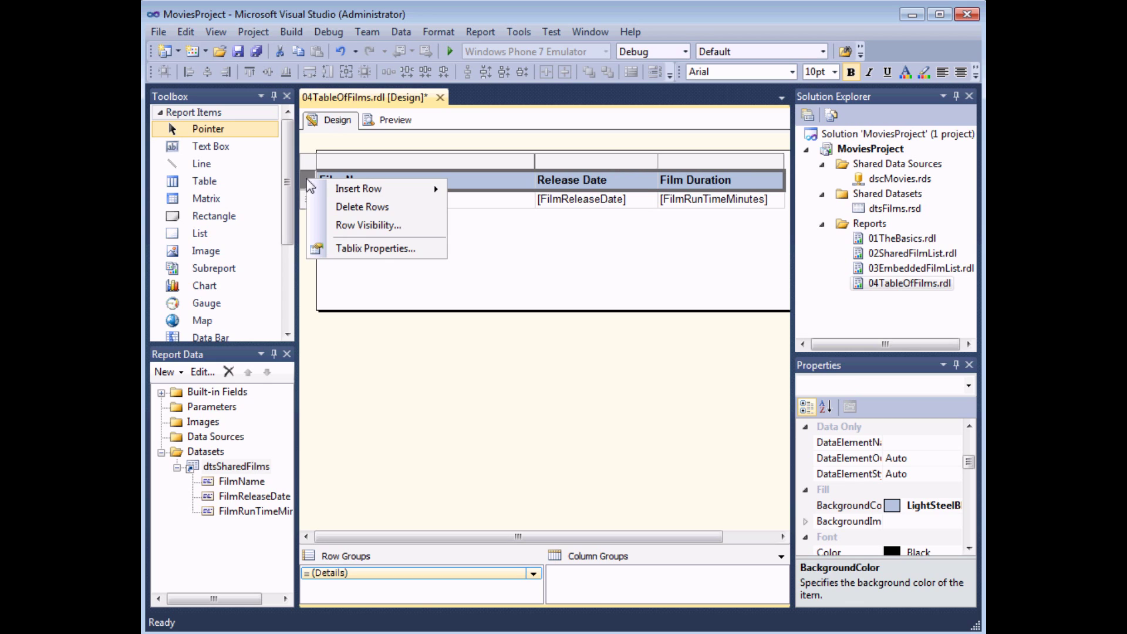
pyautogui.moveTo(320, 188)
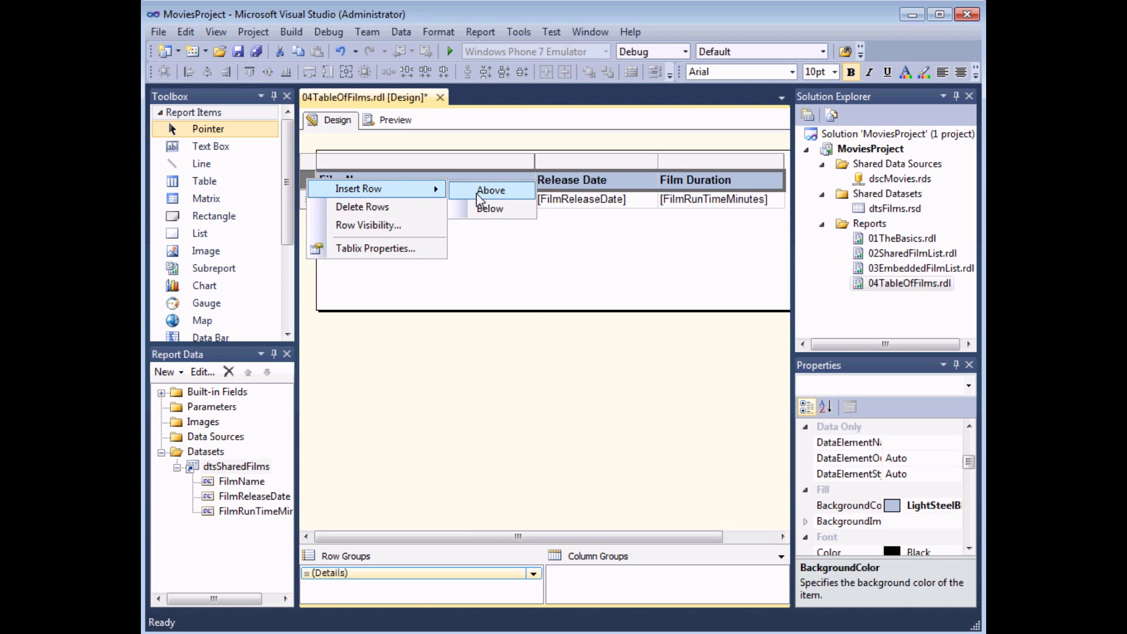
pyautogui.click(491, 190)
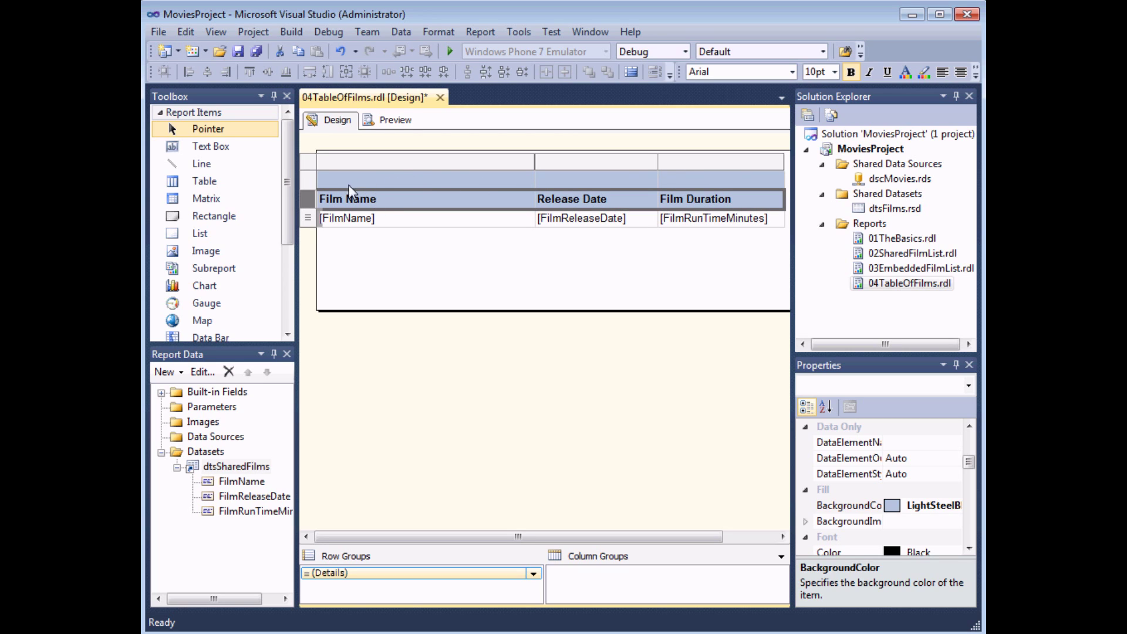
pyautogui.click(405, 179)
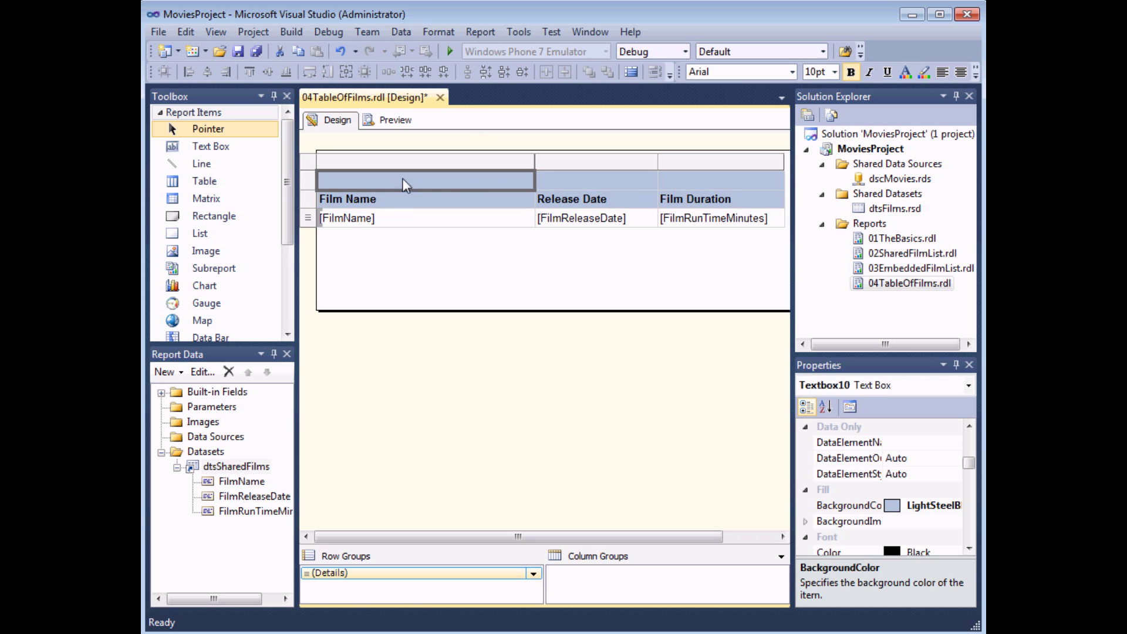
pyautogui.click(495, 181)
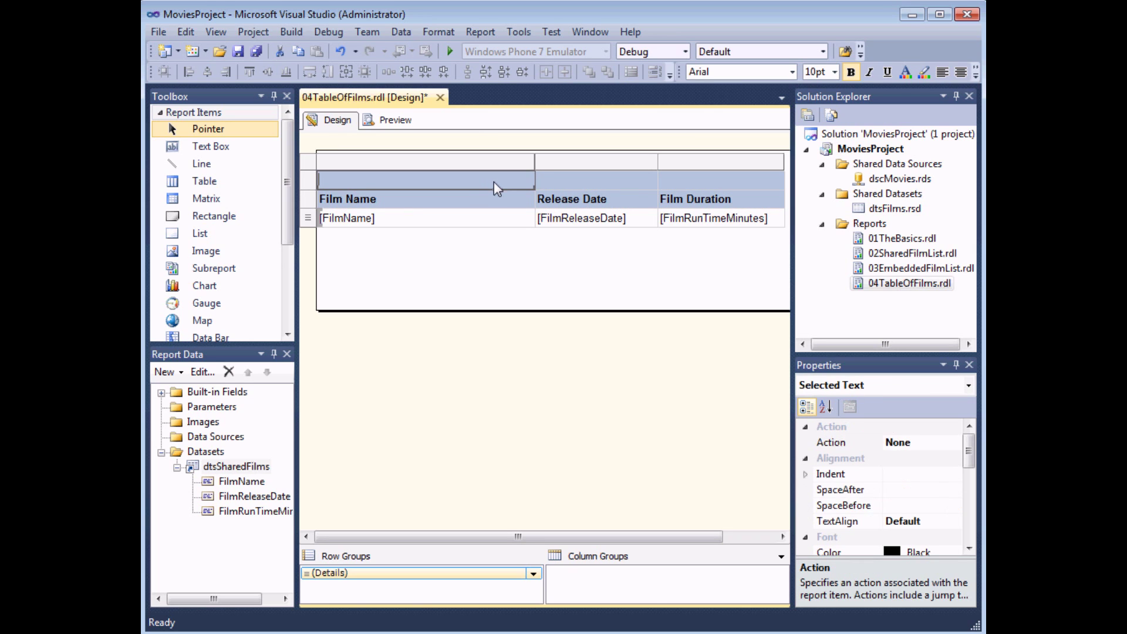
pyautogui.press('Escape')
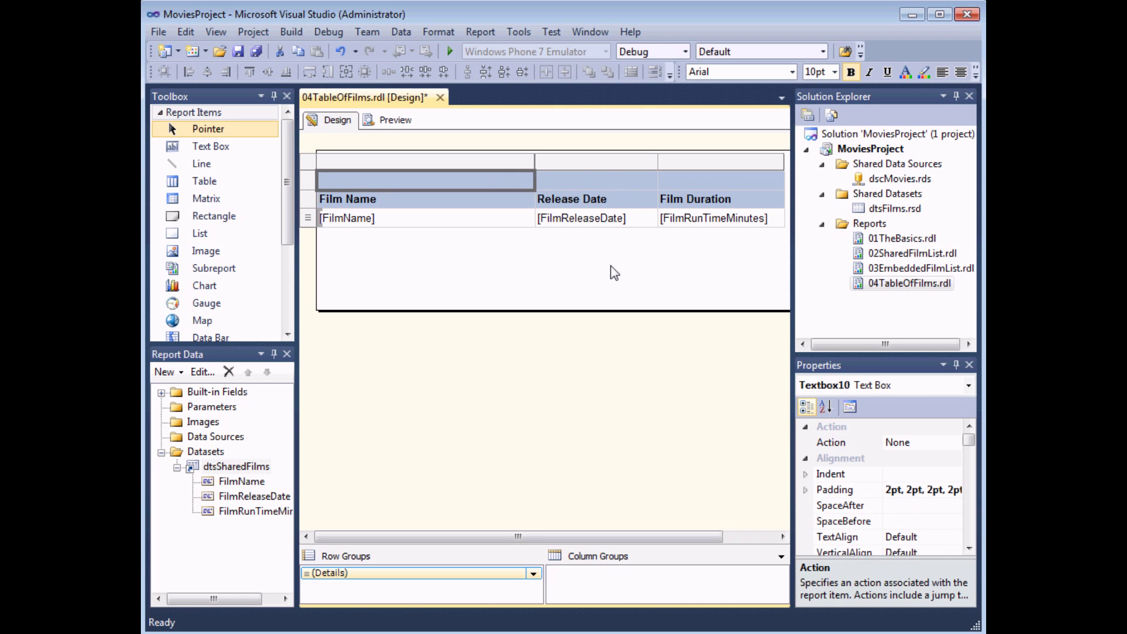
pyautogui.click(487, 258)
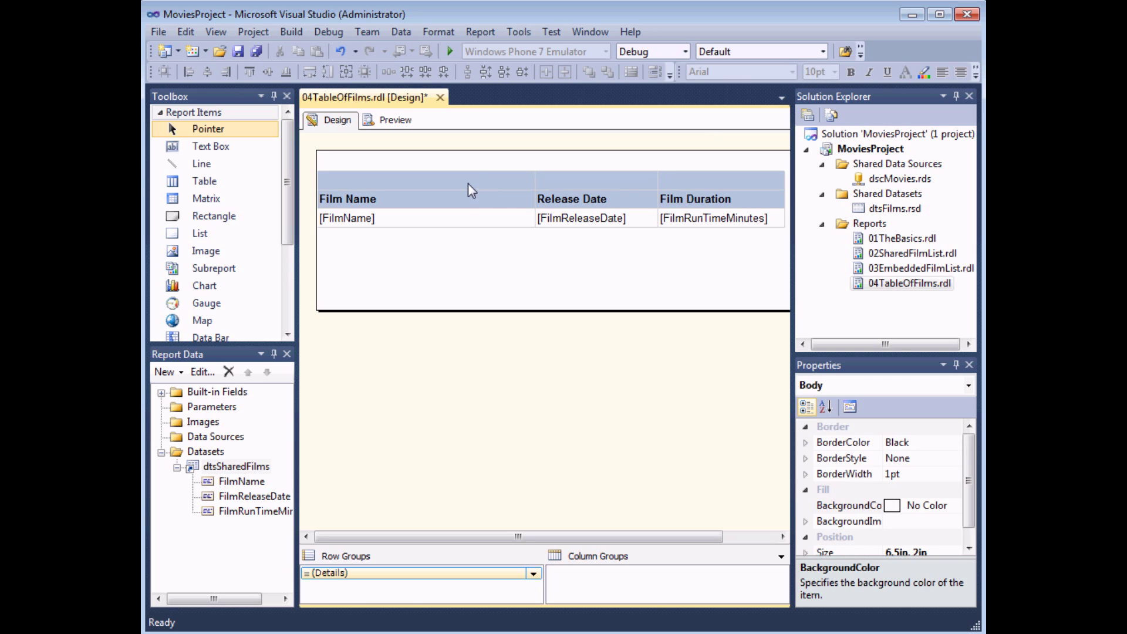
# Step: Merge the three empty cells of the table's first row into a single cell
pyautogui.click(467, 181)
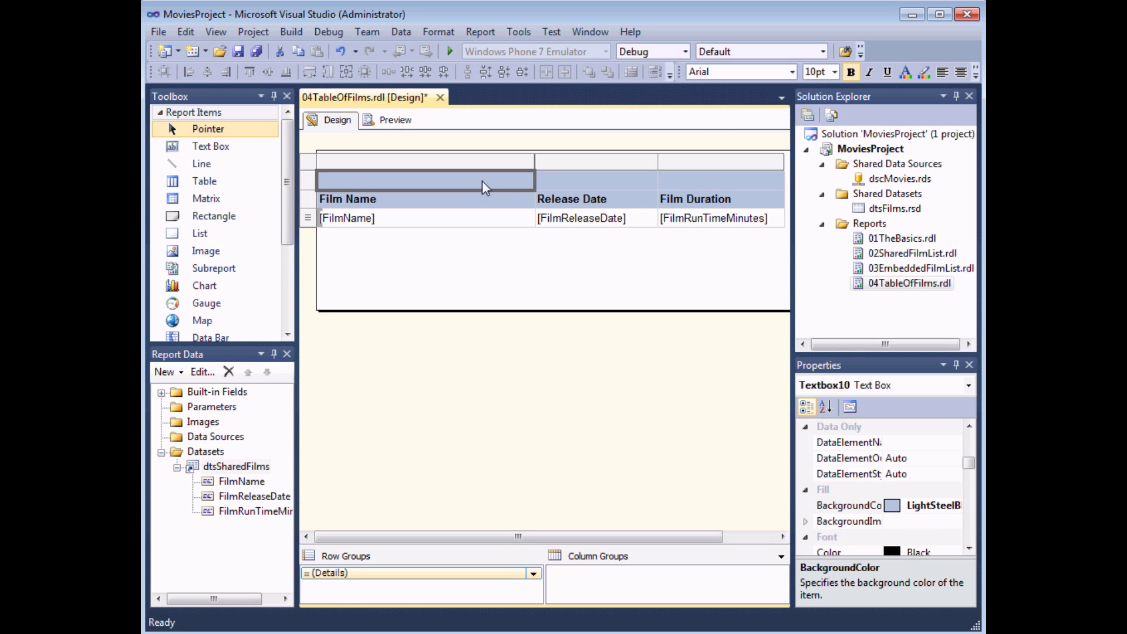
pyautogui.moveTo(523, 181); pyautogui.dragTo(566, 179)
pyautogui.moveTo(635, 178); pyautogui.dragTo(715, 178)
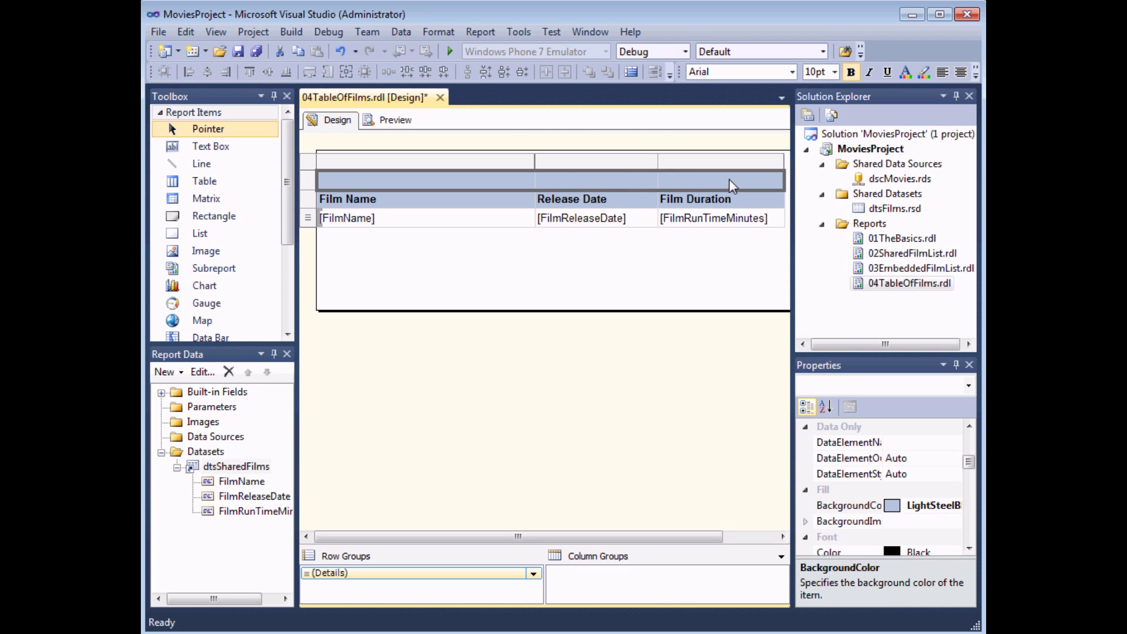
pyautogui.rightClick(486, 185)
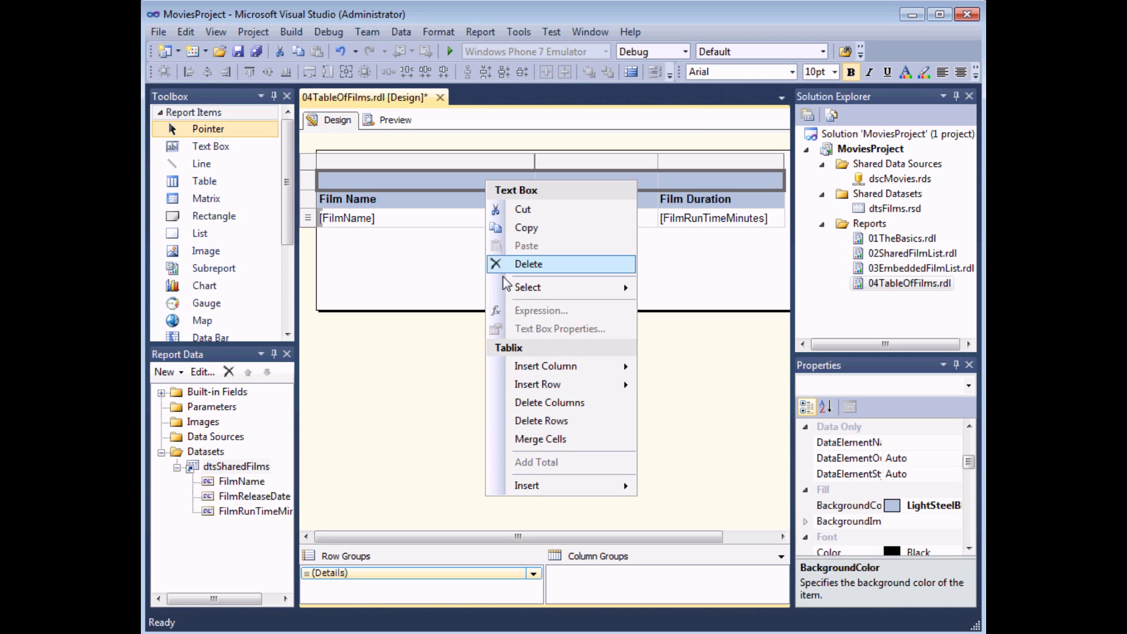
pyautogui.click(531, 441)
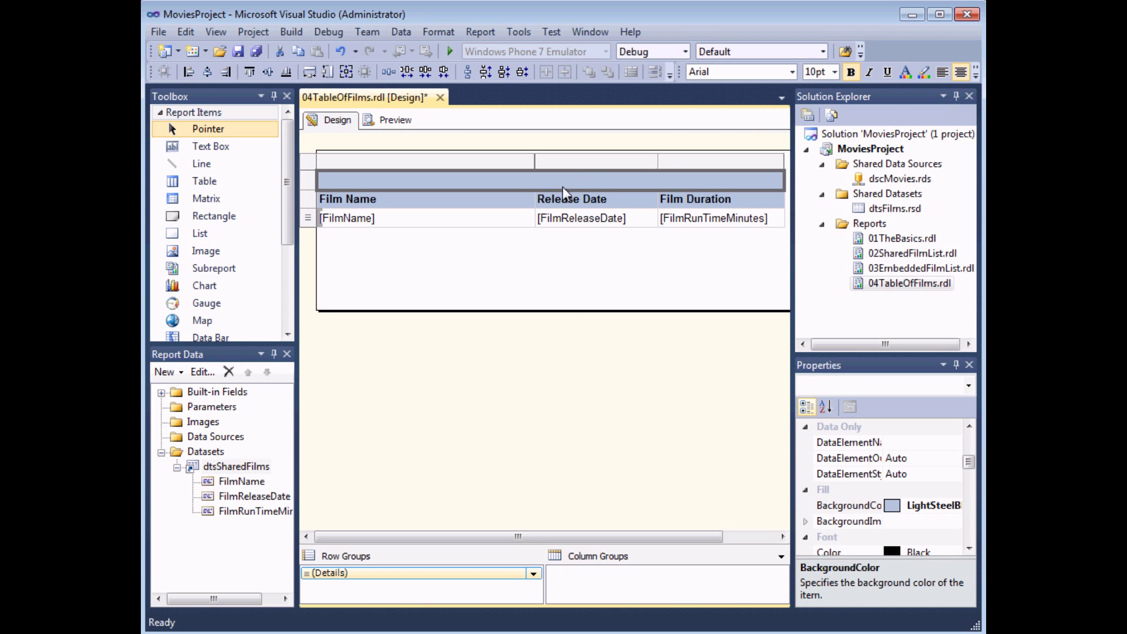
# Step: Enter the title Table of Films in the merged cell above the column headings
pyautogui.write('Table ')
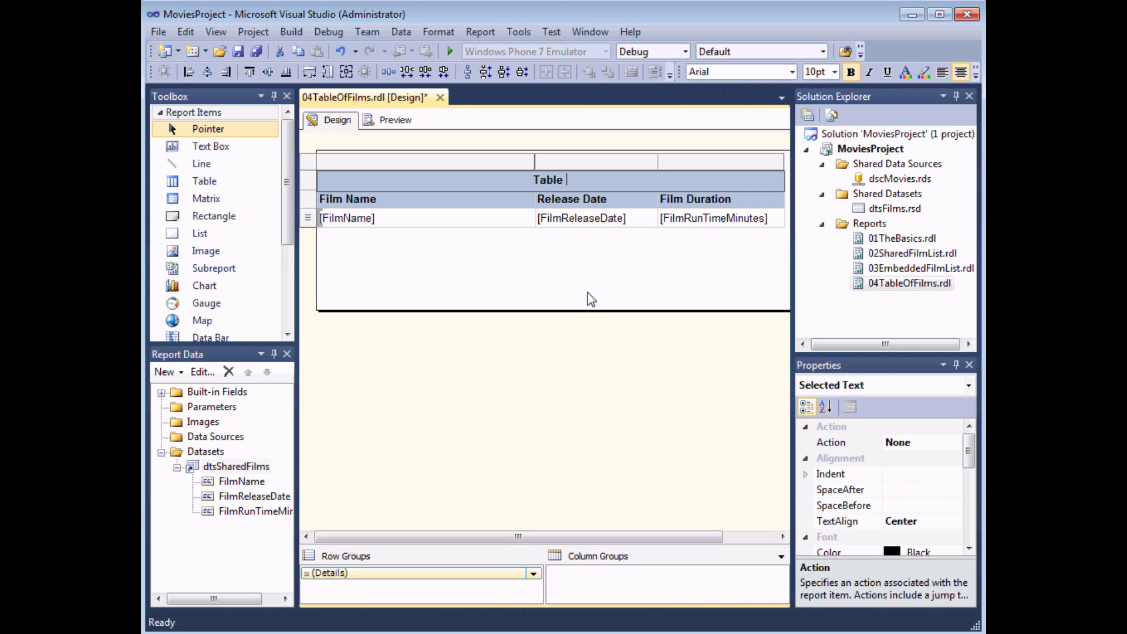
pyautogui.write('of Filmes')
pyautogui.press('BackSpace')
pyautogui.press('BackSpace')
pyautogui.write('s')
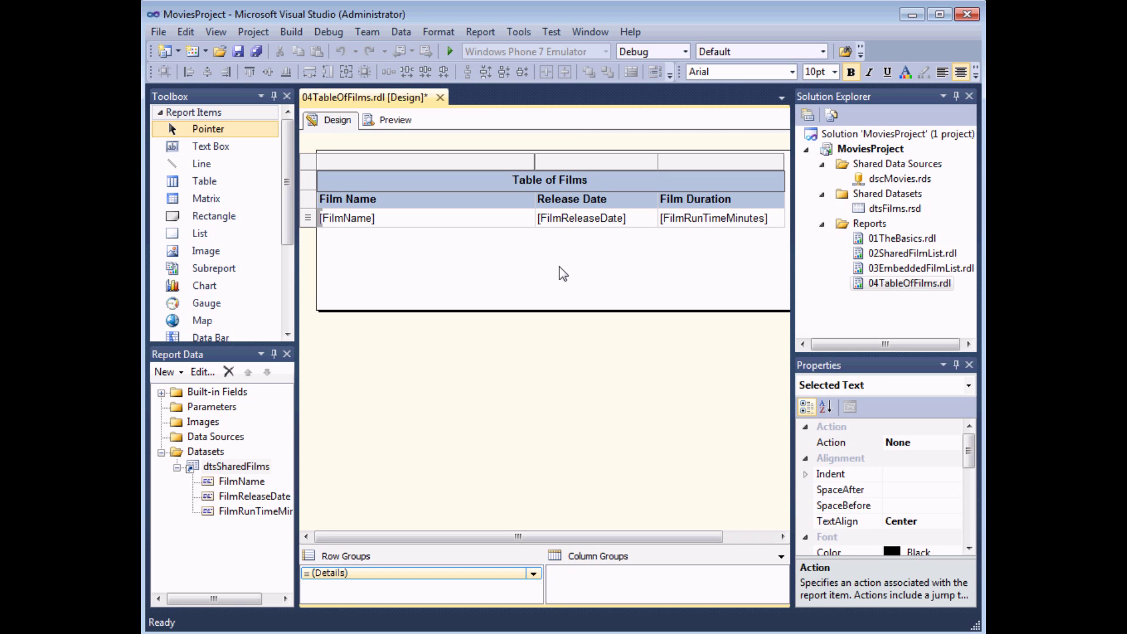
pyautogui.press('Escape')
# Step: Move the table up to the top edge of the report body and preview the report
pyautogui.click(315, 163)
pyautogui.moveTo(327, 170); pyautogui.dragTo(329, 153)
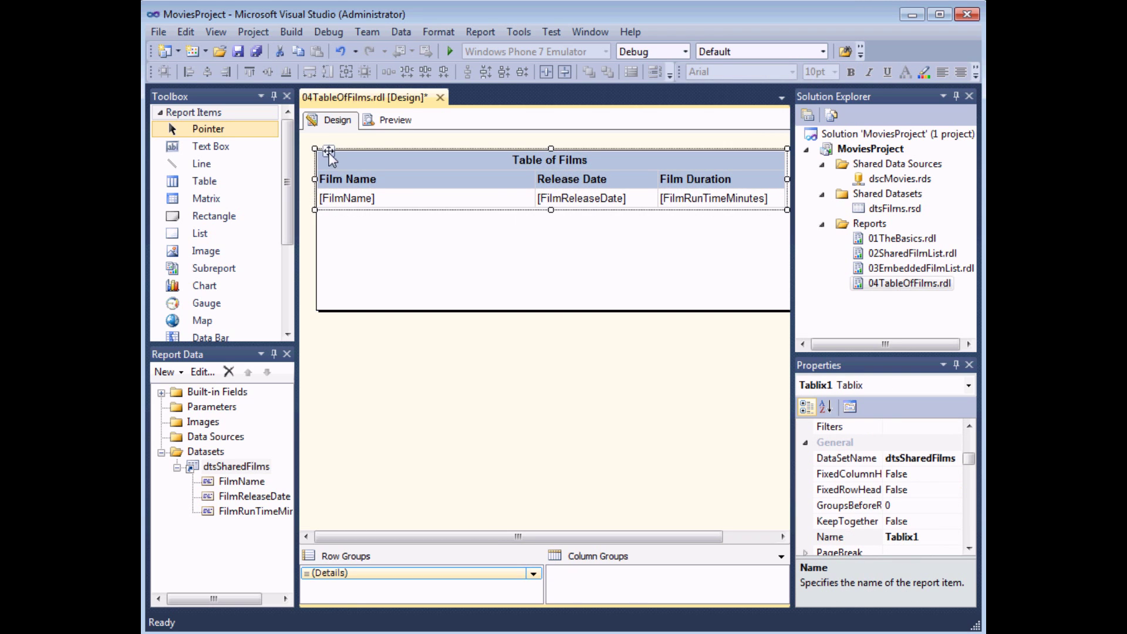
pyautogui.click(396, 121)
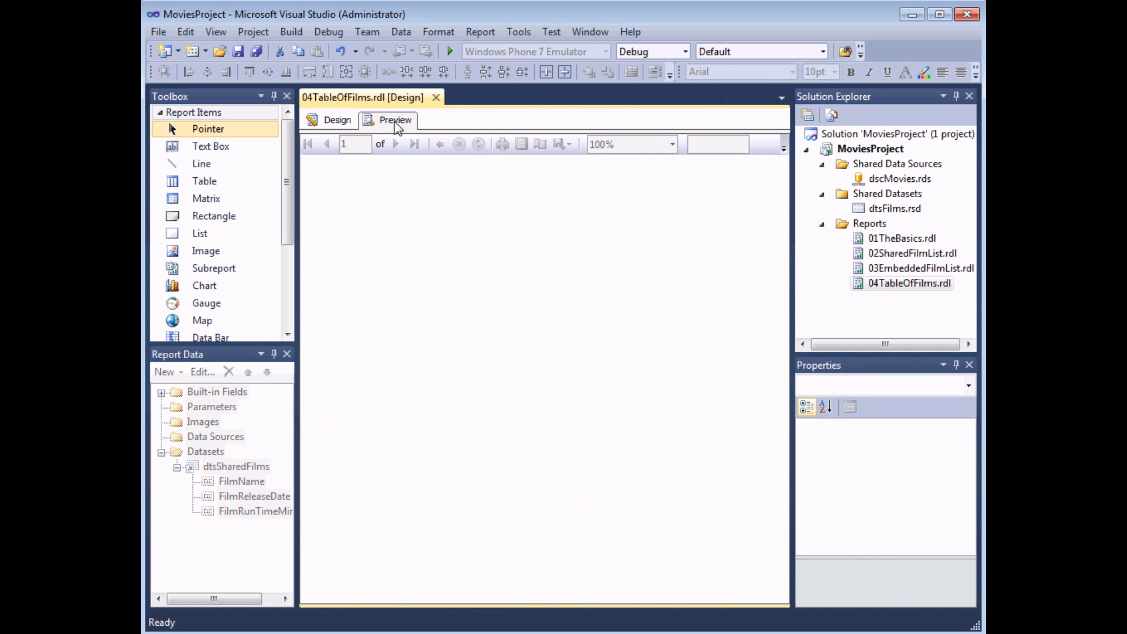
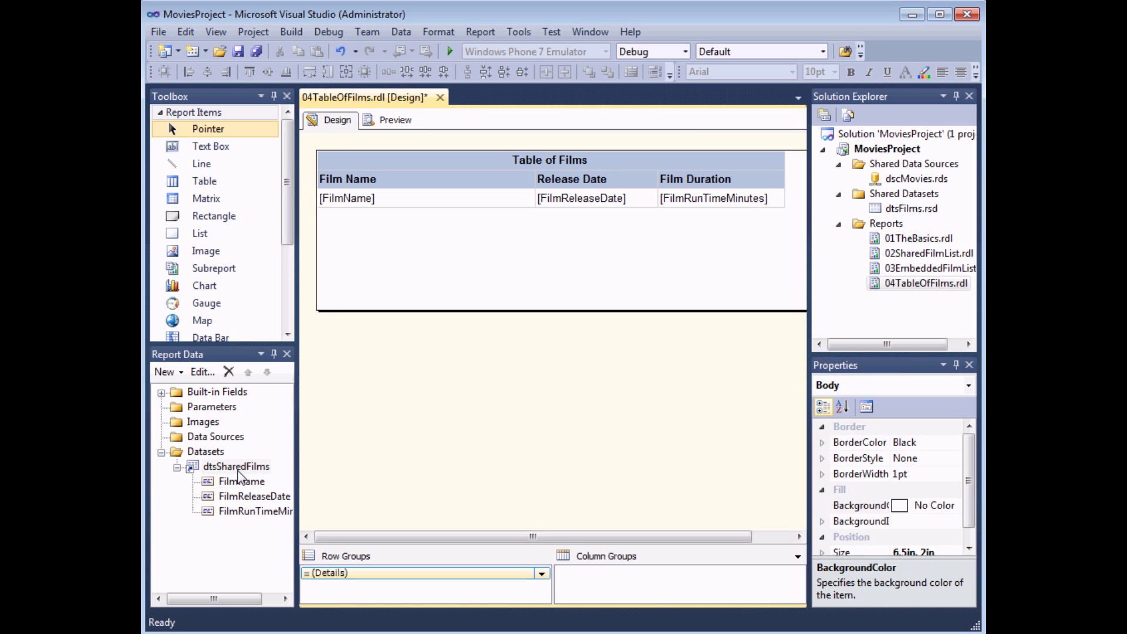
# Step: Sort the whole films table by FilmReleaseDate in A to Z order and preview the report
pyautogui.click(433, 181)
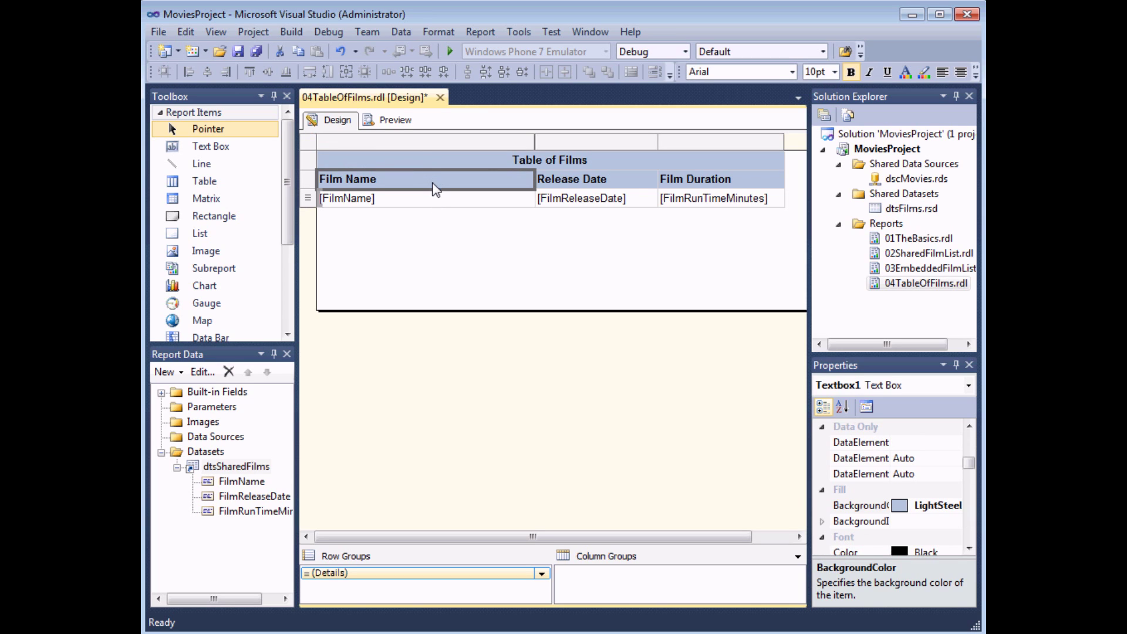
pyautogui.rightClick(307, 141)
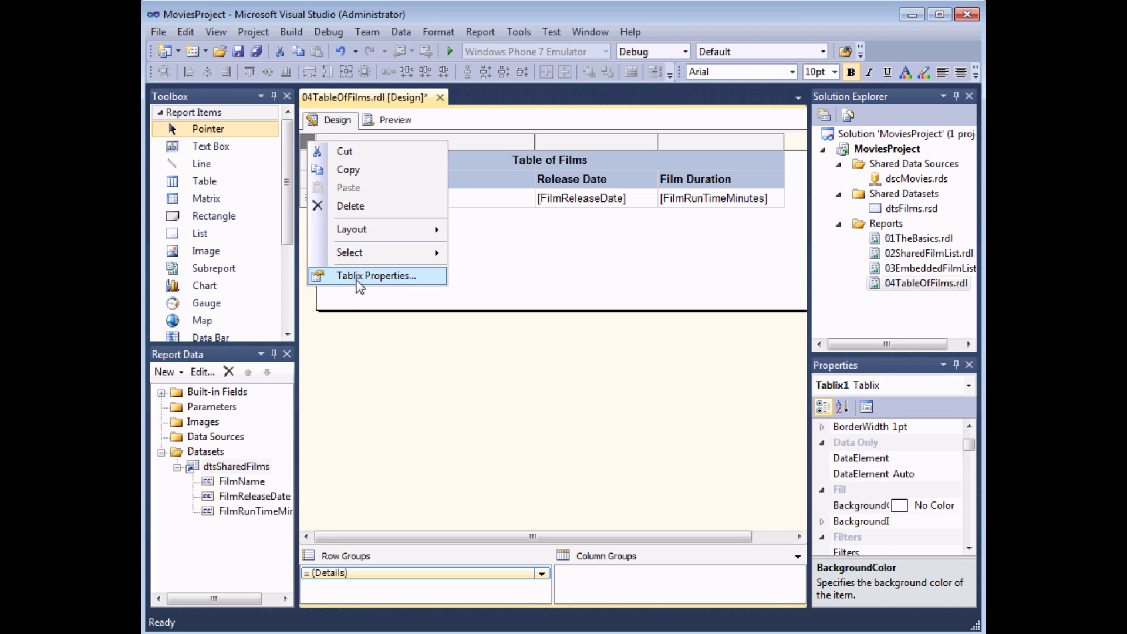
pyautogui.click(411, 280)
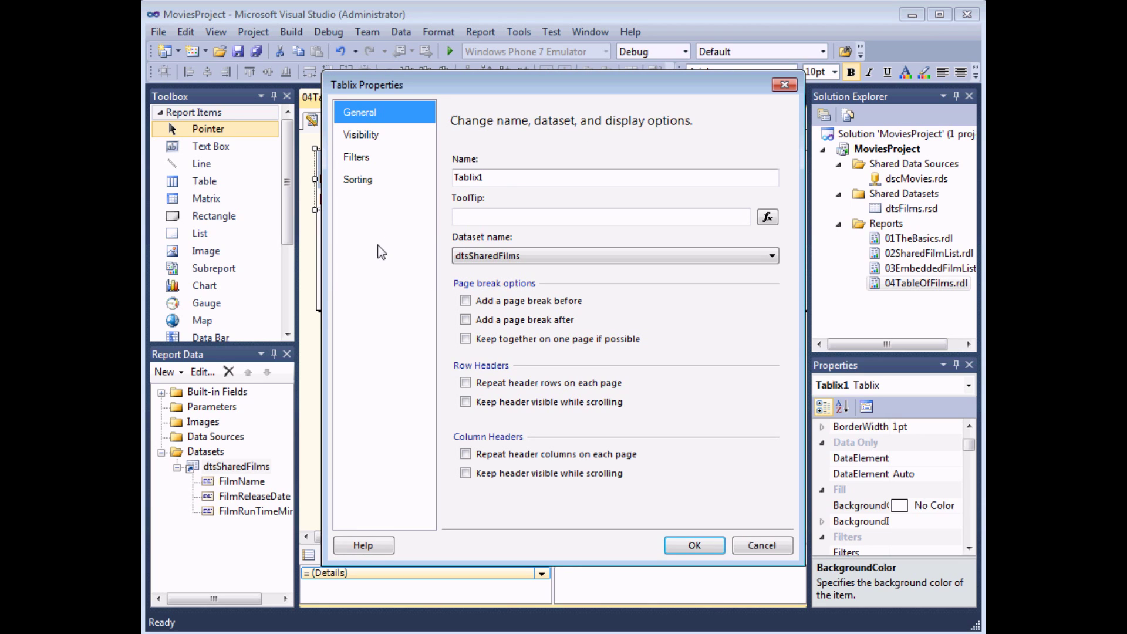
pyautogui.click(361, 182)
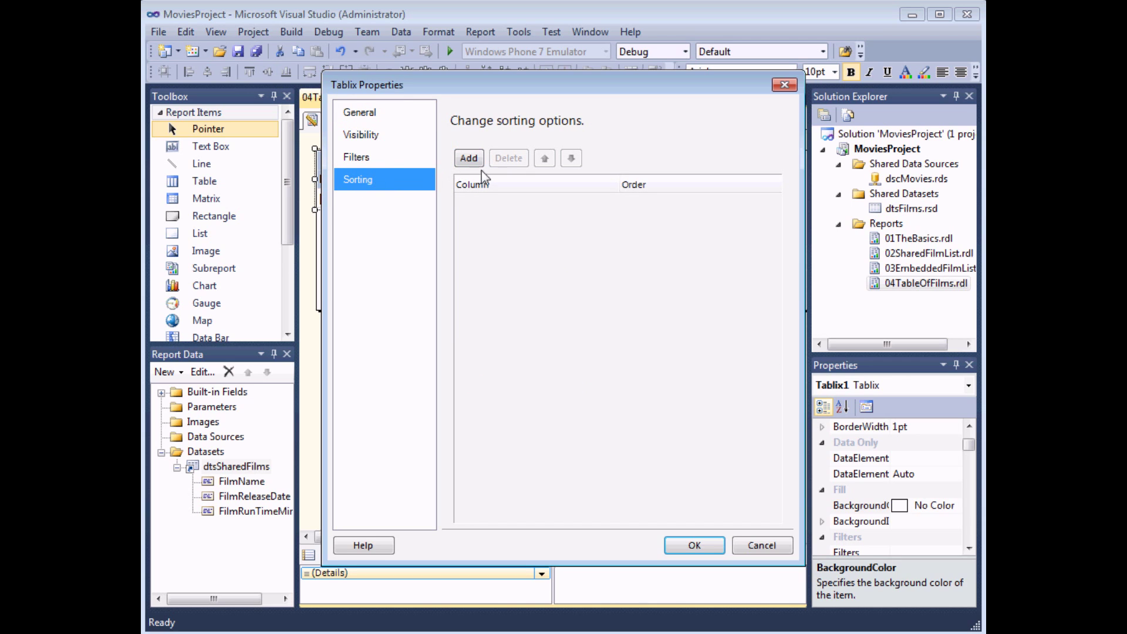
pyautogui.click(469, 159)
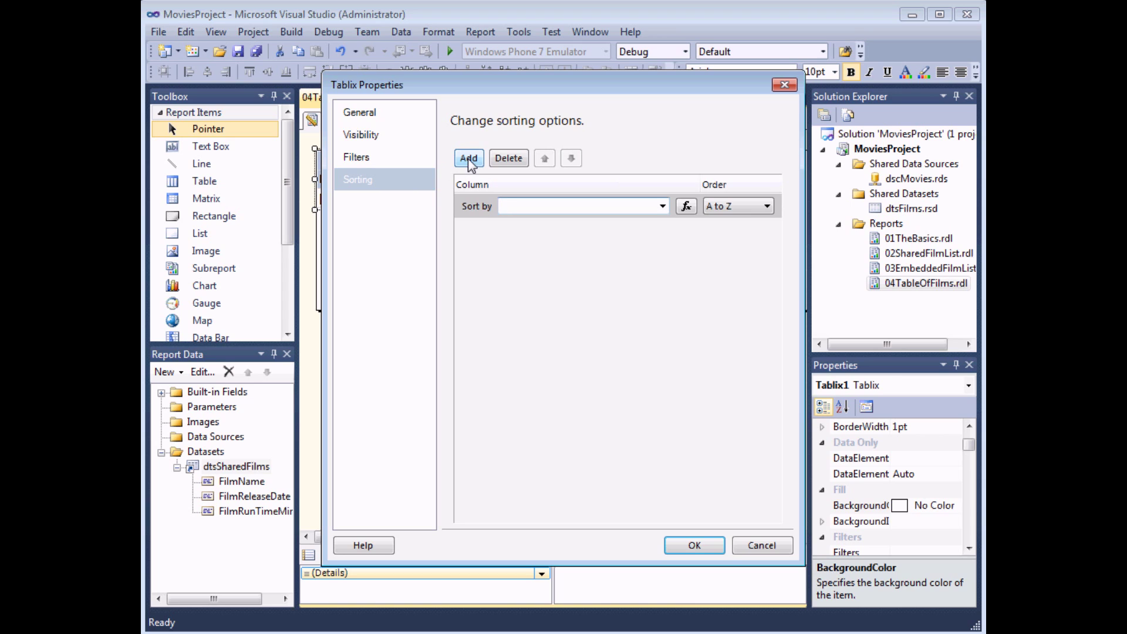
pyautogui.click(663, 207)
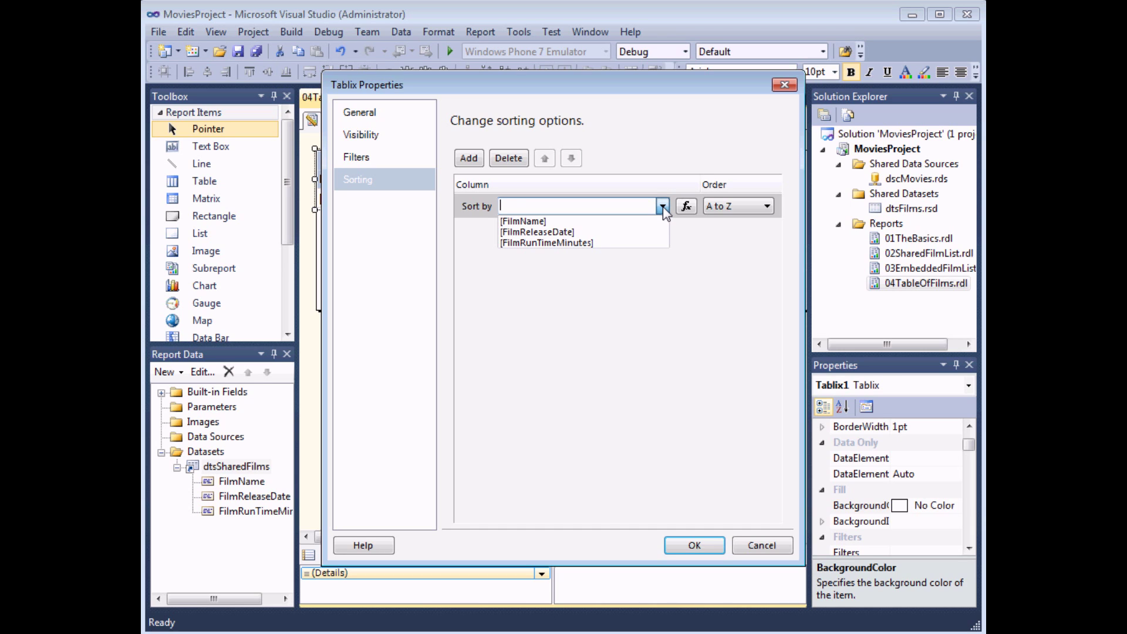
pyautogui.click(579, 235)
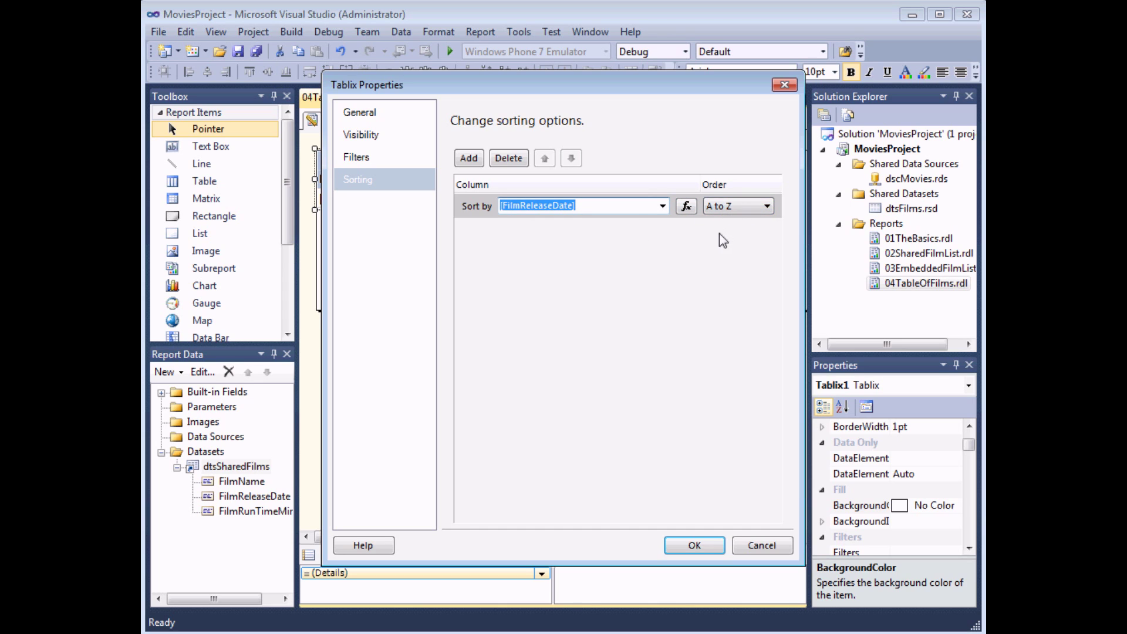
pyautogui.click(693, 545)
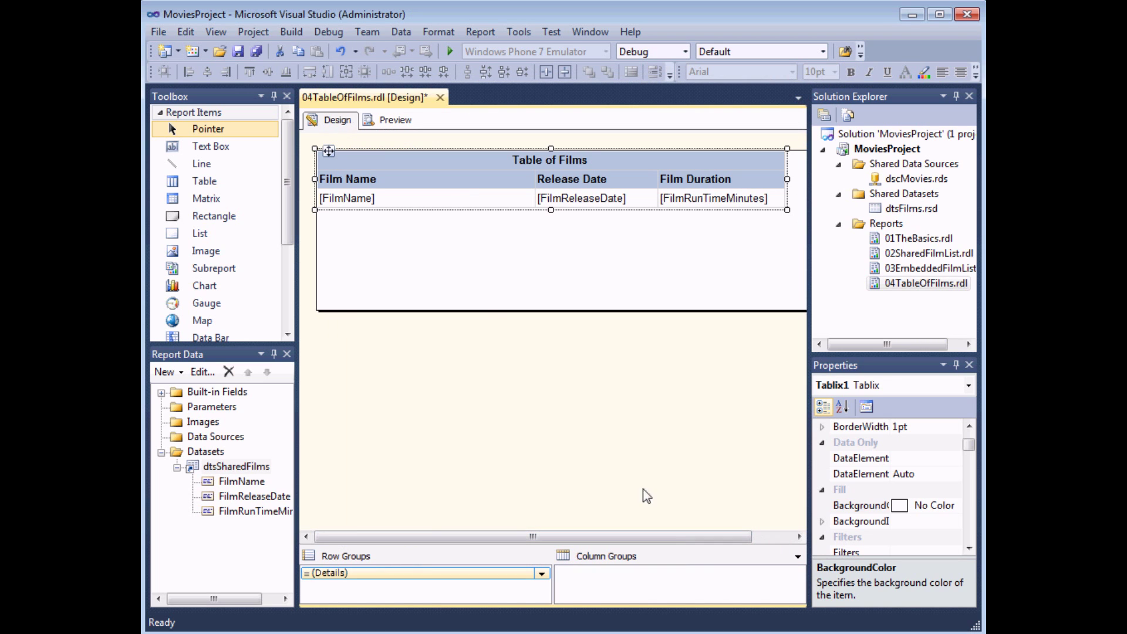
pyautogui.click(392, 124)
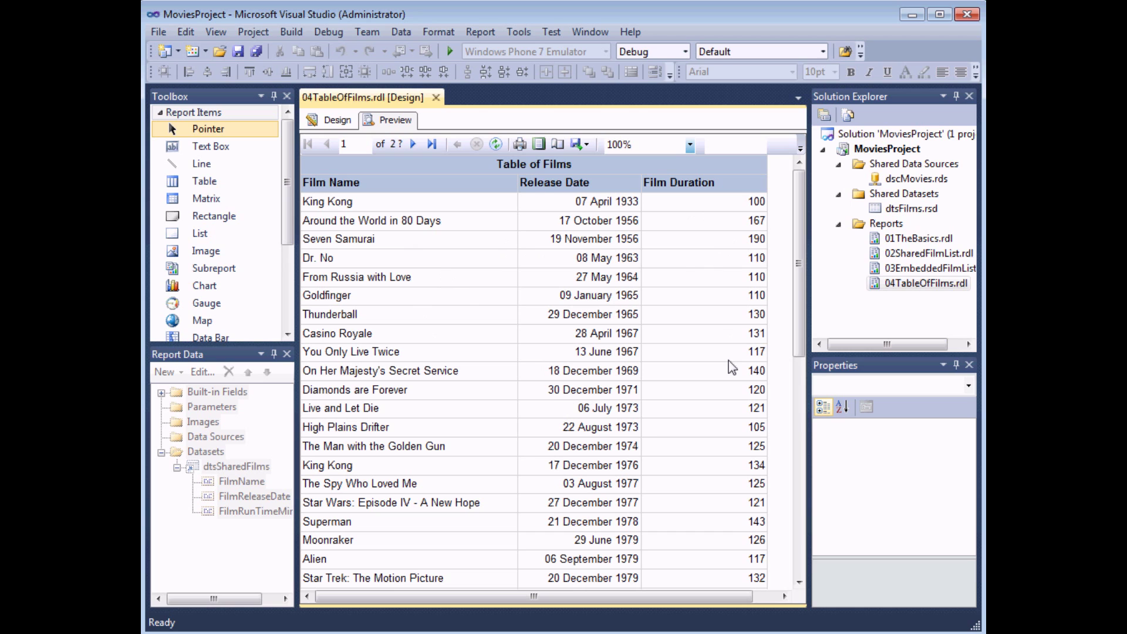
# Step: Enable interactive sorting of the detail rows by FilmName on the Film Name heading cell
pyautogui.click(332, 121)
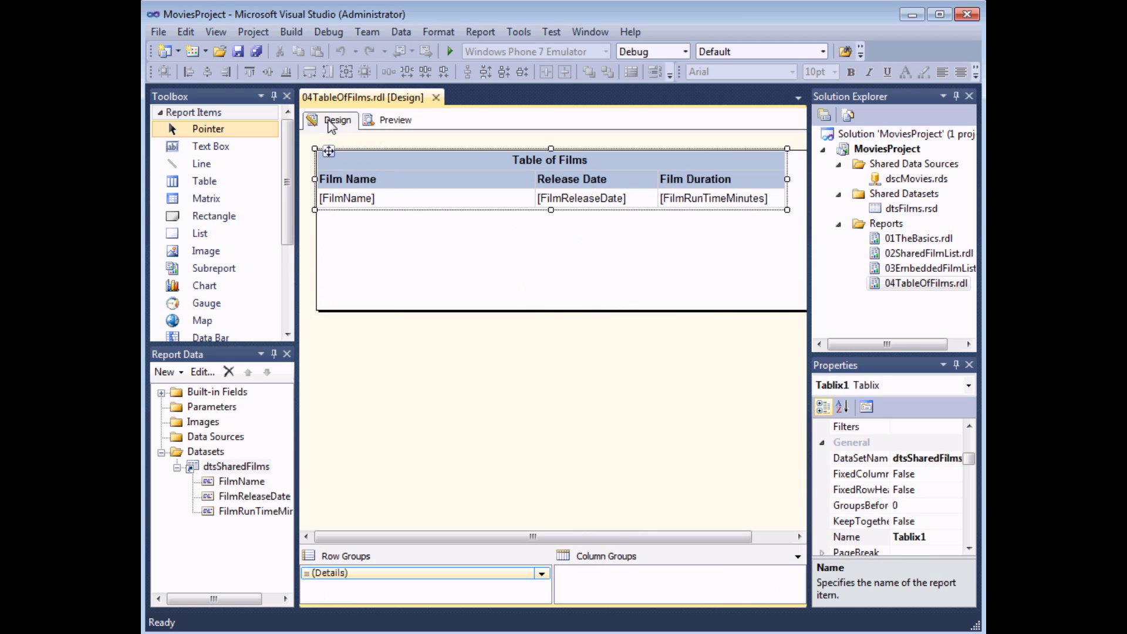
pyautogui.click(445, 186)
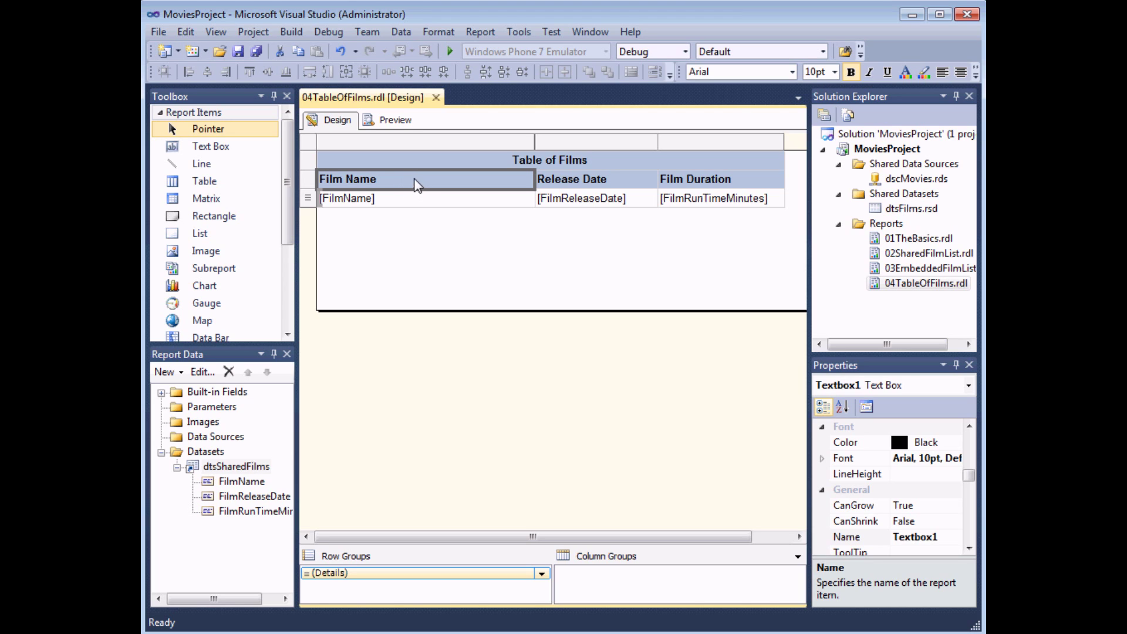
pyautogui.rightClick(421, 187)
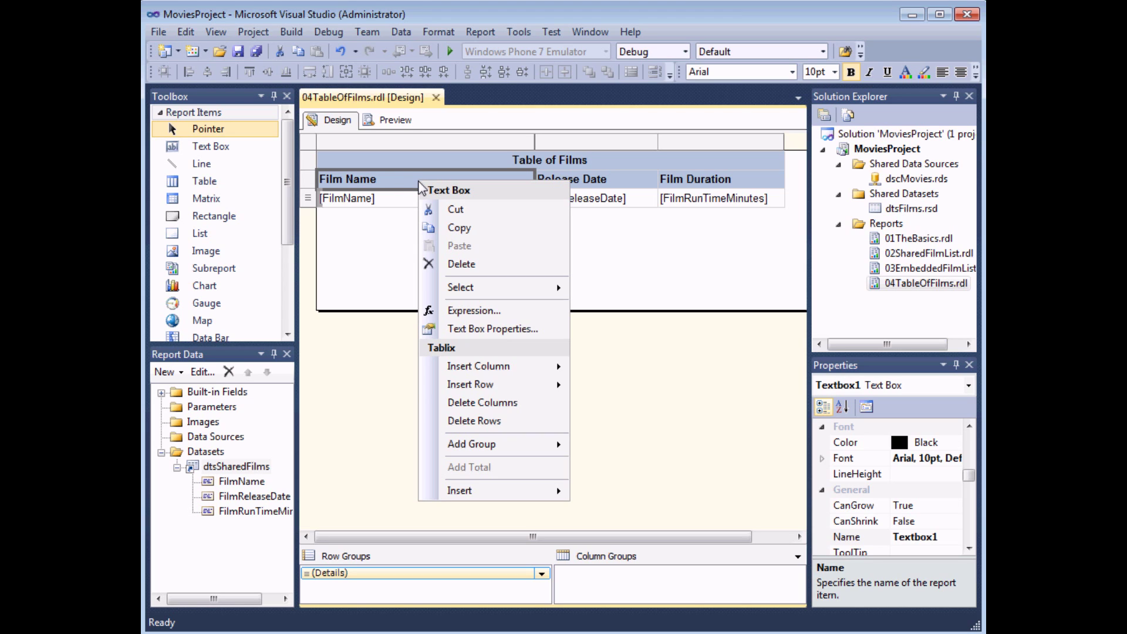
pyautogui.click(514, 330)
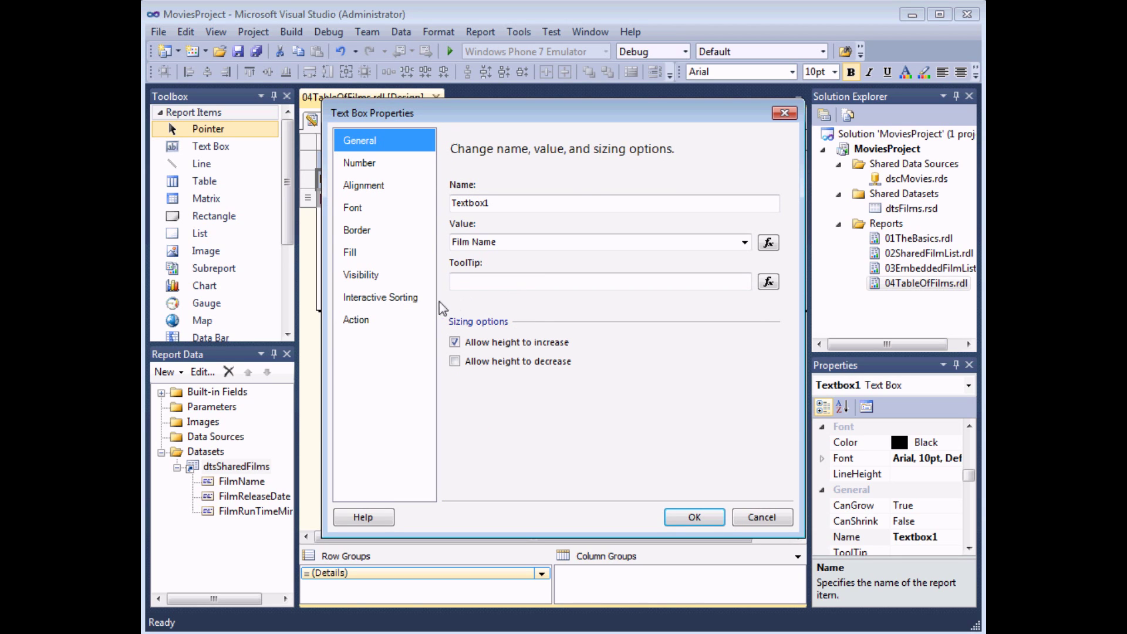
pyautogui.click(371, 304)
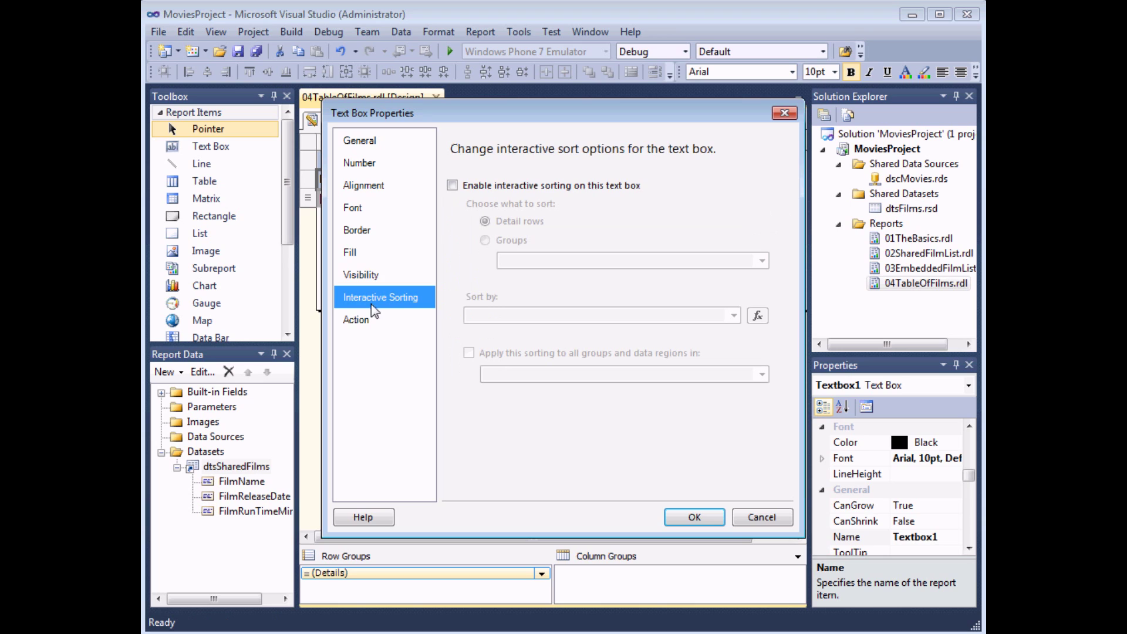
pyautogui.click(453, 186)
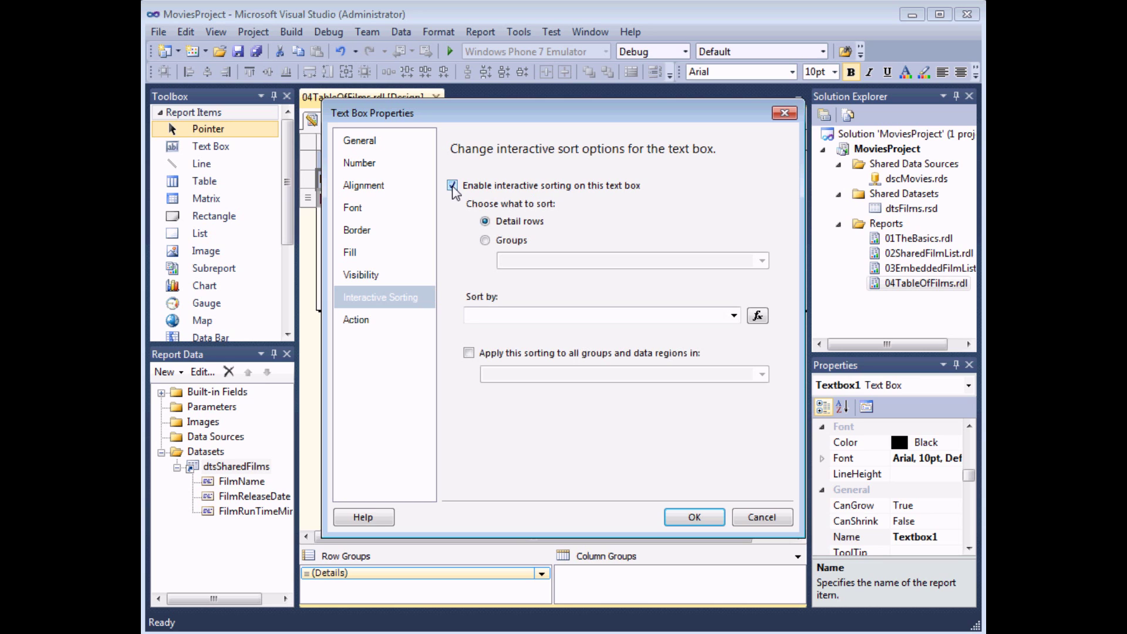
pyautogui.click(484, 219)
pyautogui.moveTo(433, 117); pyautogui.dragTo(462, 116)
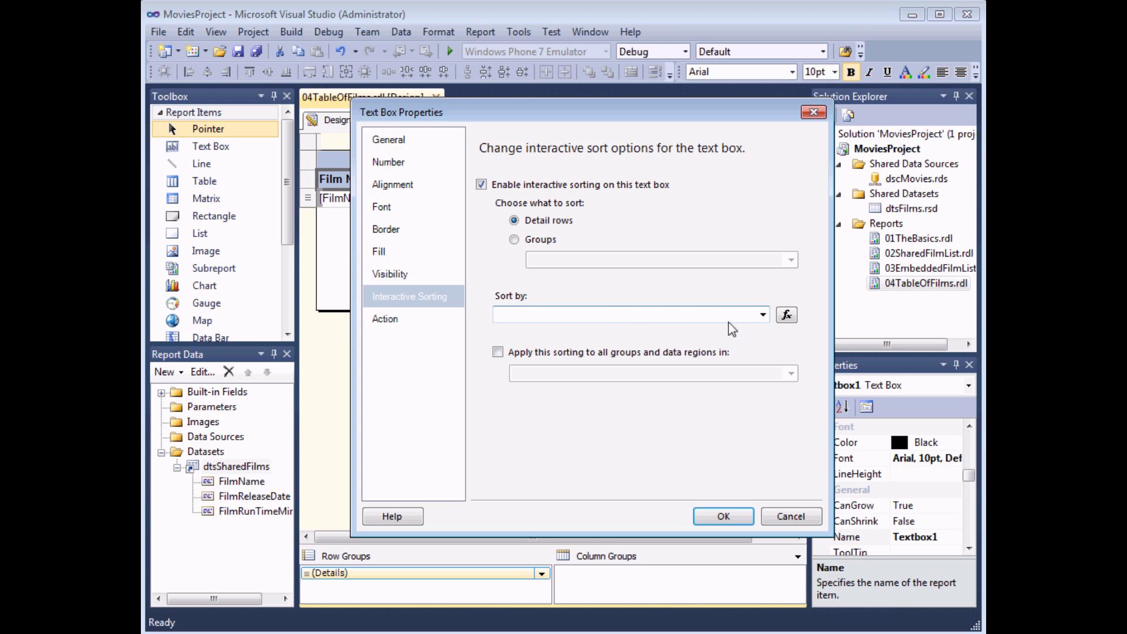
pyautogui.click(762, 317)
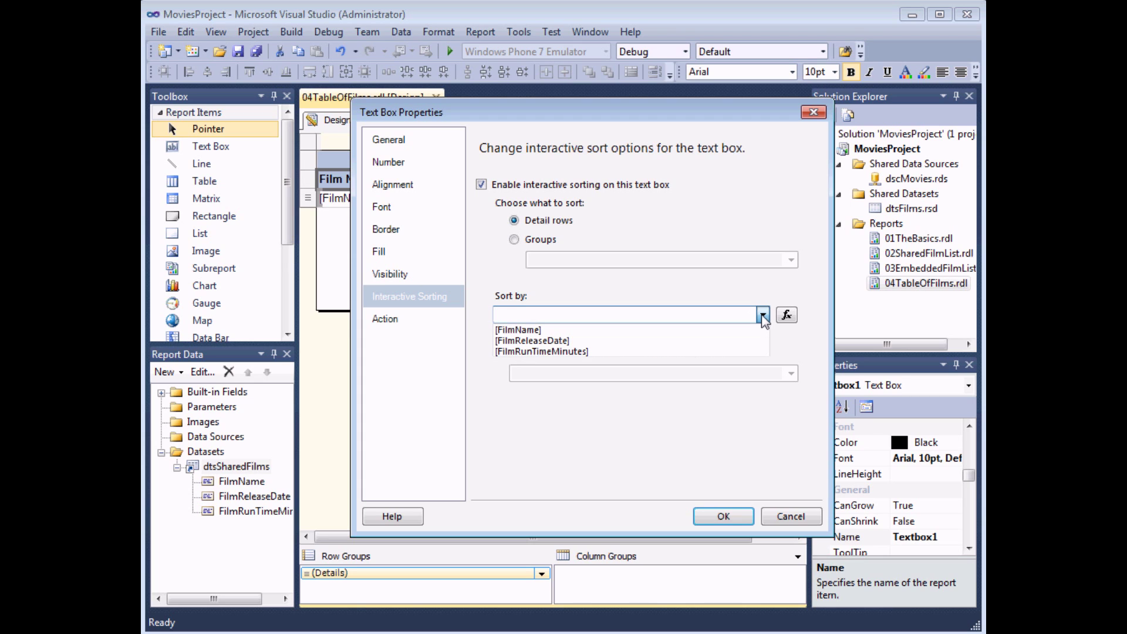
pyautogui.click(551, 330)
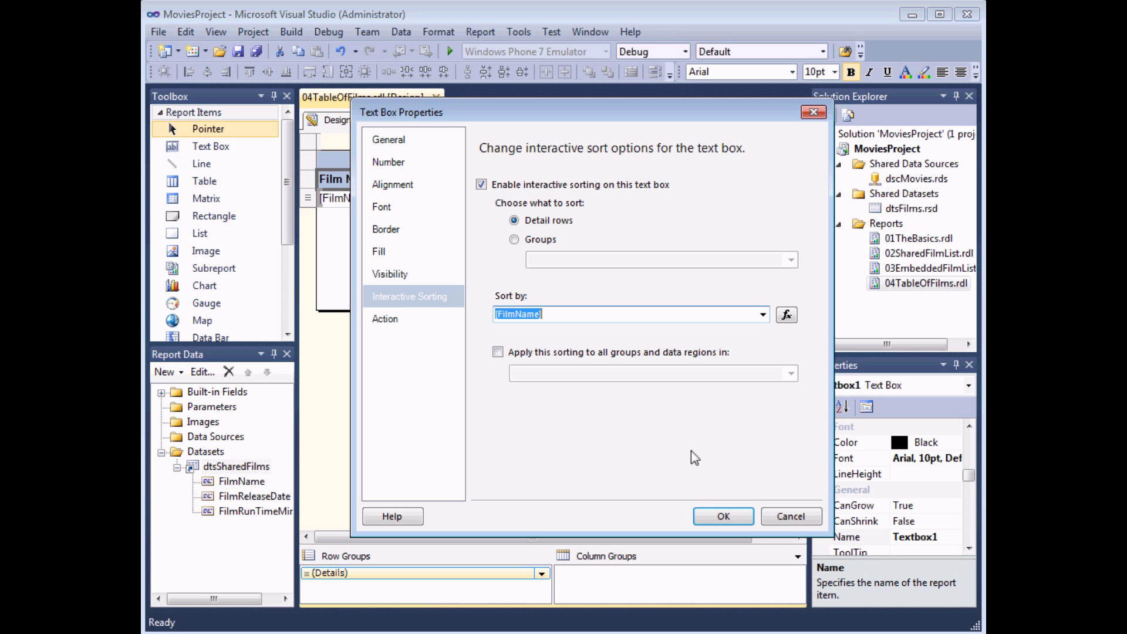
pyautogui.click(723, 517)
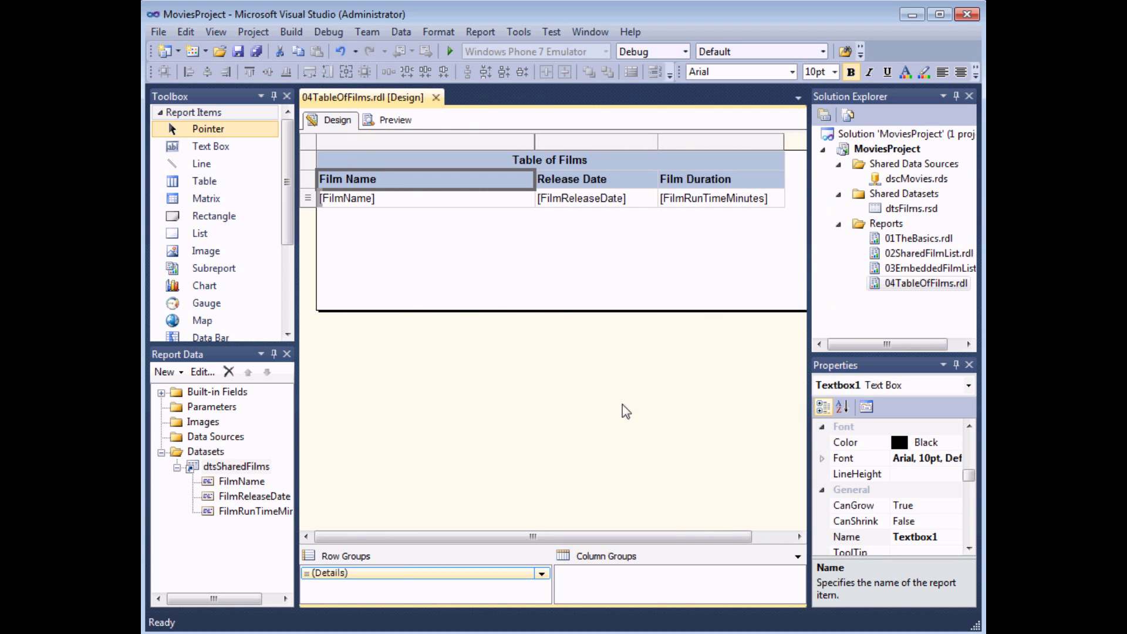
# Step: Preview the report and test the interactive sort on the Film Name column
pyautogui.click(402, 121)
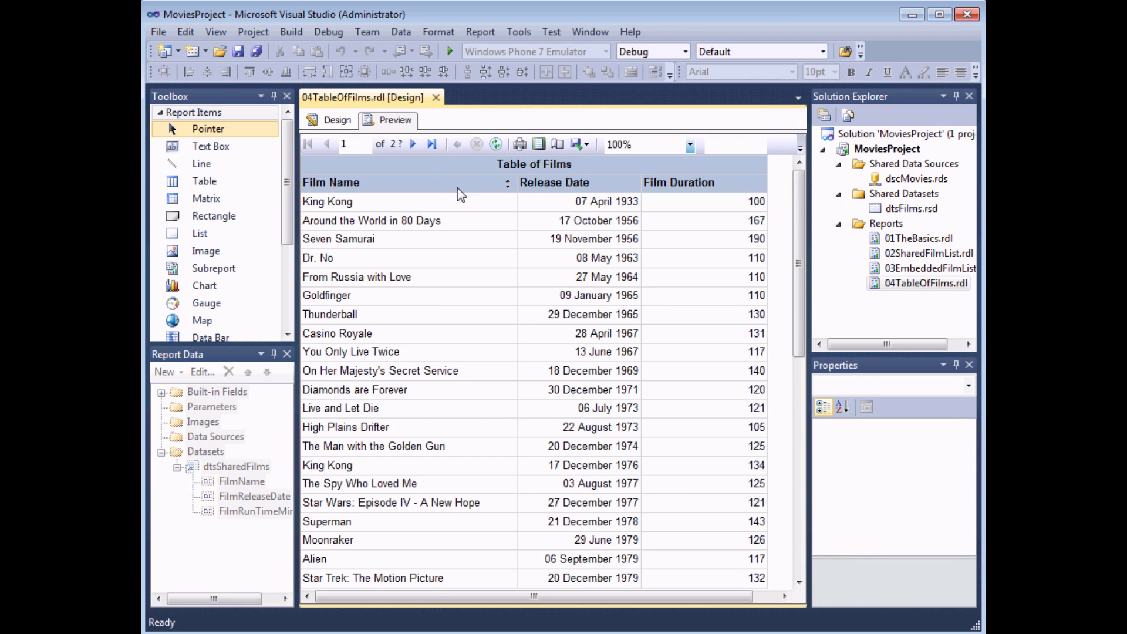
pyautogui.click(507, 186)
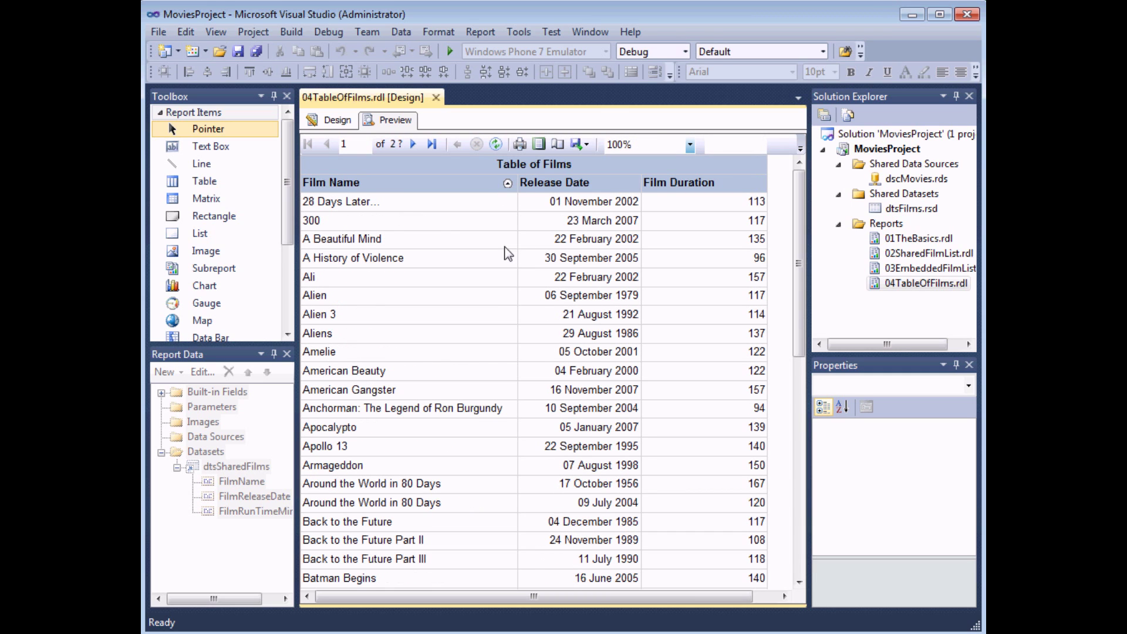
pyautogui.click(507, 185)
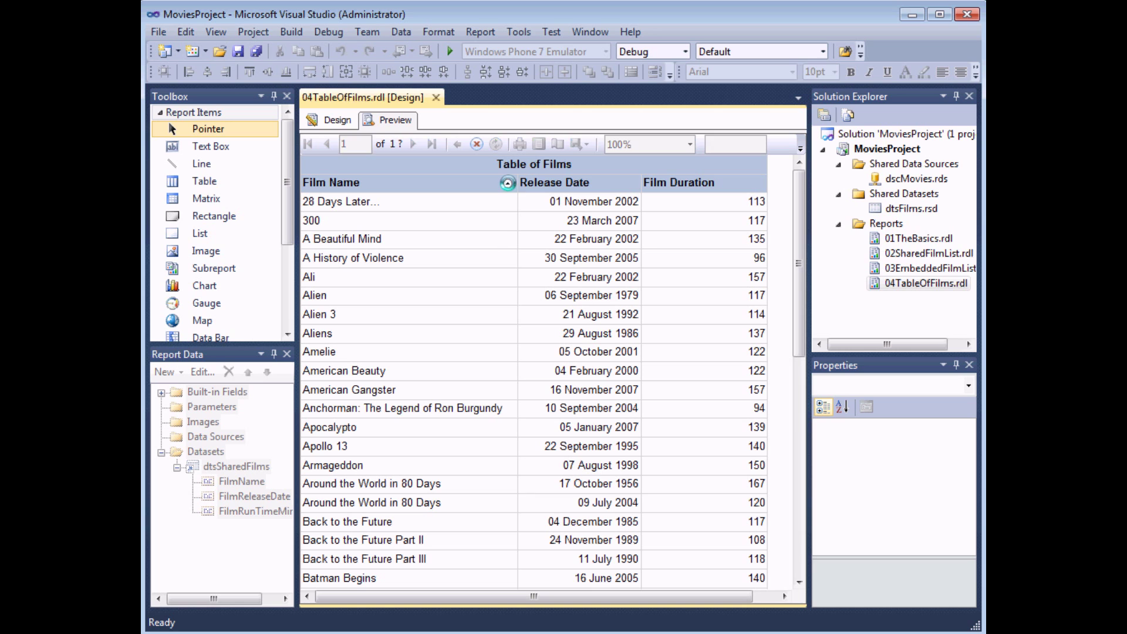
pyautogui.click(507, 184)
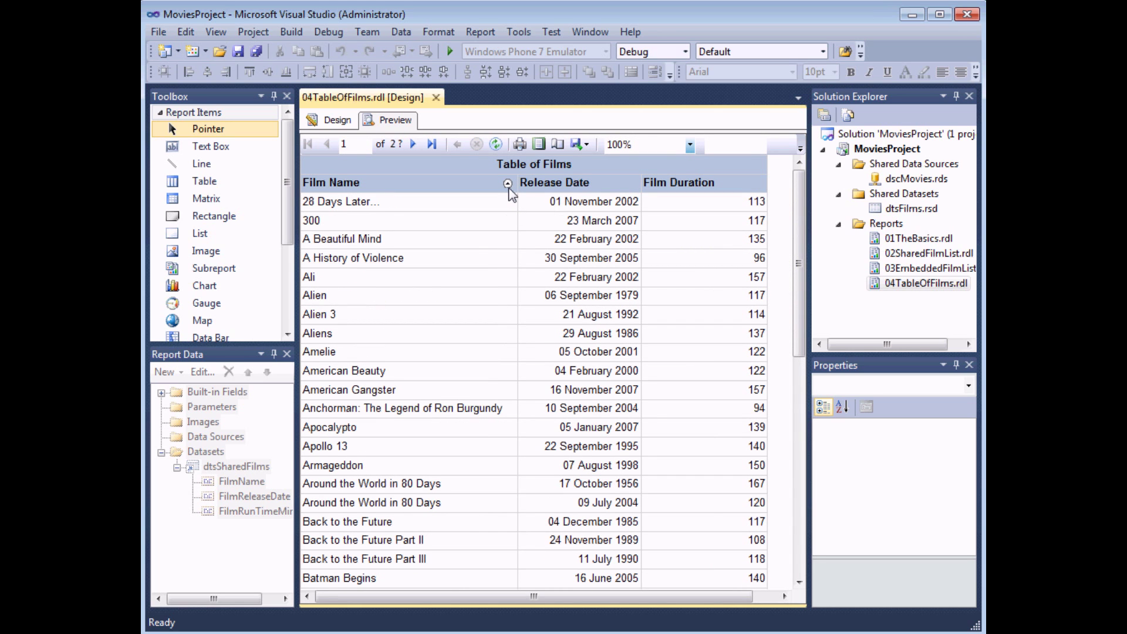
# Step: Enable interactive sorting of the detail rows by FilmReleaseDate on the Release Date heading cell
pyautogui.click(335, 121)
pyautogui.click(631, 185)
pyautogui.rightClick(629, 182)
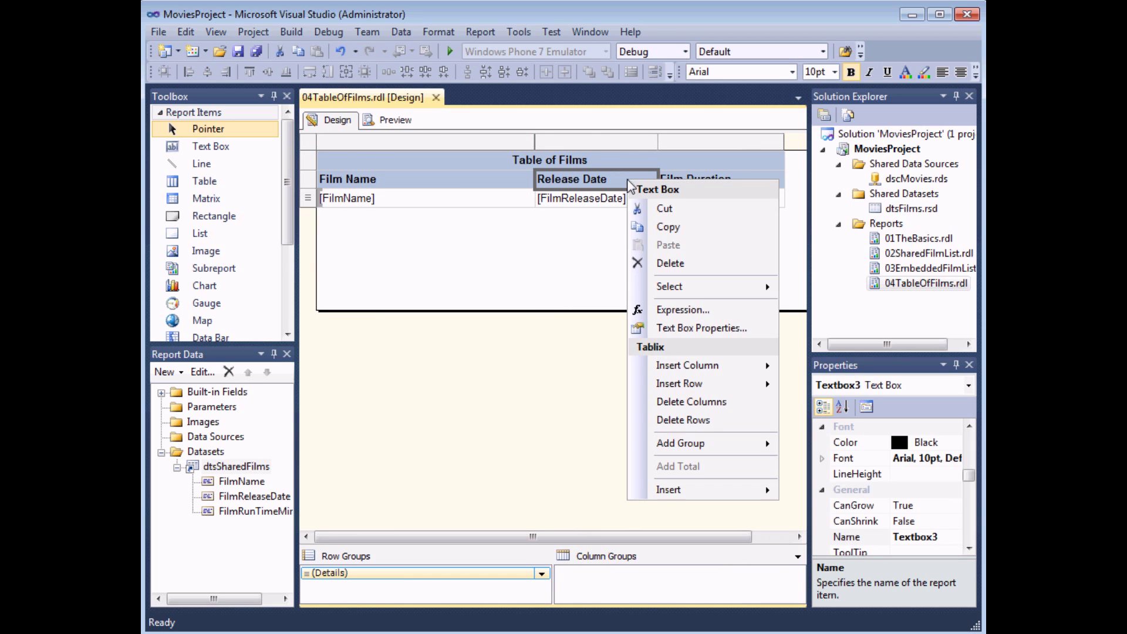
pyautogui.click(685, 331)
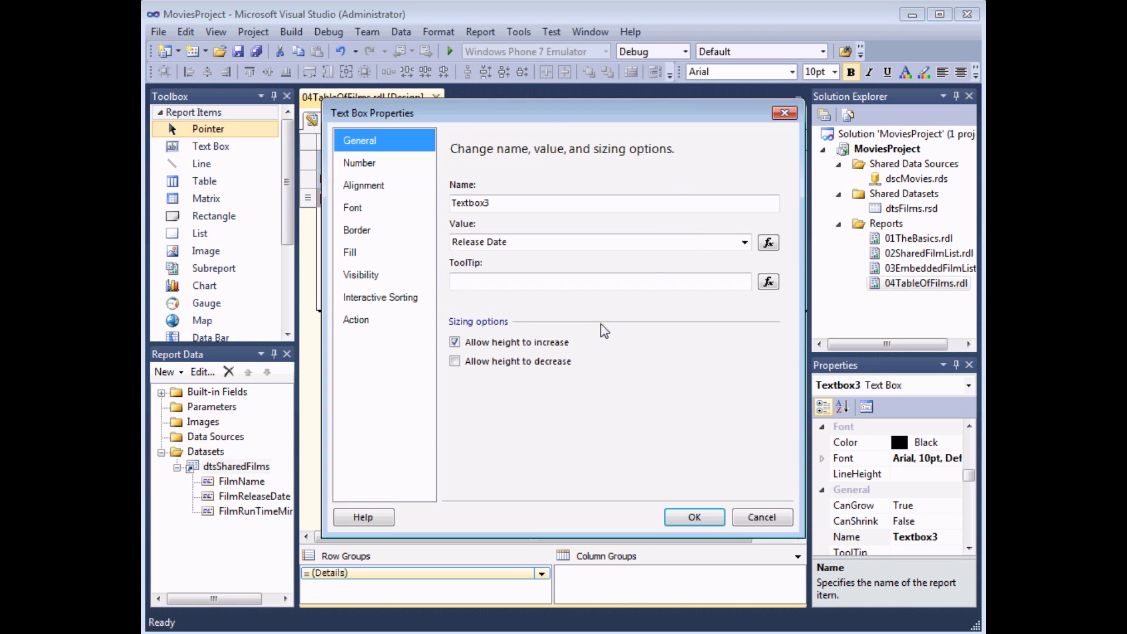
pyautogui.click(432, 297)
pyautogui.click(453, 186)
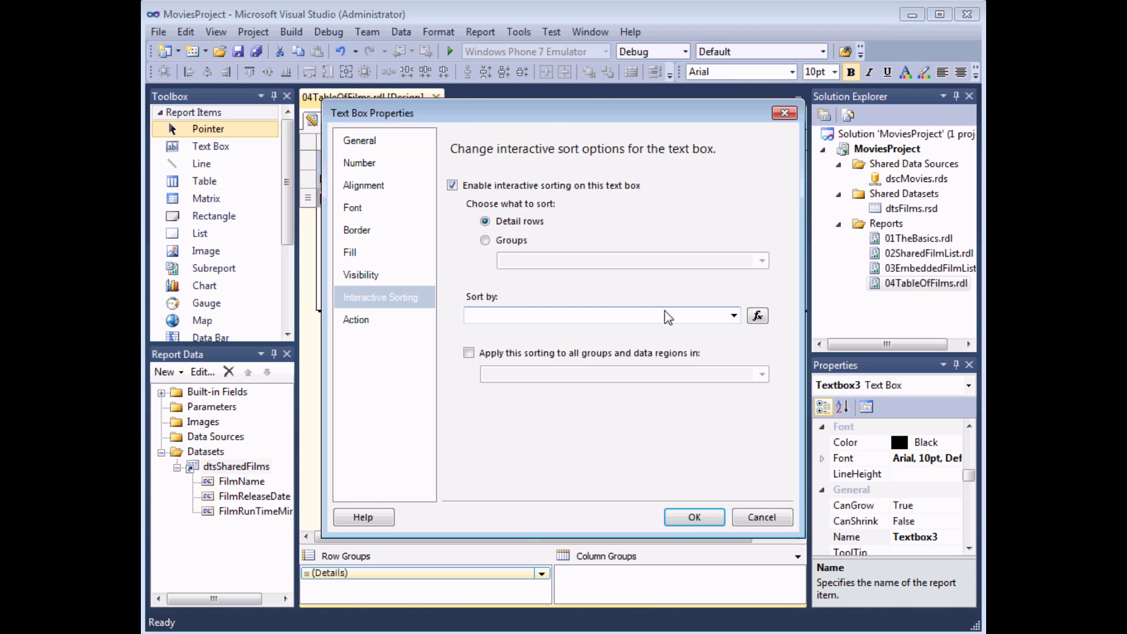
pyautogui.click(639, 315)
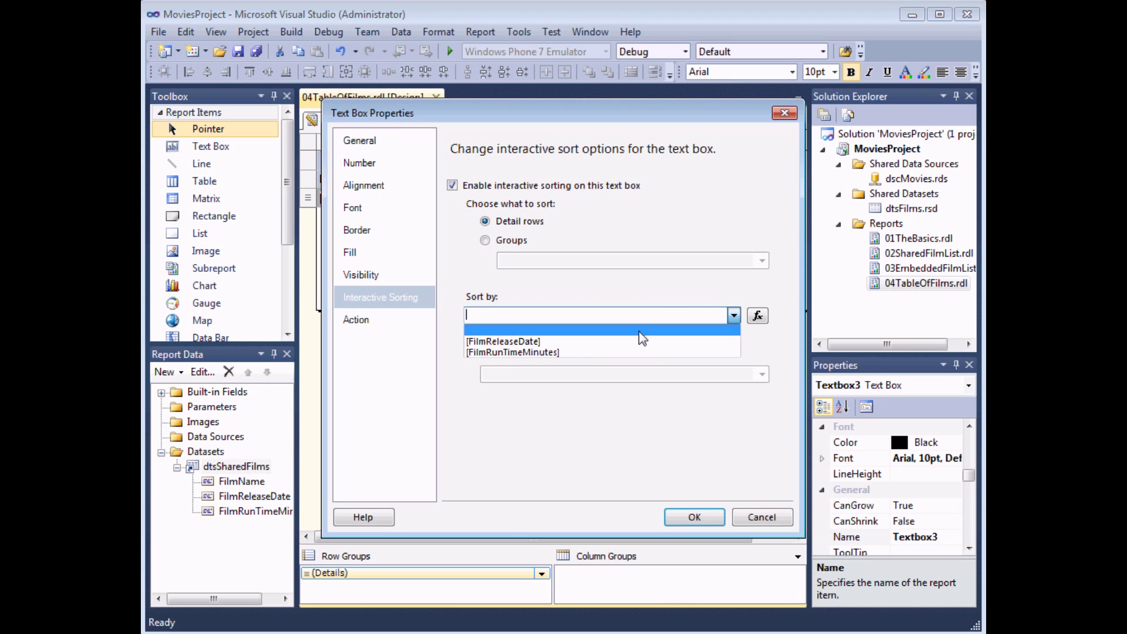
pyautogui.click(540, 342)
pyautogui.click(686, 521)
# Step: Enable interactive sorting of the detail rows by FilmRunTimeMinutes on the Film Duration heading cell
pyautogui.click(751, 181)
pyautogui.rightClick(751, 182)
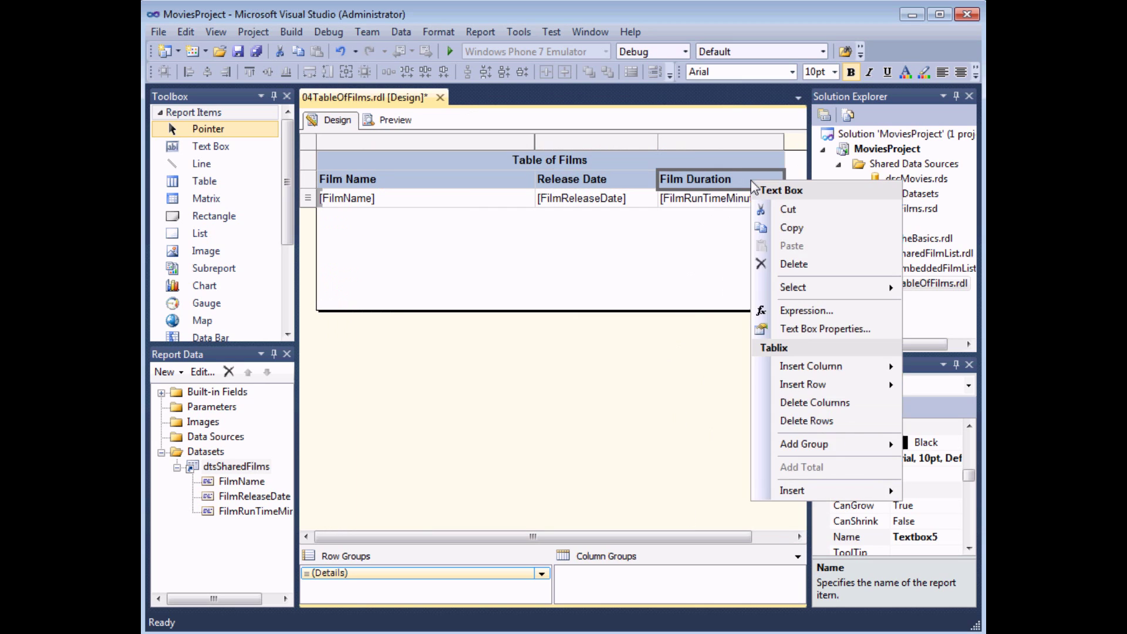
pyautogui.click(813, 331)
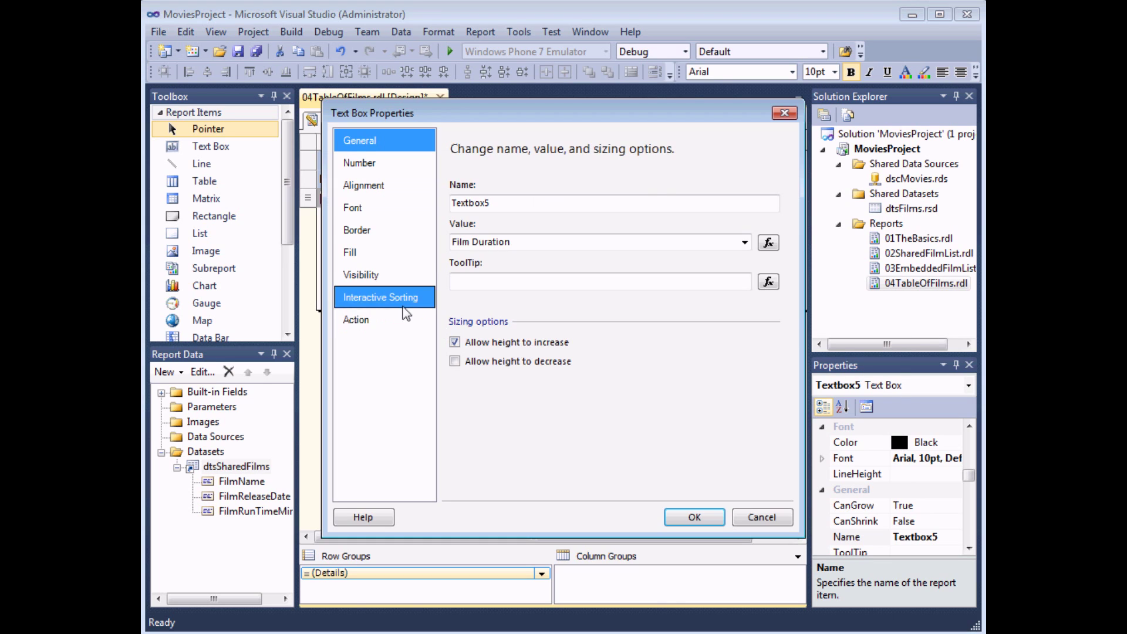
pyautogui.click(405, 301)
pyautogui.click(452, 185)
pyautogui.click(732, 315)
pyautogui.click(591, 352)
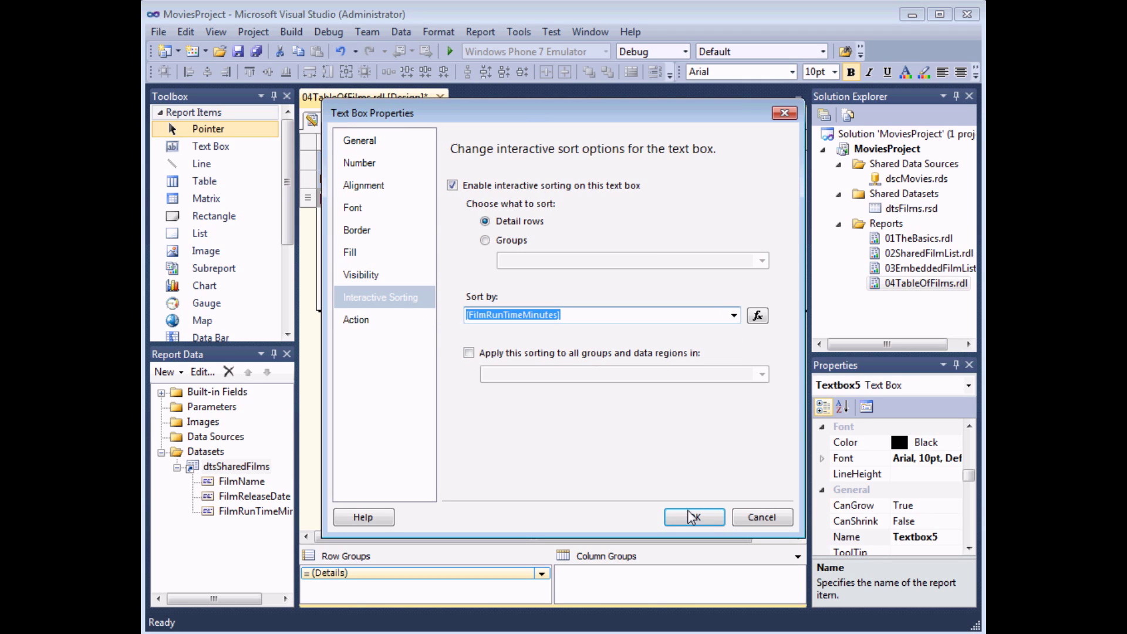
pyautogui.click(693, 517)
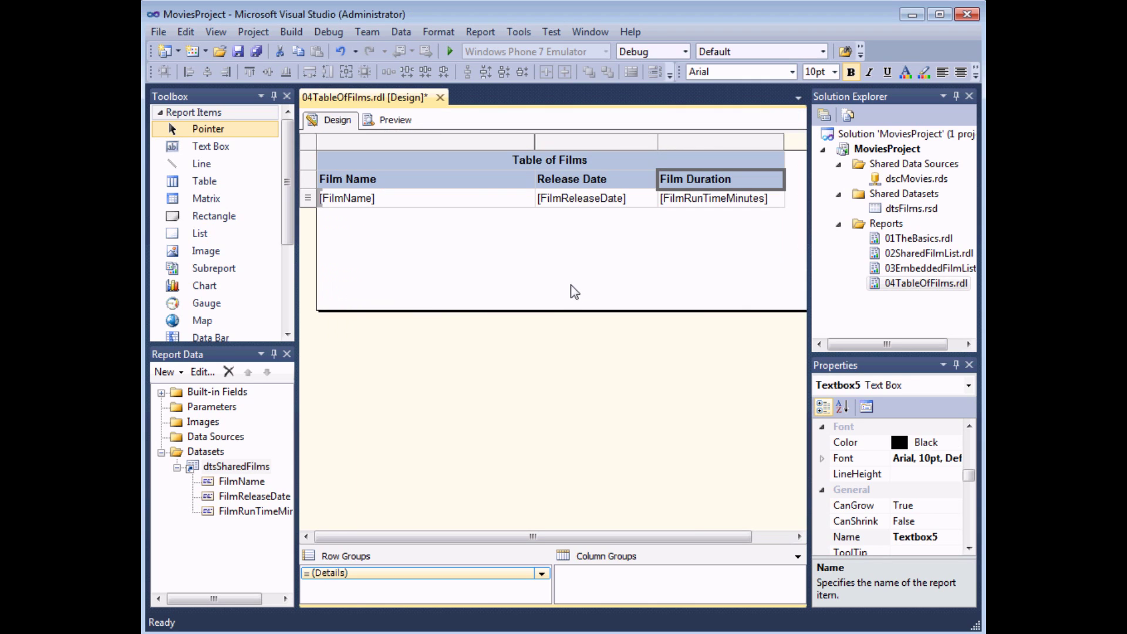
# Step: Preview the report and test the interactive sort on the Film Duration column in both directions
pyautogui.click(396, 120)
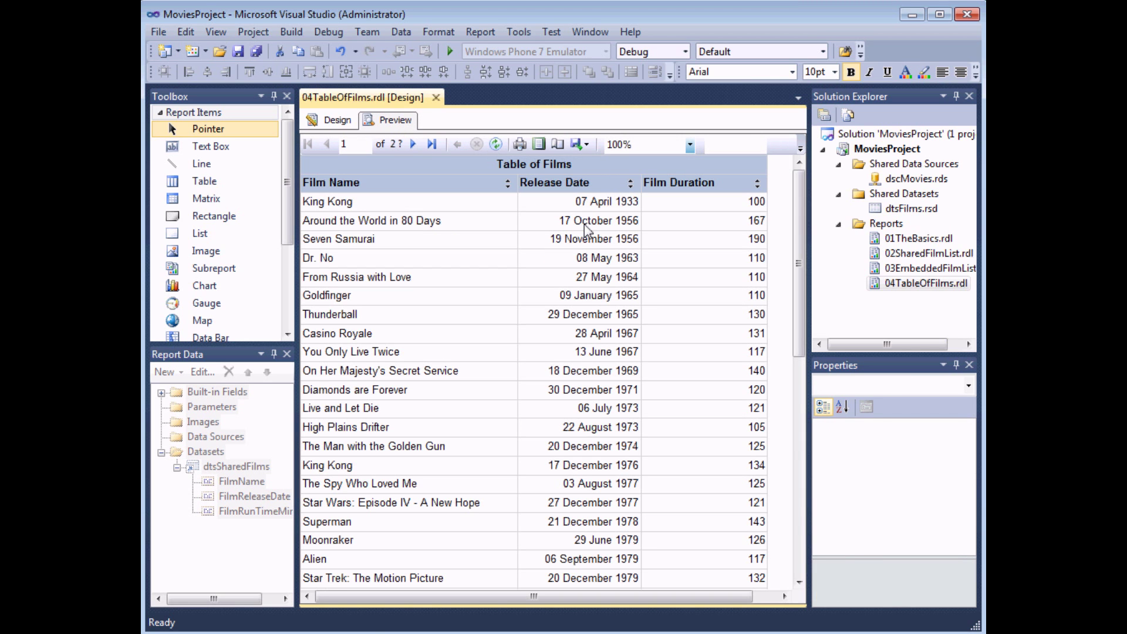
pyautogui.click(757, 186)
pyautogui.click(757, 185)
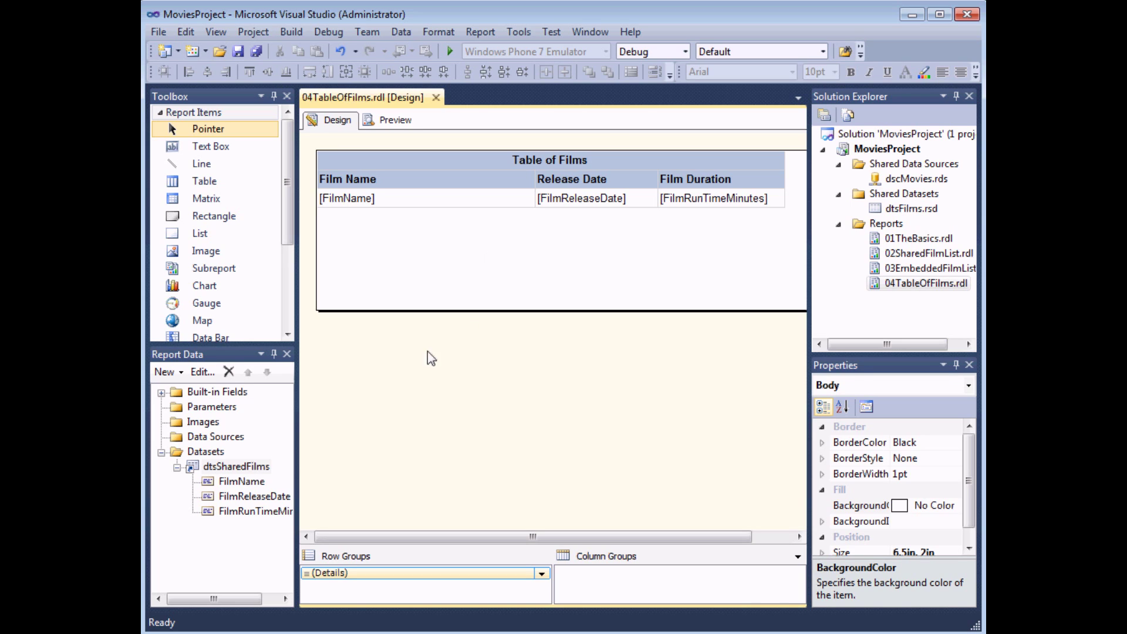
# Step: Examine the filter settings in the properties of the dtsSharedFilms dataset, leaving them as they are
pyautogui.click(230, 473)
pyautogui.rightClick(230, 473)
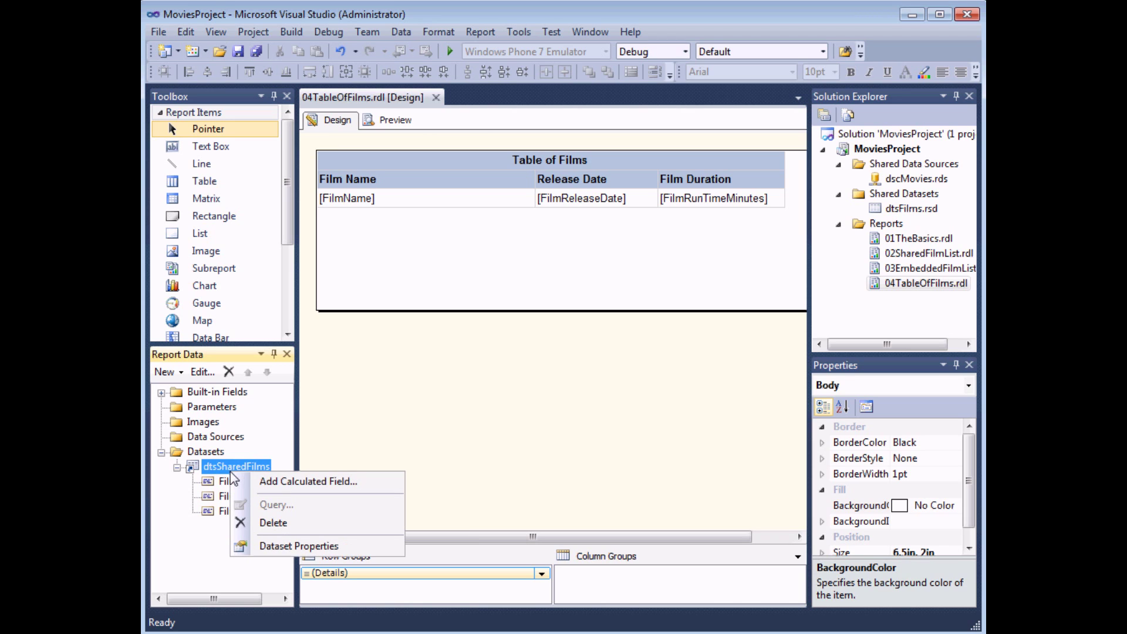
pyautogui.click(300, 546)
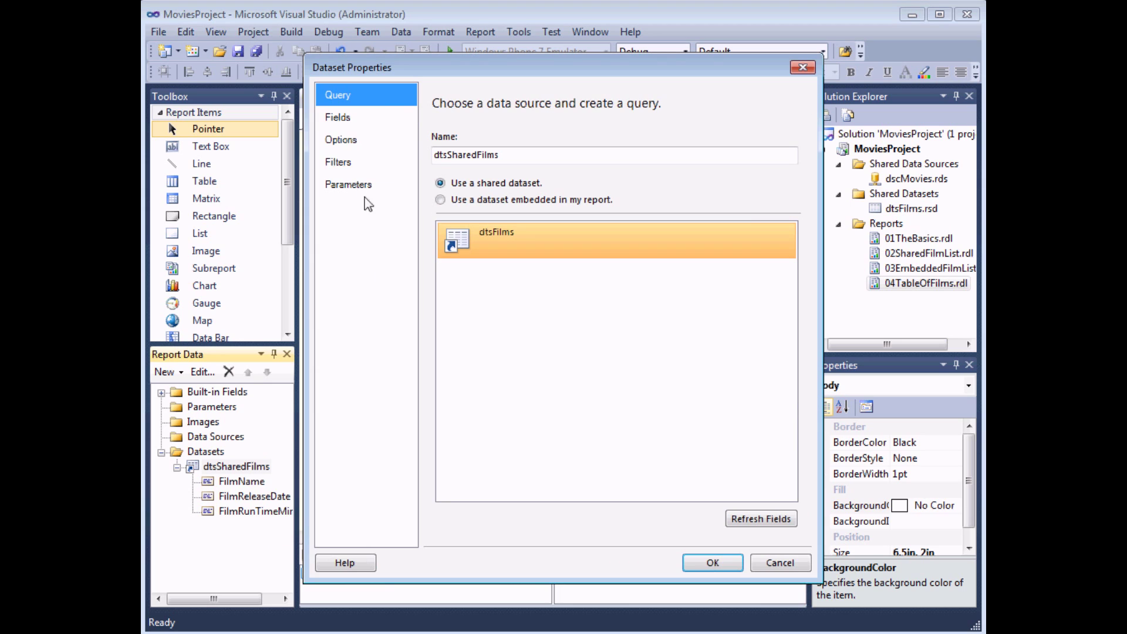
pyautogui.click(360, 168)
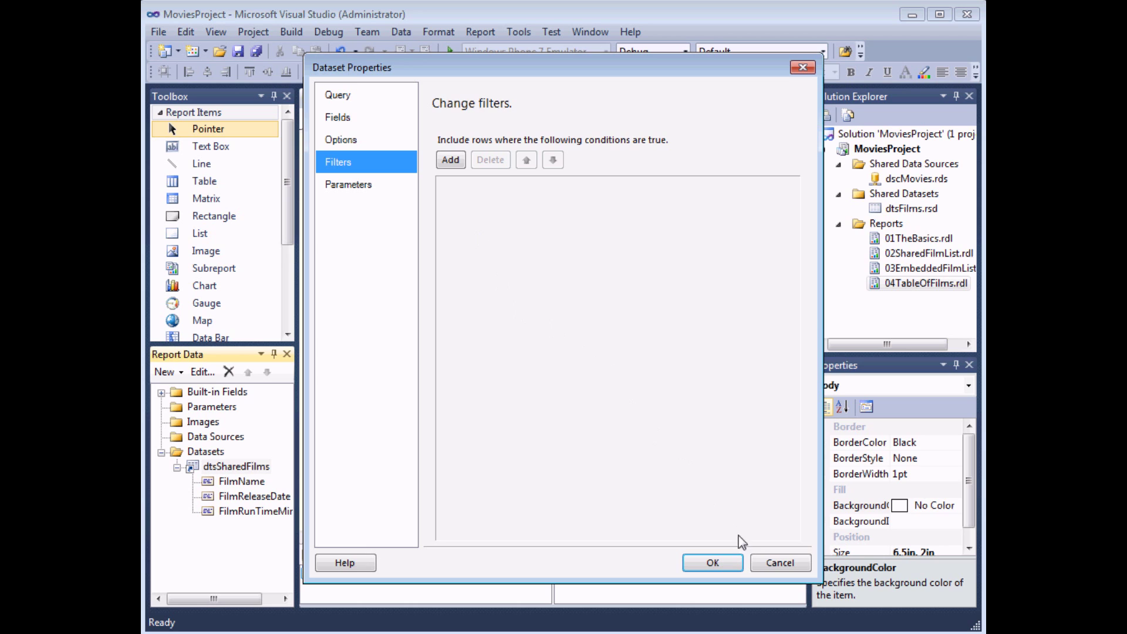
pyautogui.click(767, 565)
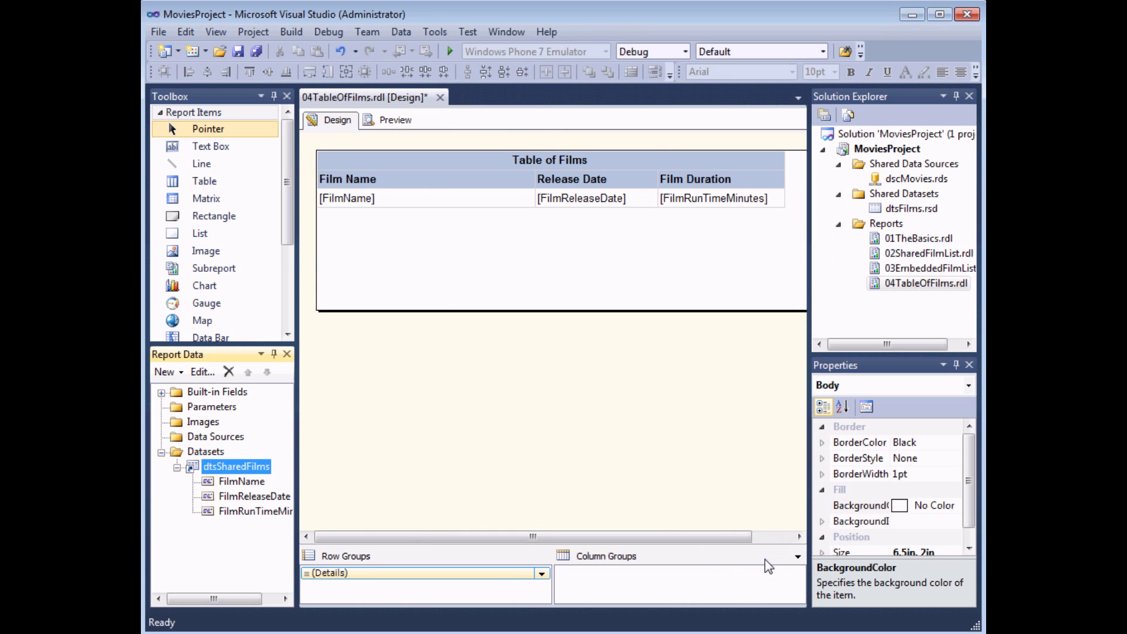
# Step: Add a filter on the FilmRunTimeMinutes field in the properties of the whole films table
pyautogui.moveTo(473, 206)
pyautogui.click(470, 200)
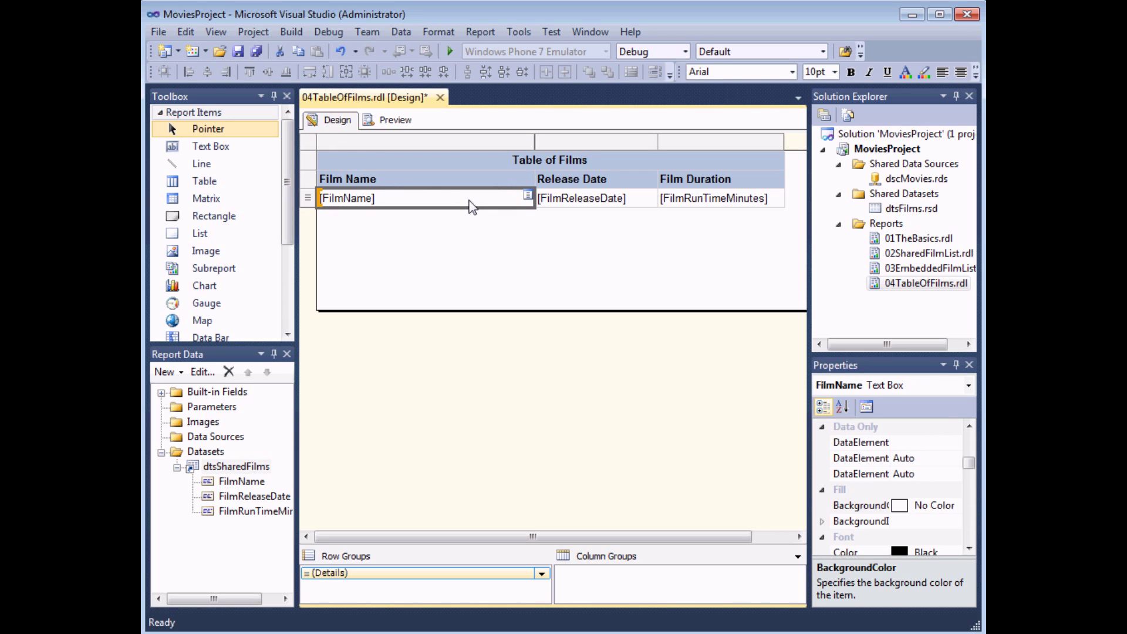
pyautogui.rightClick(309, 145)
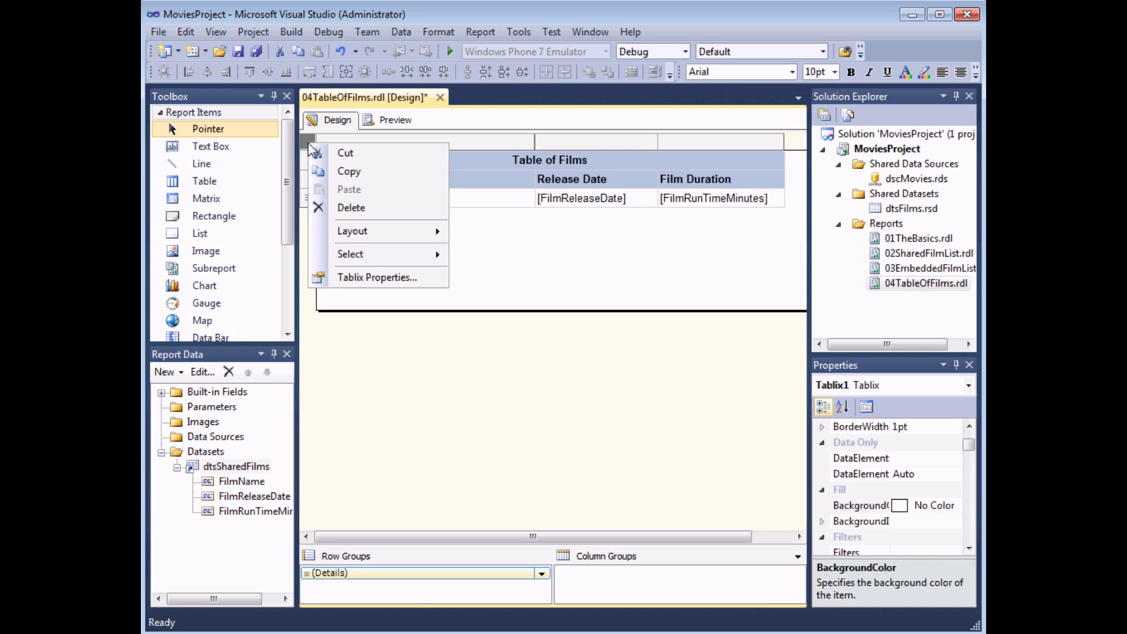
pyautogui.click(376, 278)
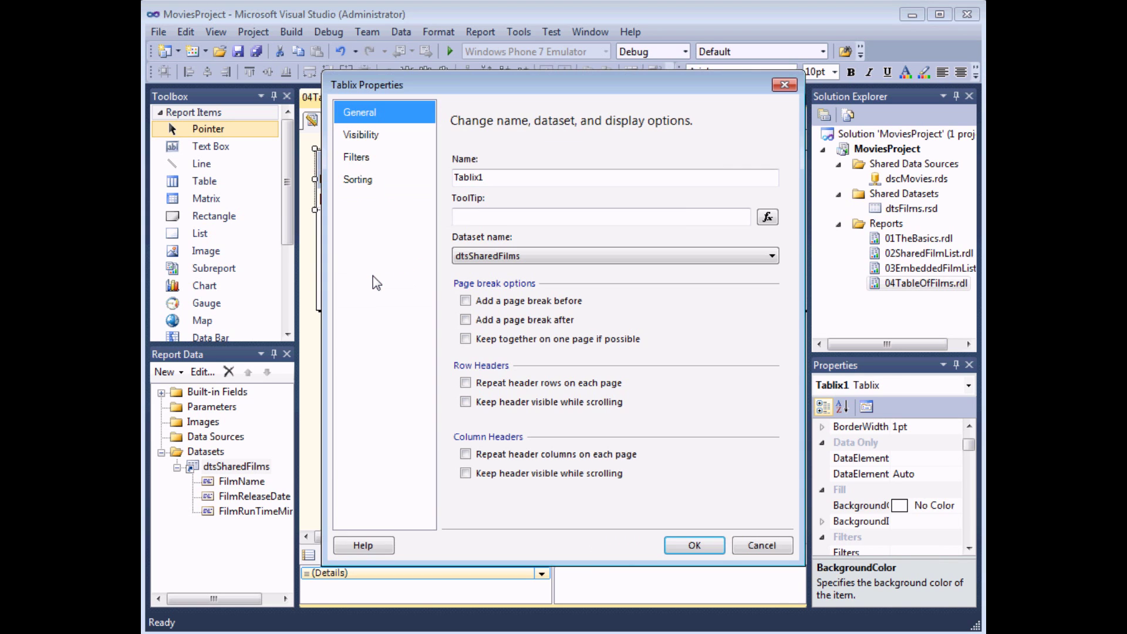
pyautogui.click(371, 157)
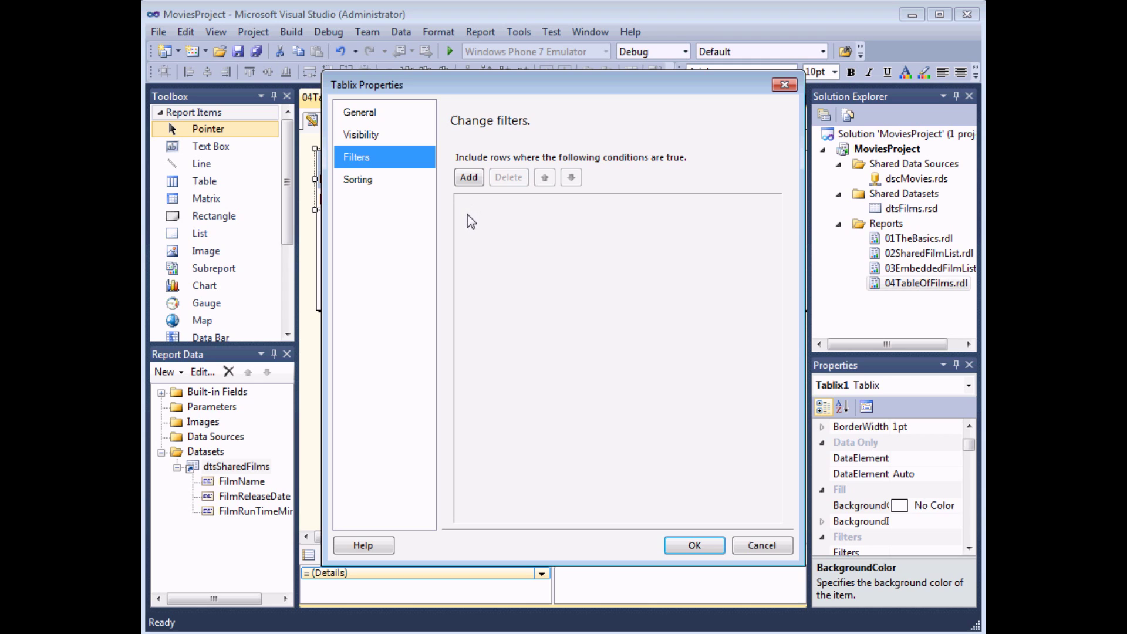
pyautogui.click(469, 179)
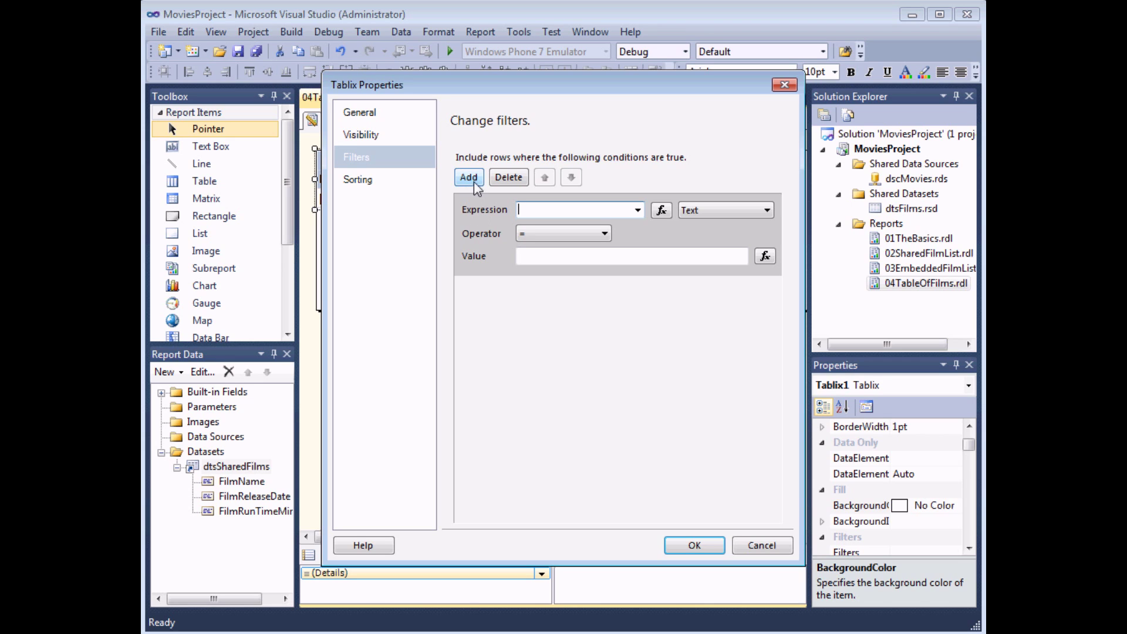
pyautogui.click(638, 212)
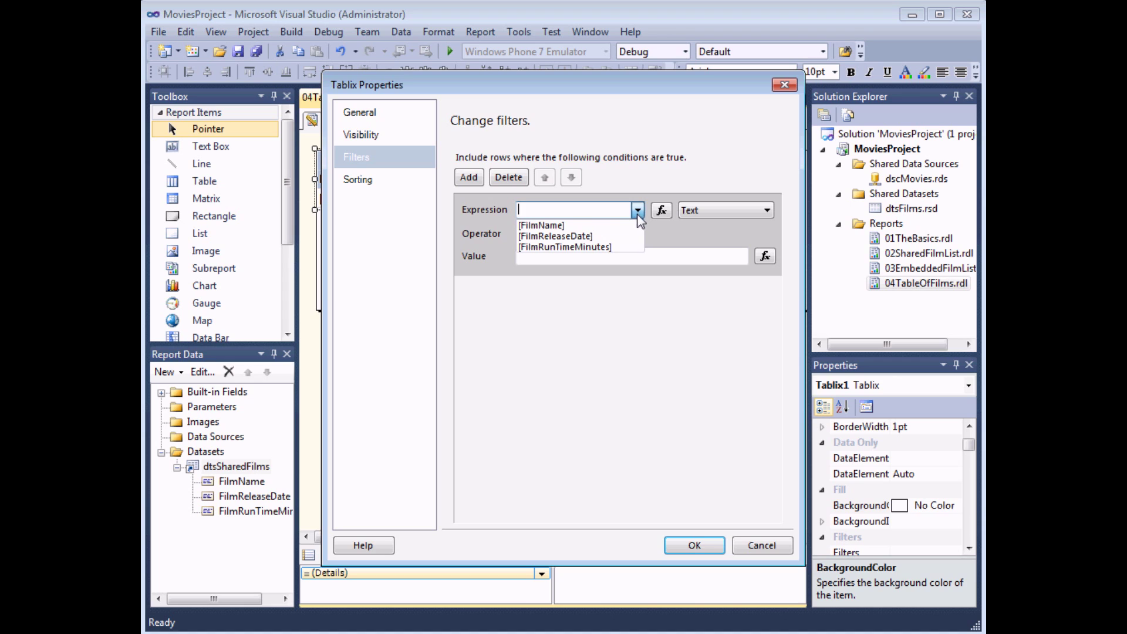
pyautogui.click(582, 247)
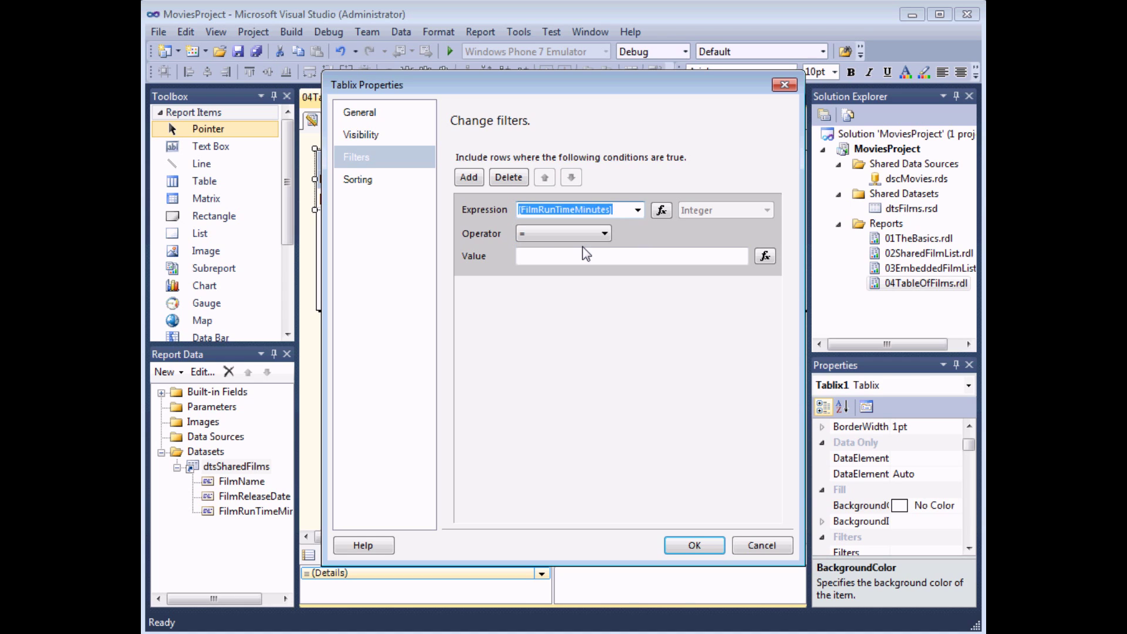
# Step: Set the running time filter's operator to >= with a value of 100 and apply the table properties
pyautogui.click(604, 234)
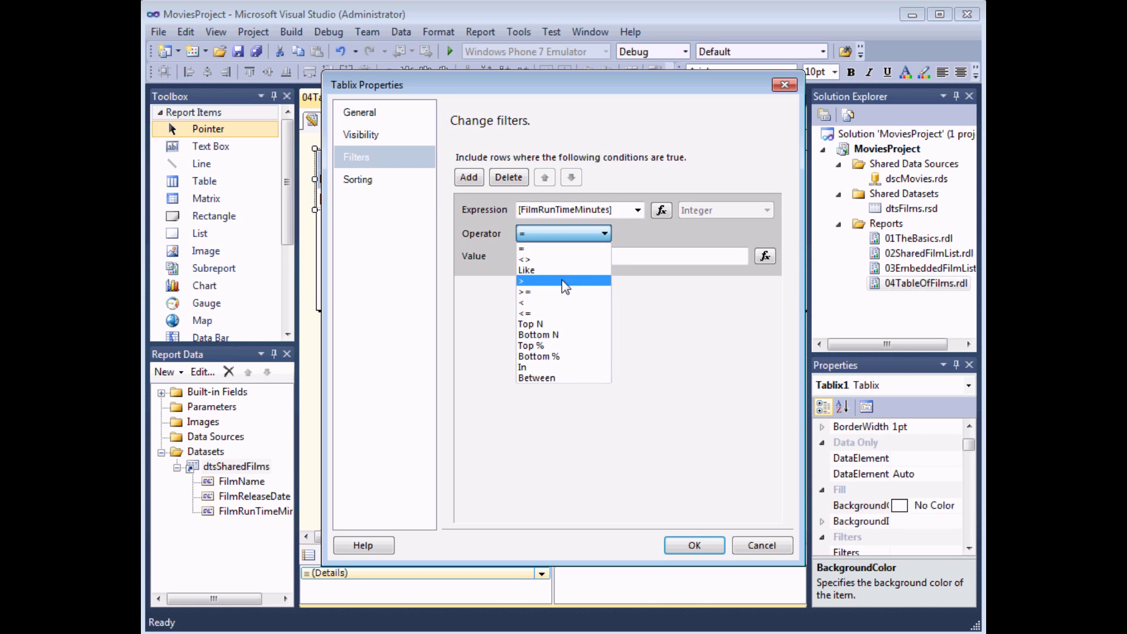
pyautogui.click(534, 293)
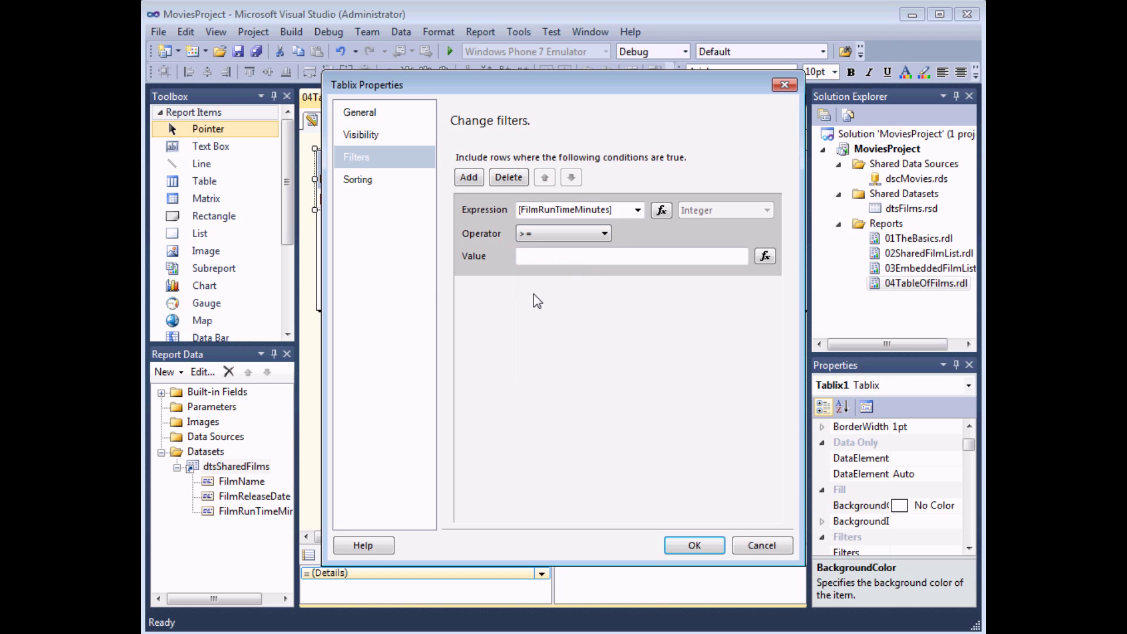
pyautogui.click(544, 257)
pyautogui.write('100')
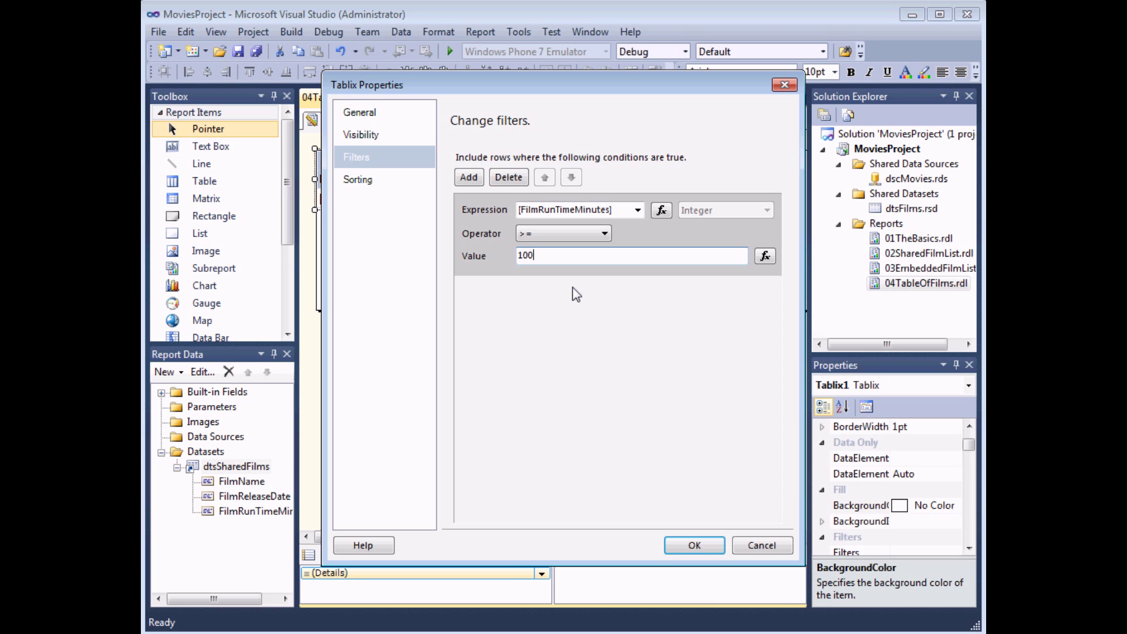
pyautogui.click(694, 544)
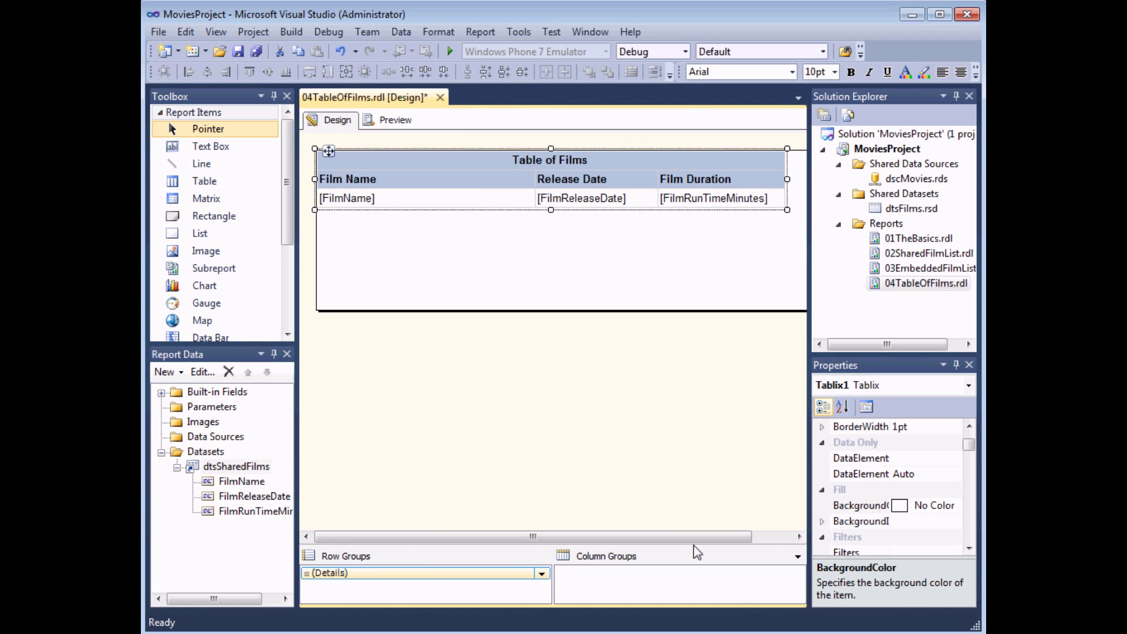
# Step: Preview the filtered report and sort it by Film Duration in ascending order to check the shortest films
pyautogui.click(391, 120)
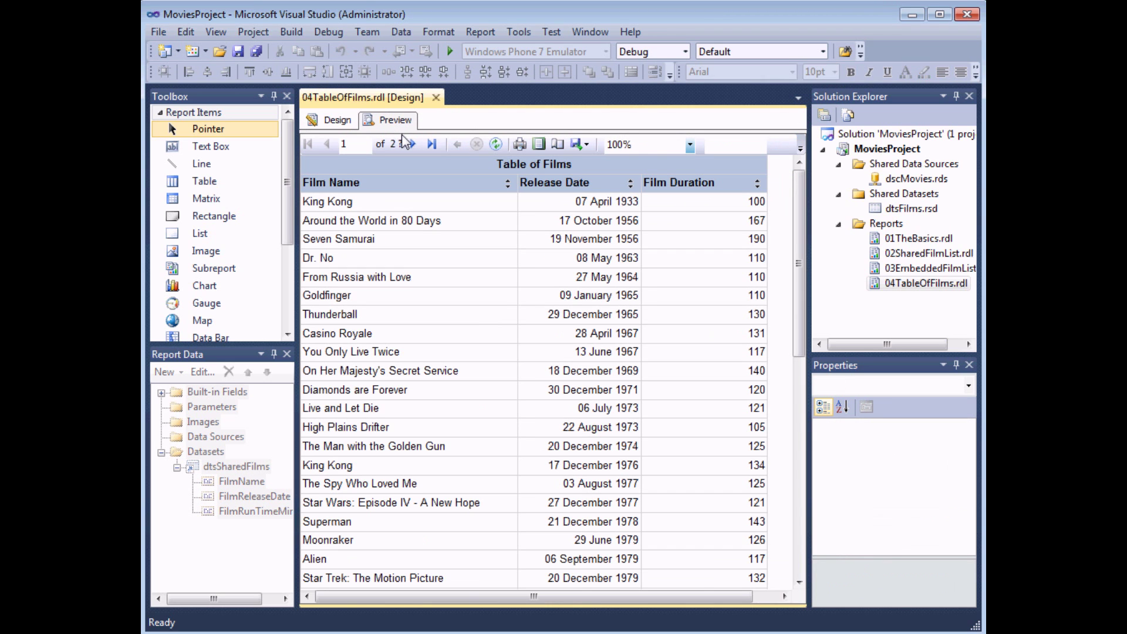
pyautogui.click(758, 185)
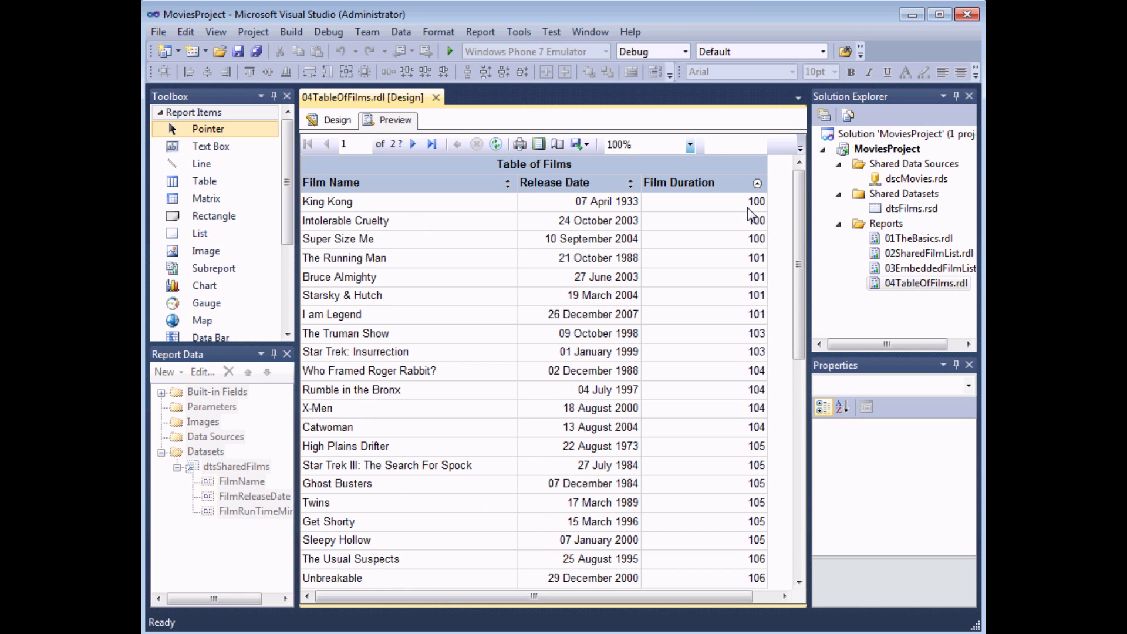
pyautogui.click(338, 121)
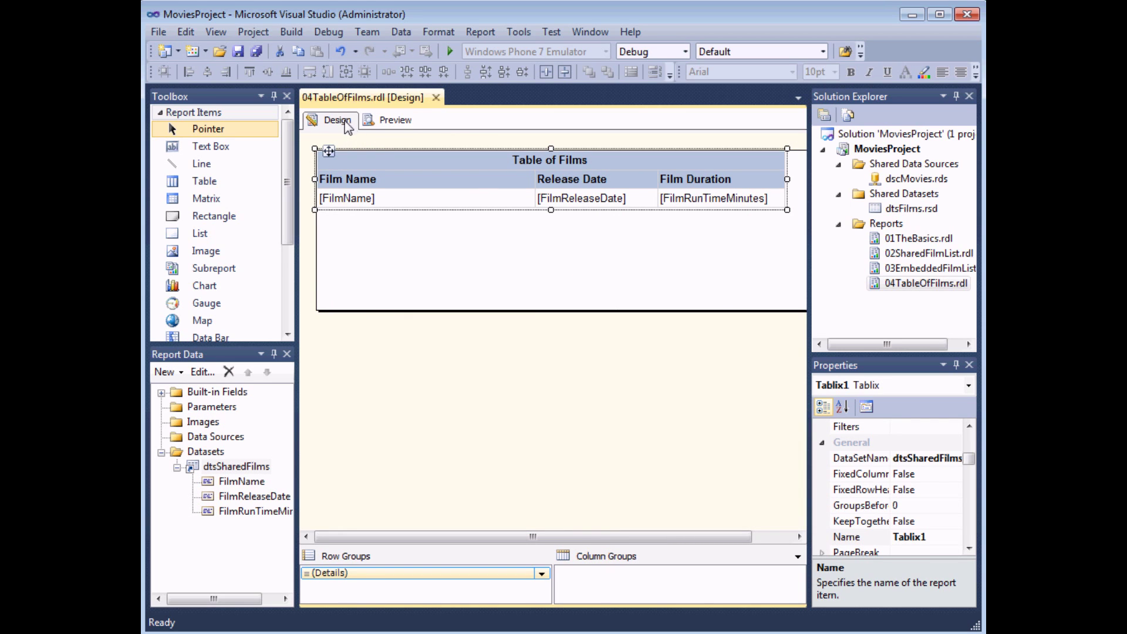
# Step: Add a second filter on the FilmReleaseDate field in the films table's properties
pyautogui.click(329, 158)
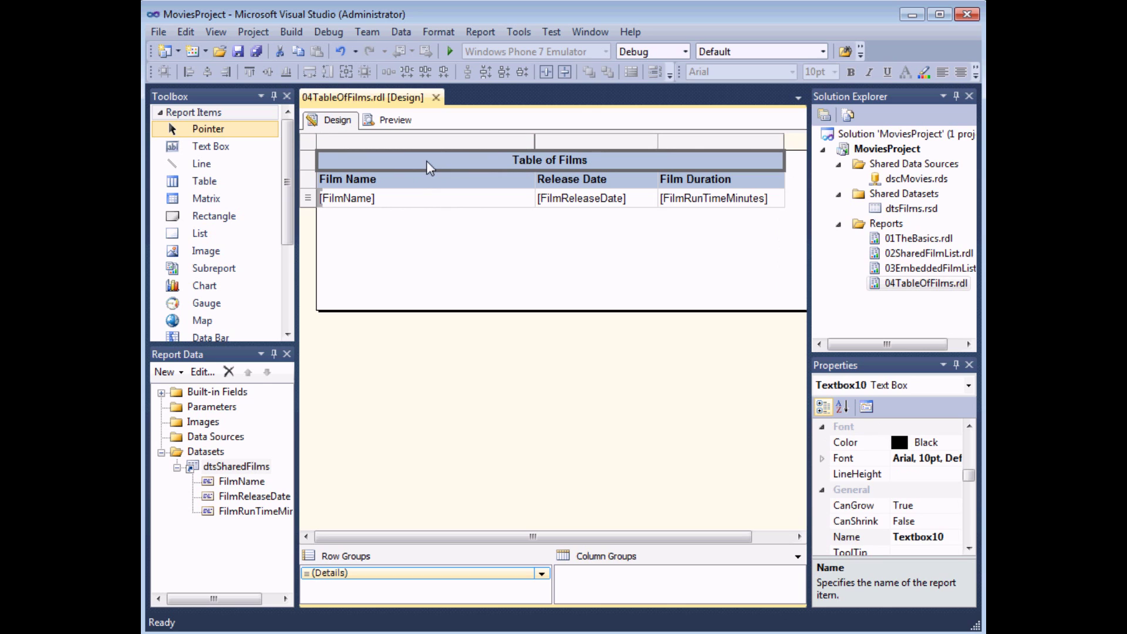
pyautogui.click(308, 147)
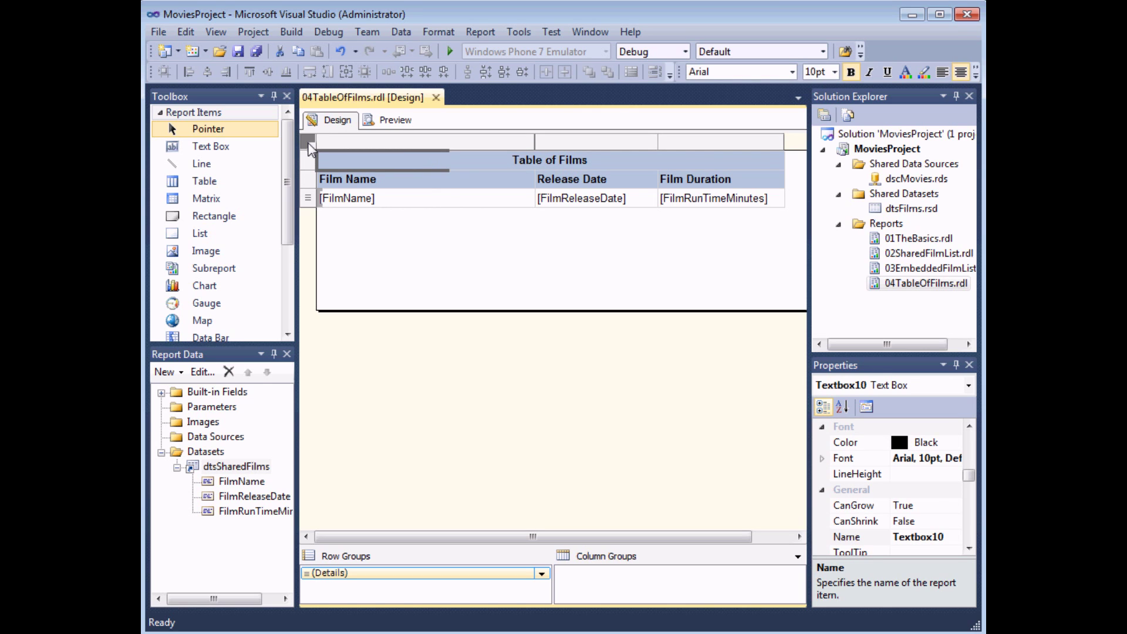
pyautogui.rightClick(309, 149)
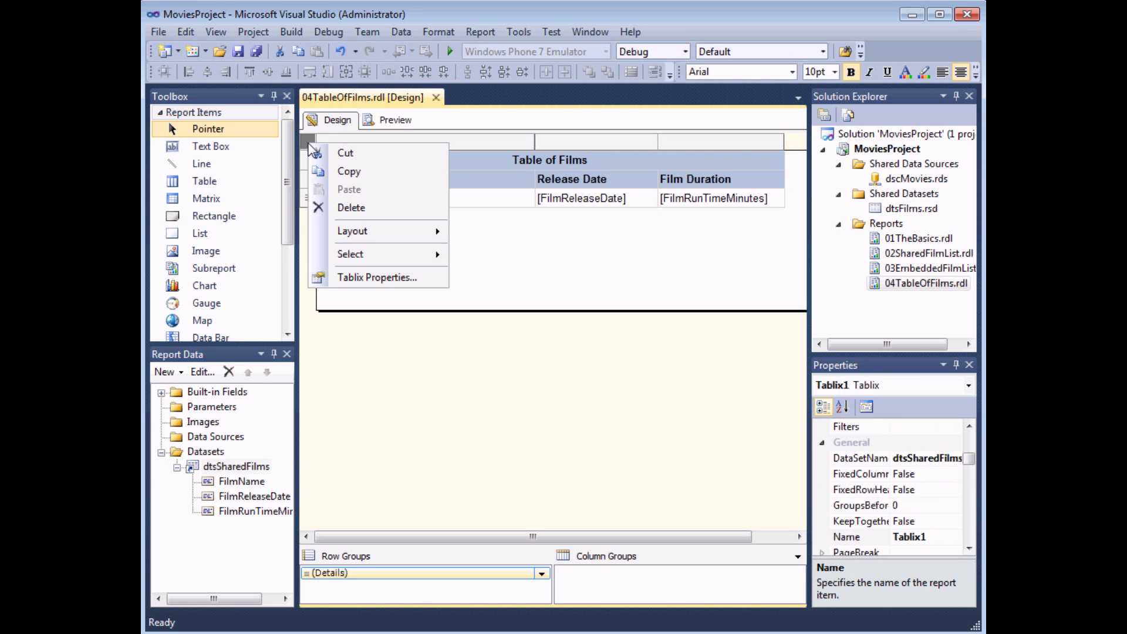
pyautogui.click(375, 278)
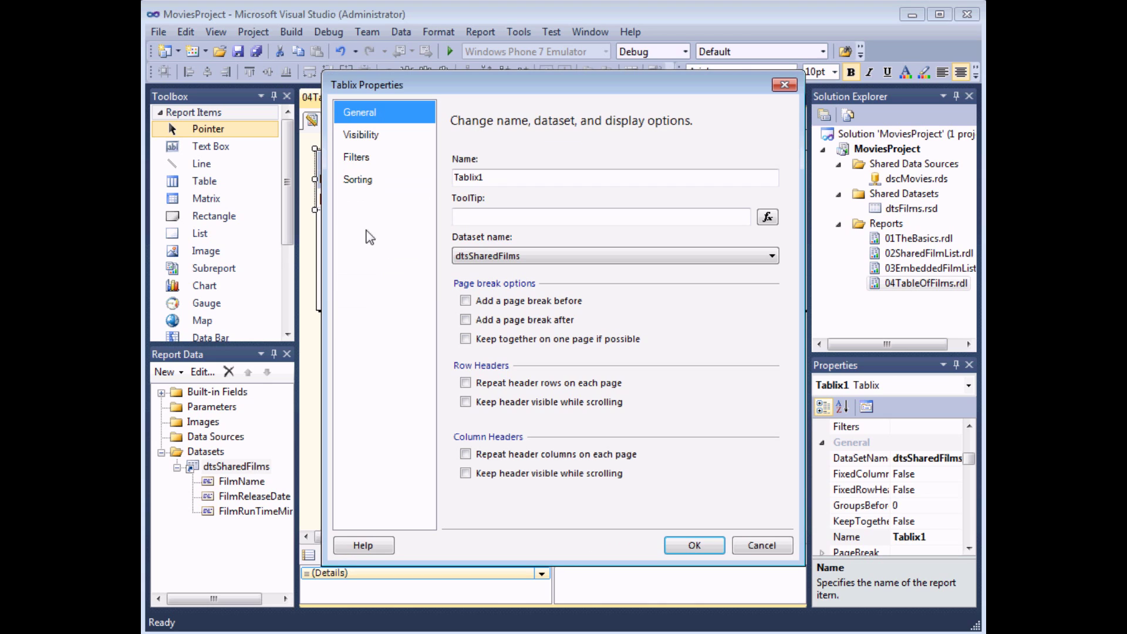
pyautogui.click(382, 156)
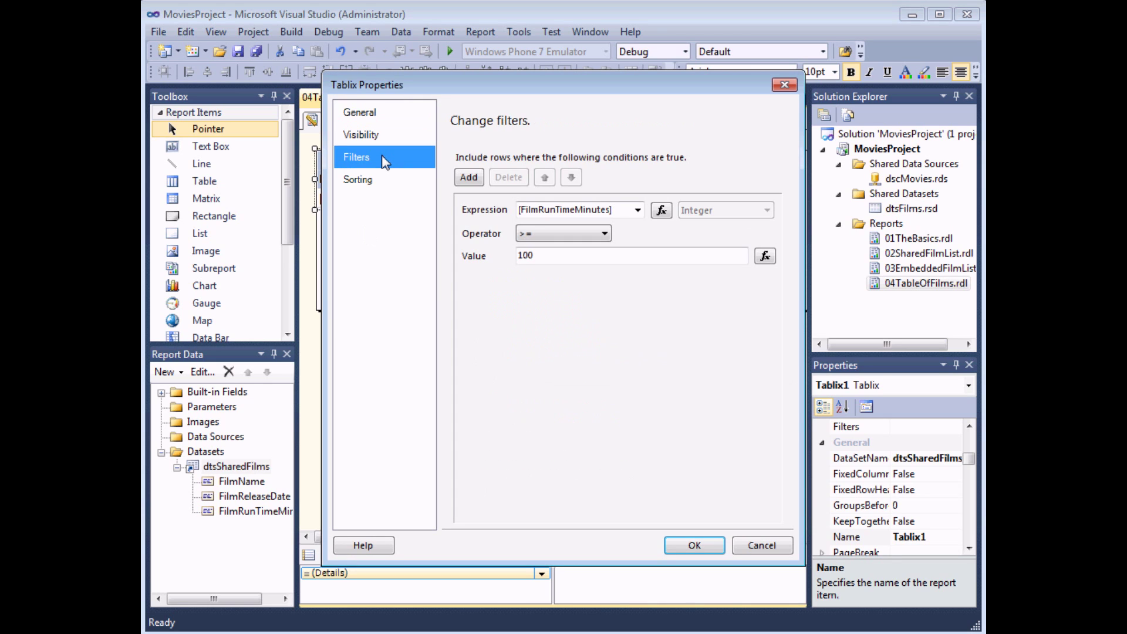
pyautogui.click(468, 178)
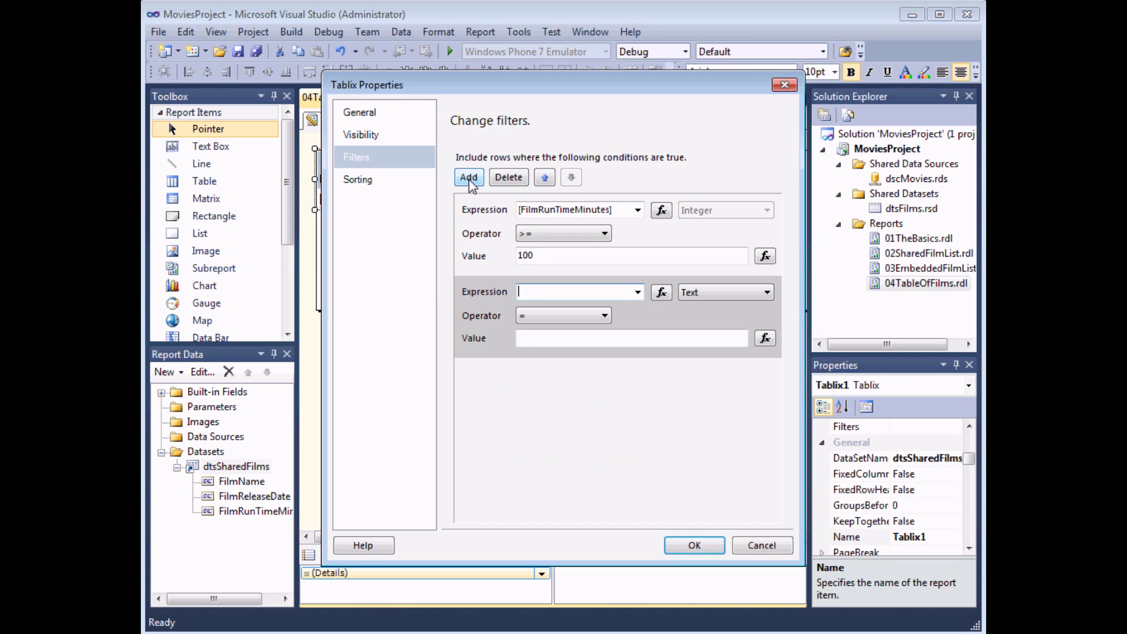
pyautogui.click(637, 292)
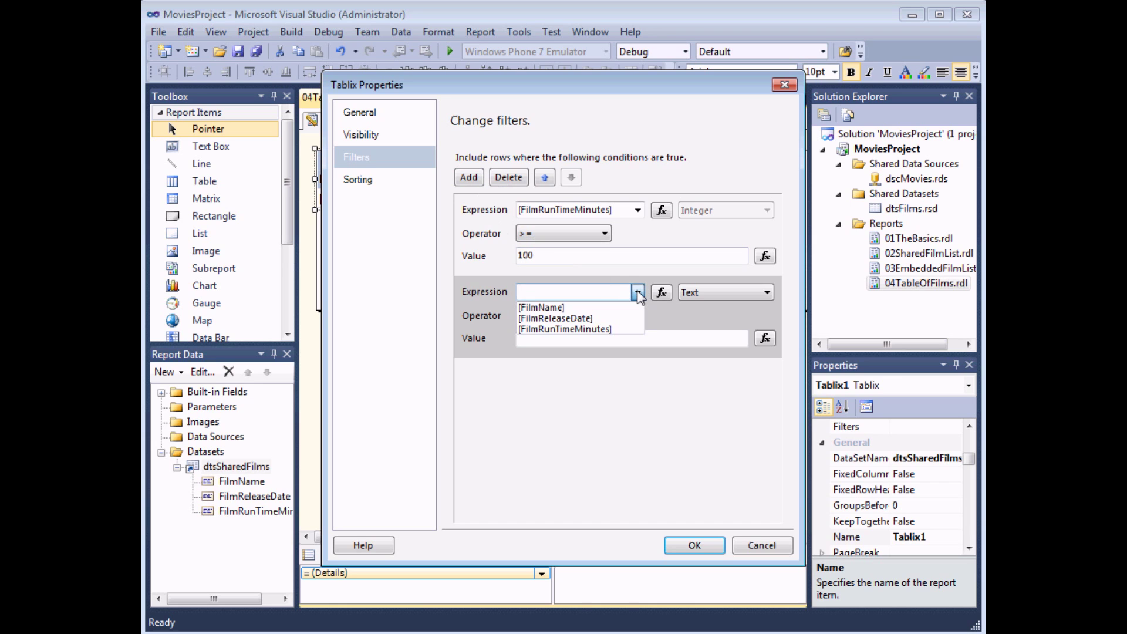
pyautogui.click(603, 320)
# Step: Set the release date filter to Between 1/1/2000 and 31/12/2000 and apply the table properties
pyautogui.click(604, 315)
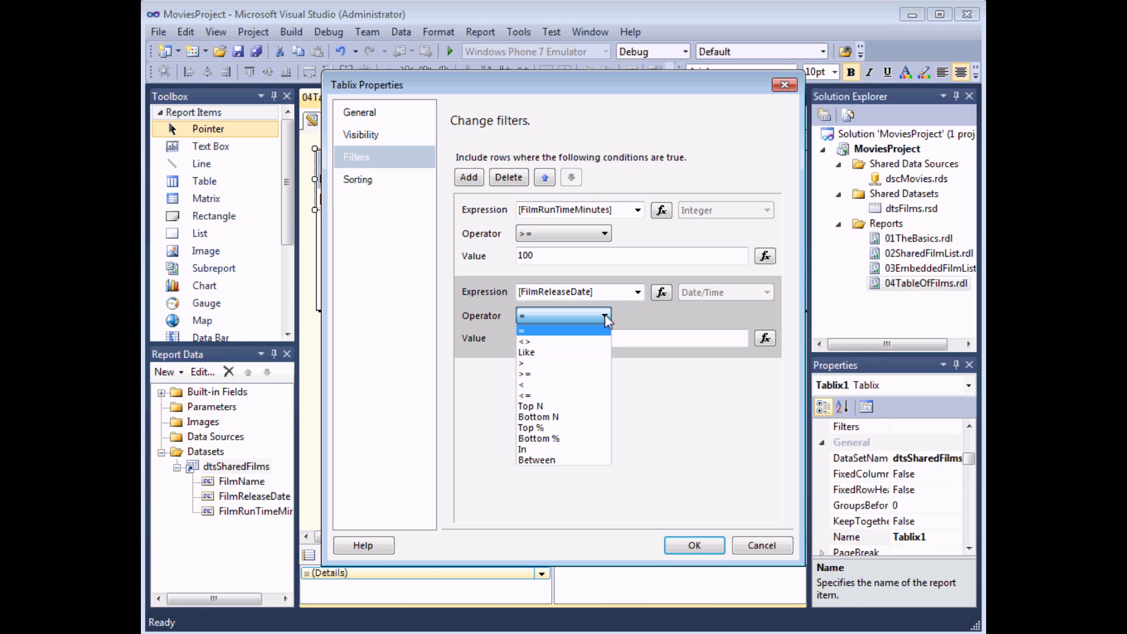
pyautogui.click(550, 460)
pyautogui.click(542, 340)
pyautogui.write('1/1/')
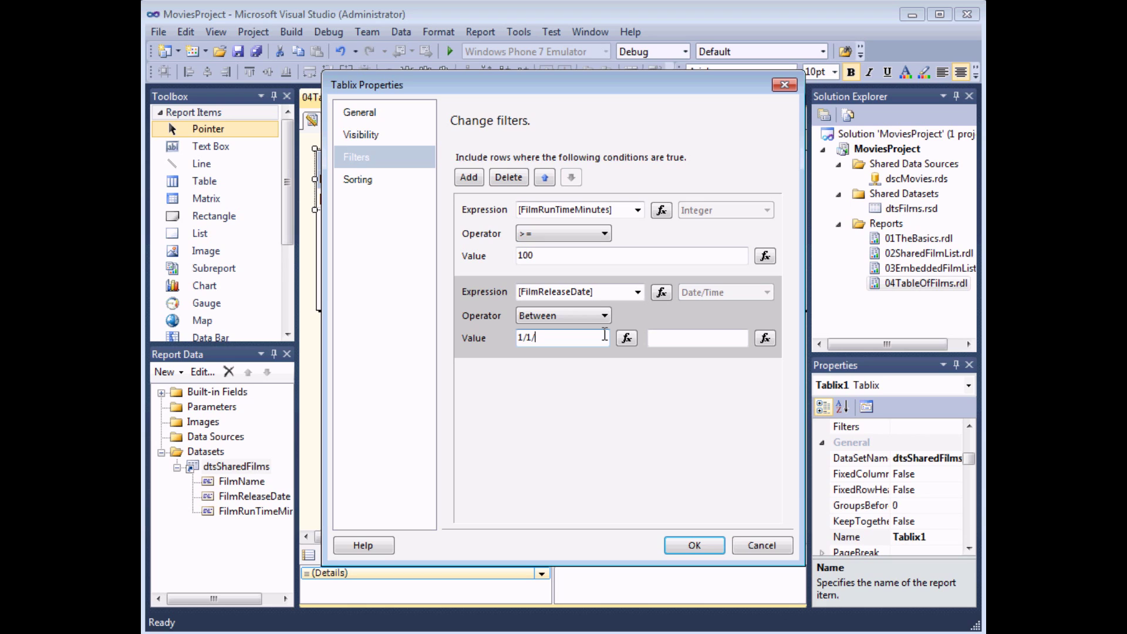
pyautogui.write('2000')
pyautogui.press('Tab')
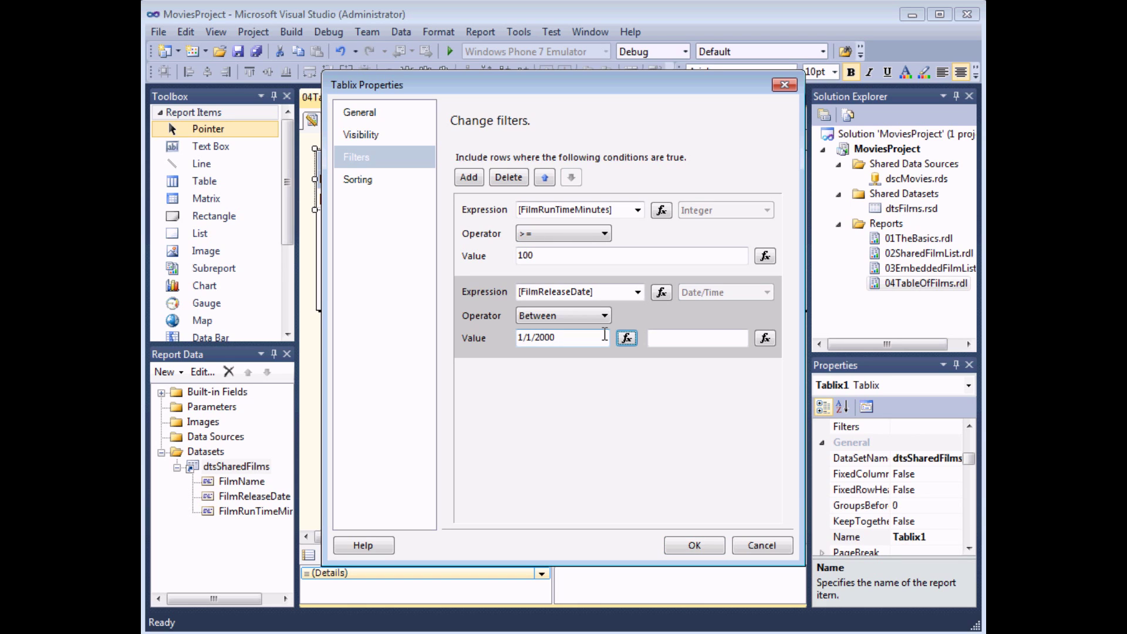
pyautogui.press('Tab')
pyautogui.write('31/12')
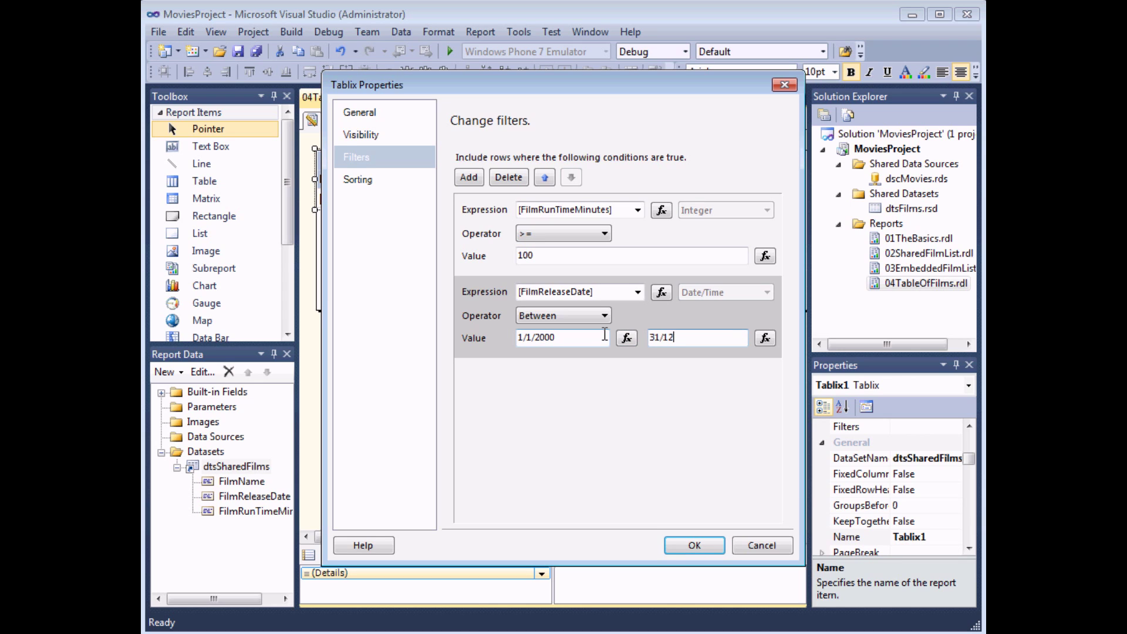
pyautogui.write('/2000')
pyautogui.click(692, 546)
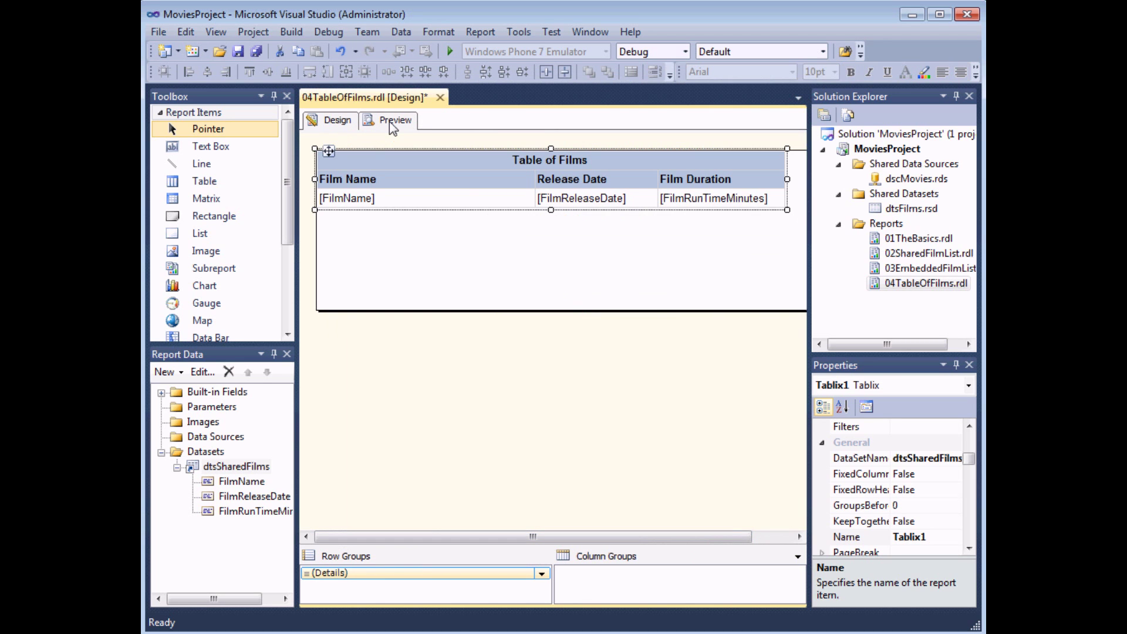
# Step: Preview the report to check the combined running time and release date filters
pyautogui.click(389, 122)
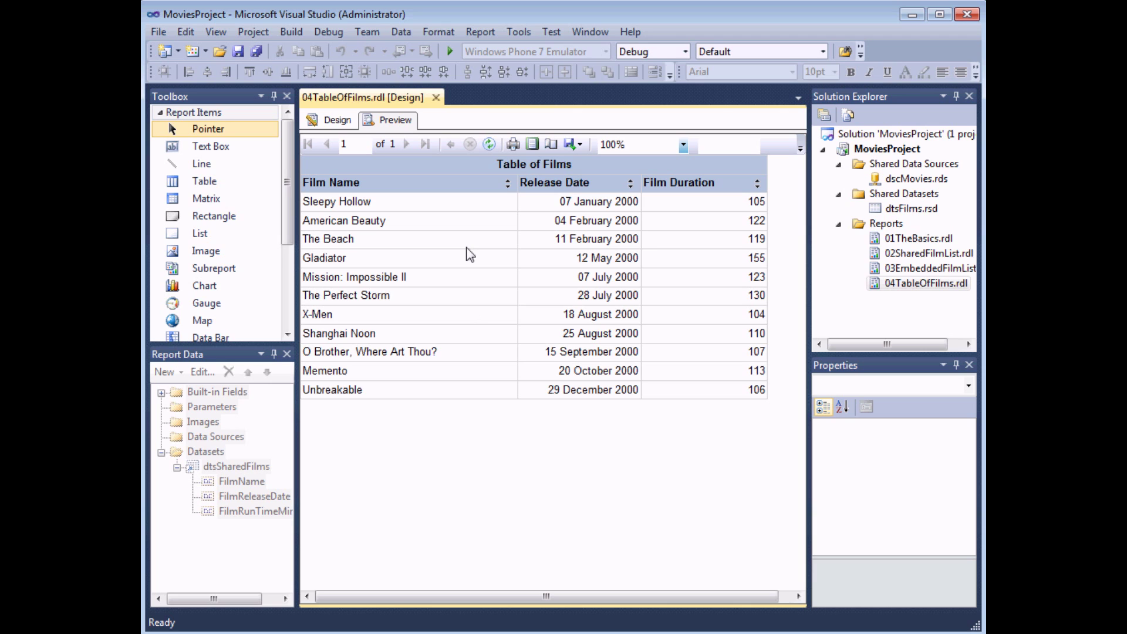
pyautogui.click(336, 121)
# Step: Delete both the FilmReleaseDate and FilmRunTimeMinutes filters from the films table and apply the table properties
pyautogui.click(427, 164)
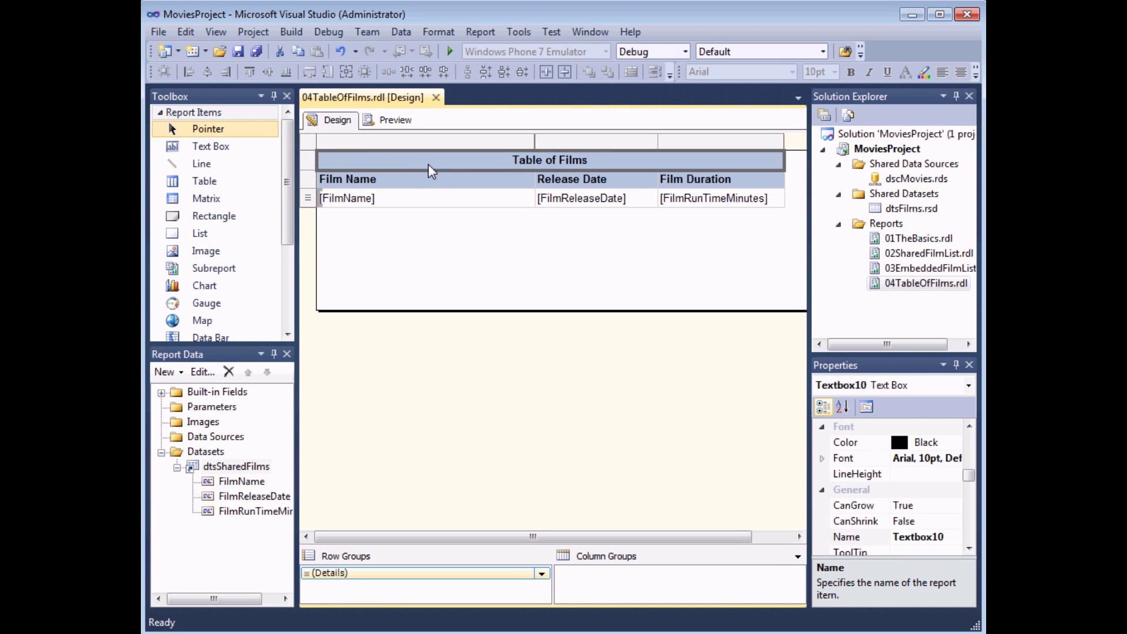
pyautogui.rightClick(312, 145)
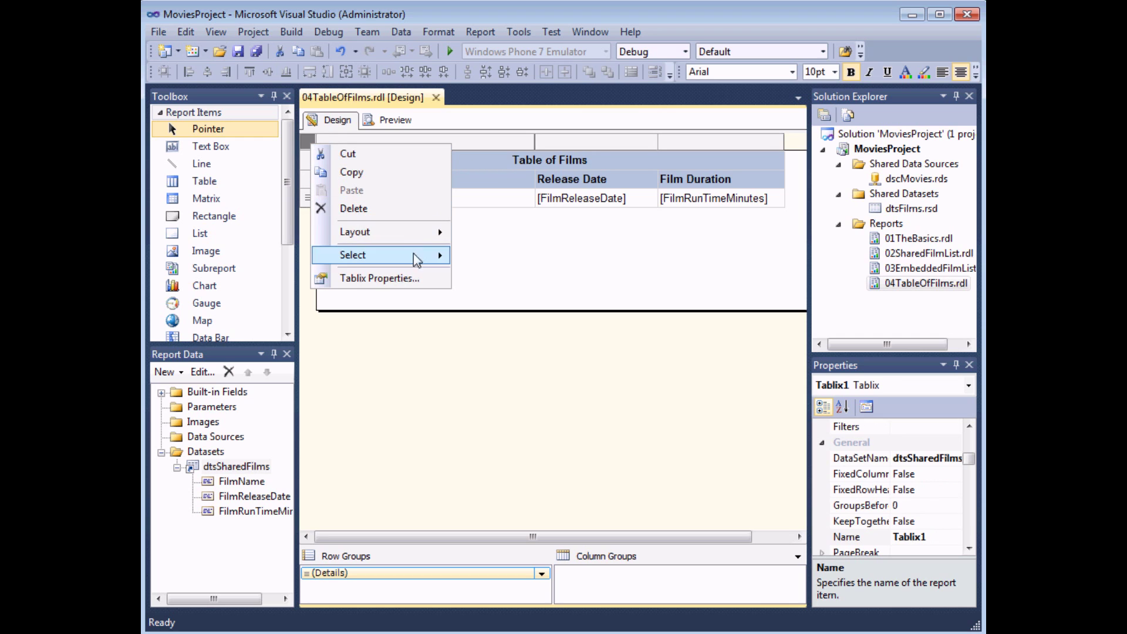
pyautogui.click(431, 286)
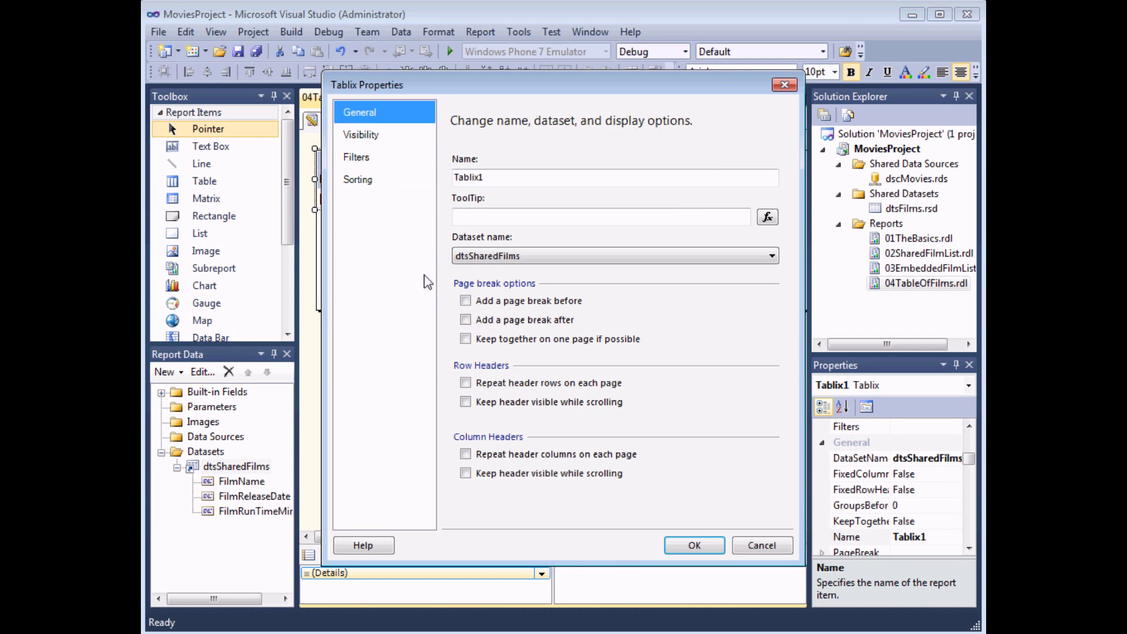
pyautogui.click(385, 162)
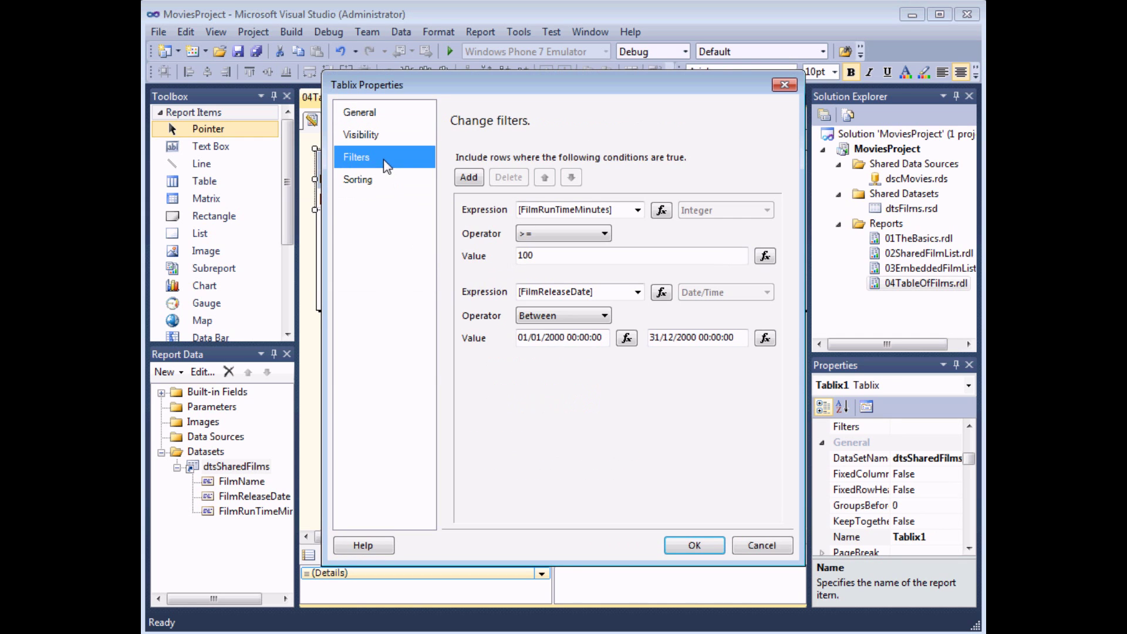
pyautogui.click(482, 325)
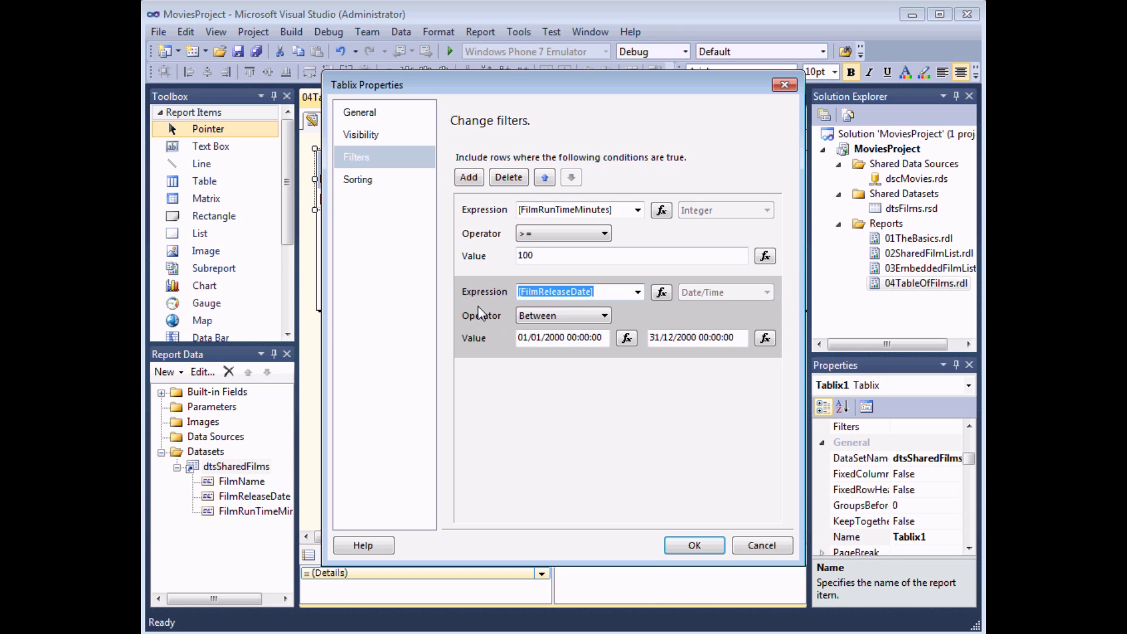
pyautogui.click(507, 178)
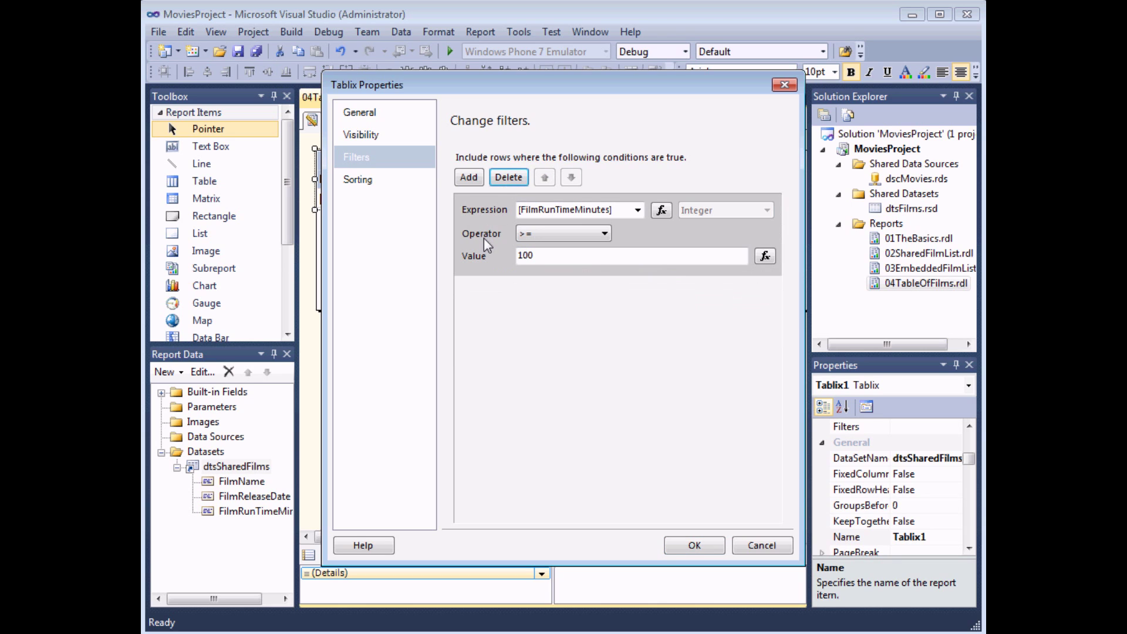
pyautogui.click(506, 182)
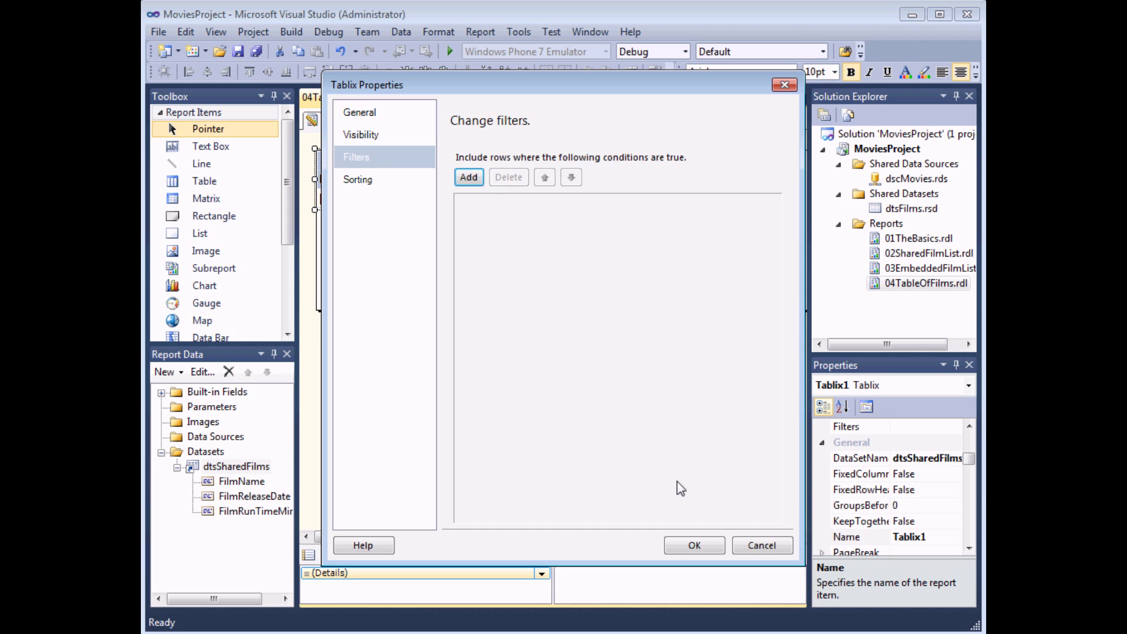
pyautogui.click(694, 544)
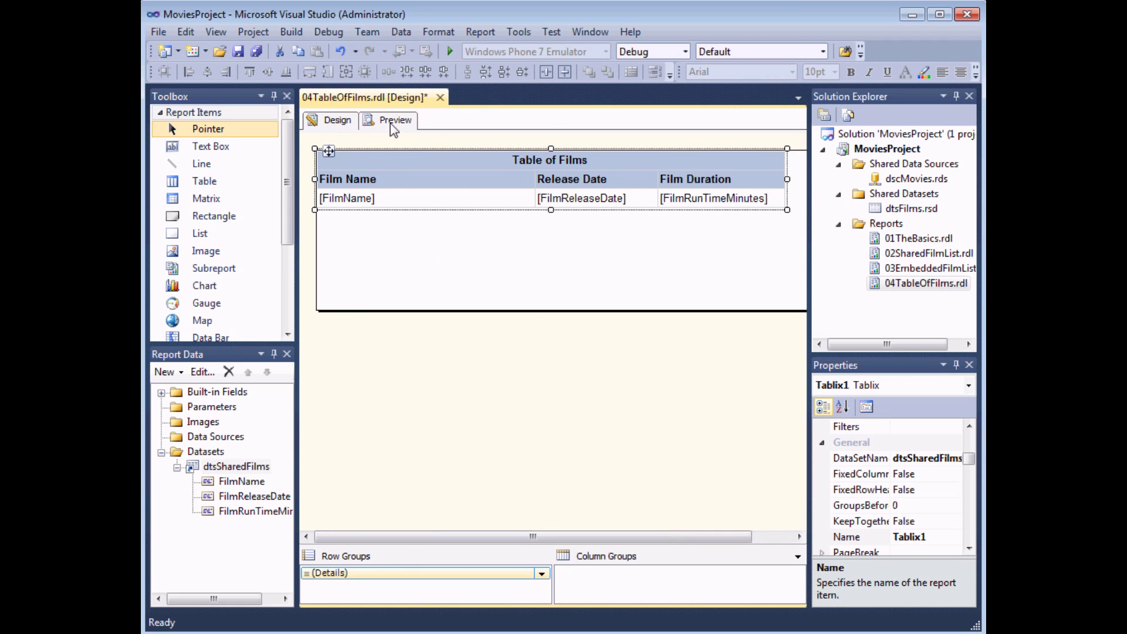
# Step: Preview the unfiltered report and page through to page 4 to check the column headers, then return to page 1
pyautogui.click(392, 121)
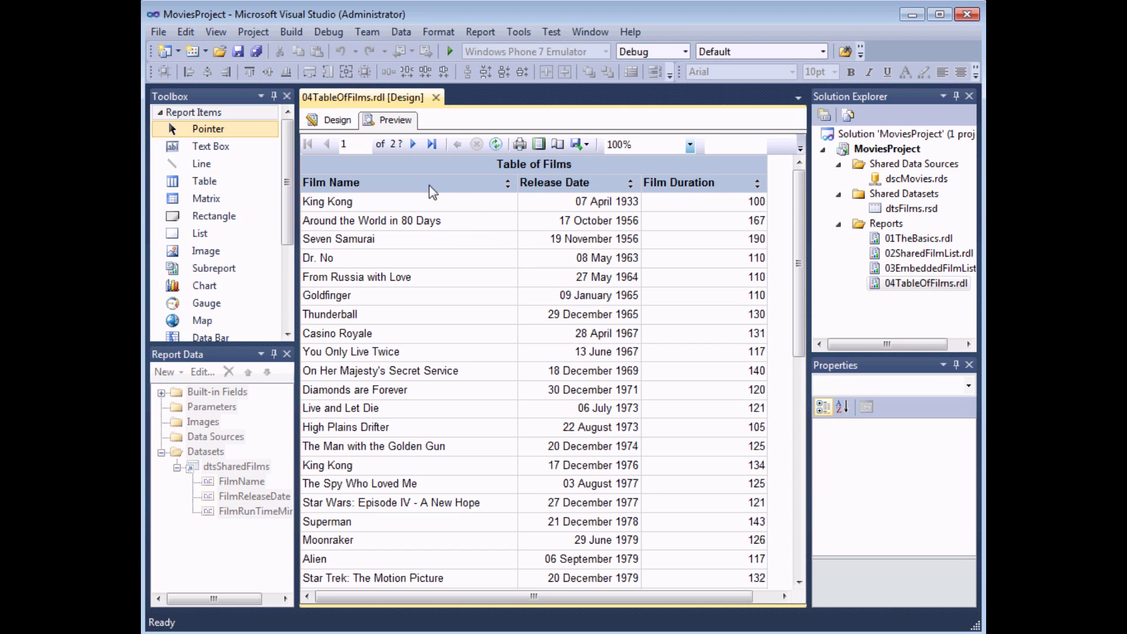
pyautogui.click(413, 145)
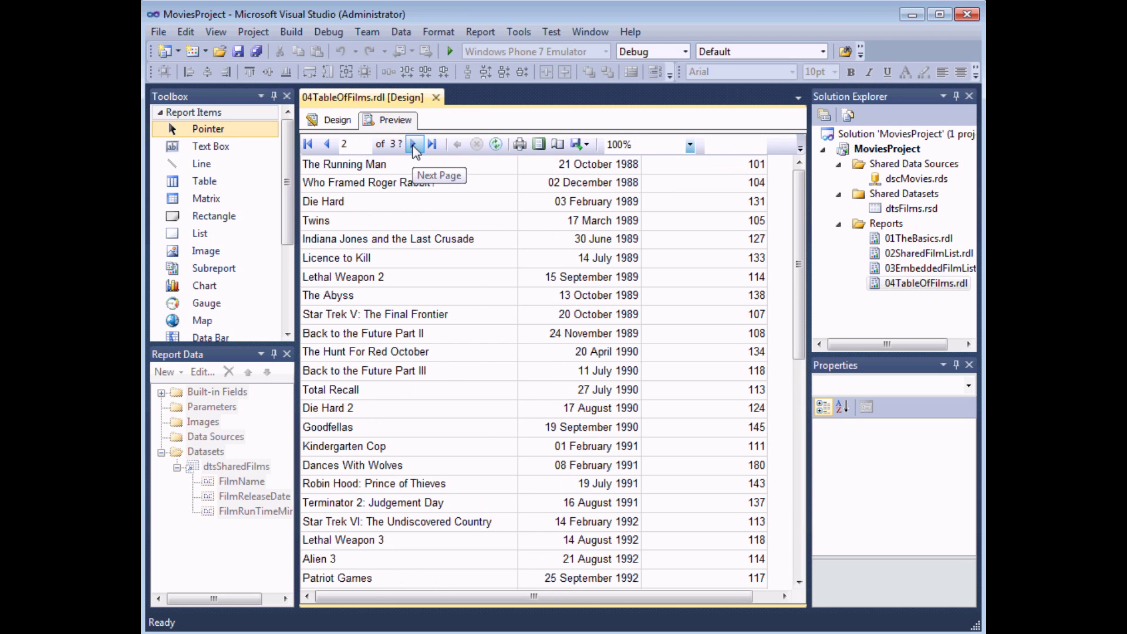
pyautogui.click(415, 147)
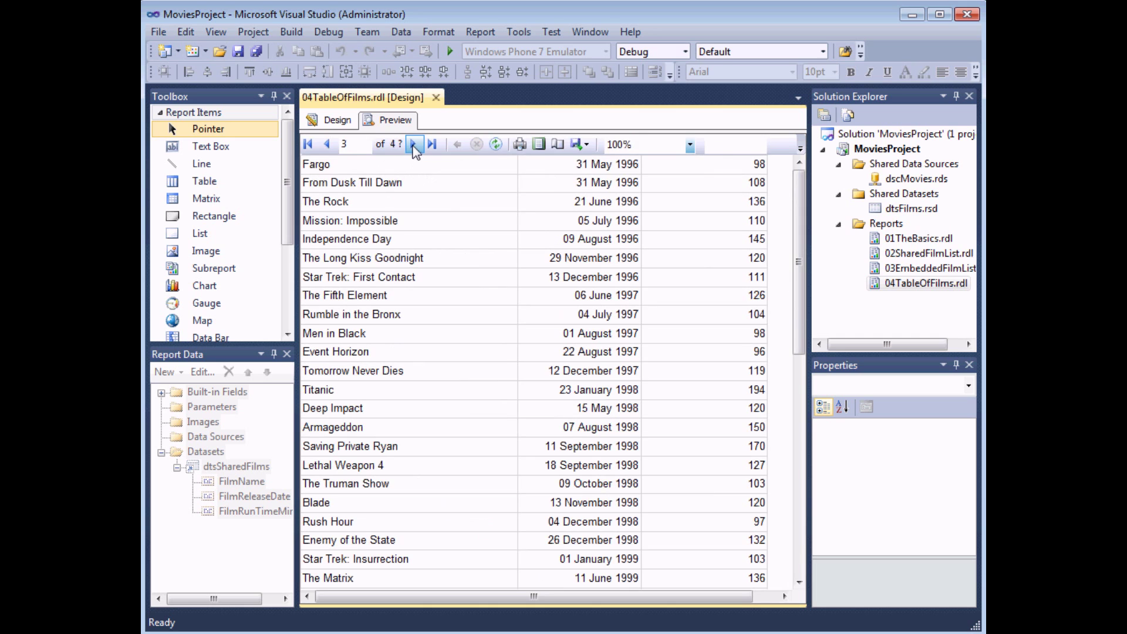
pyautogui.click(414, 146)
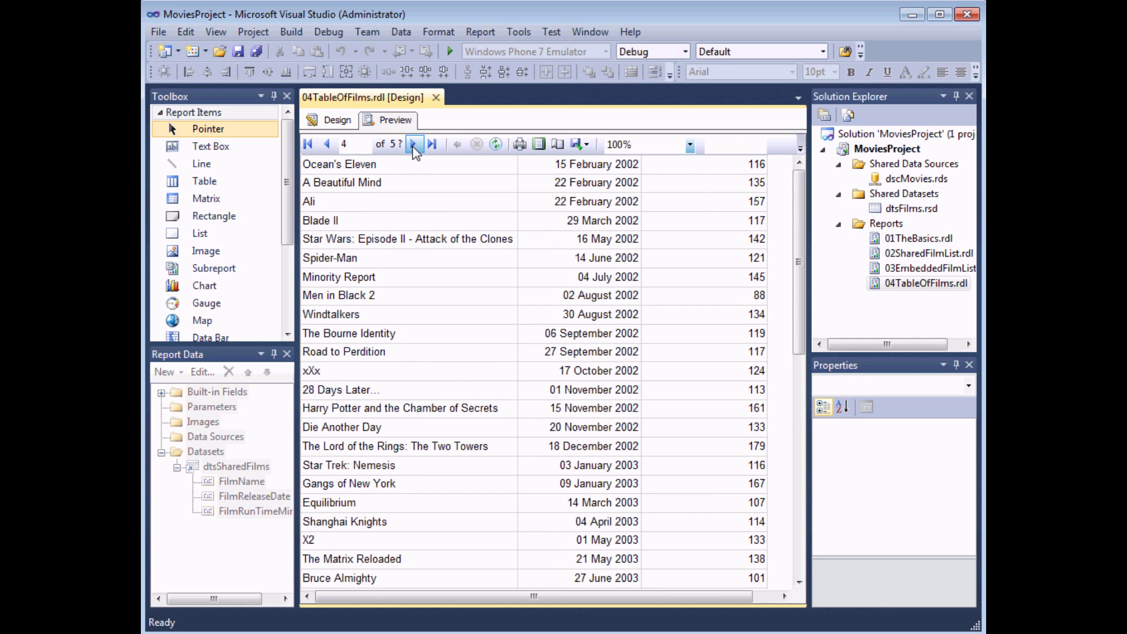
pyautogui.click(308, 145)
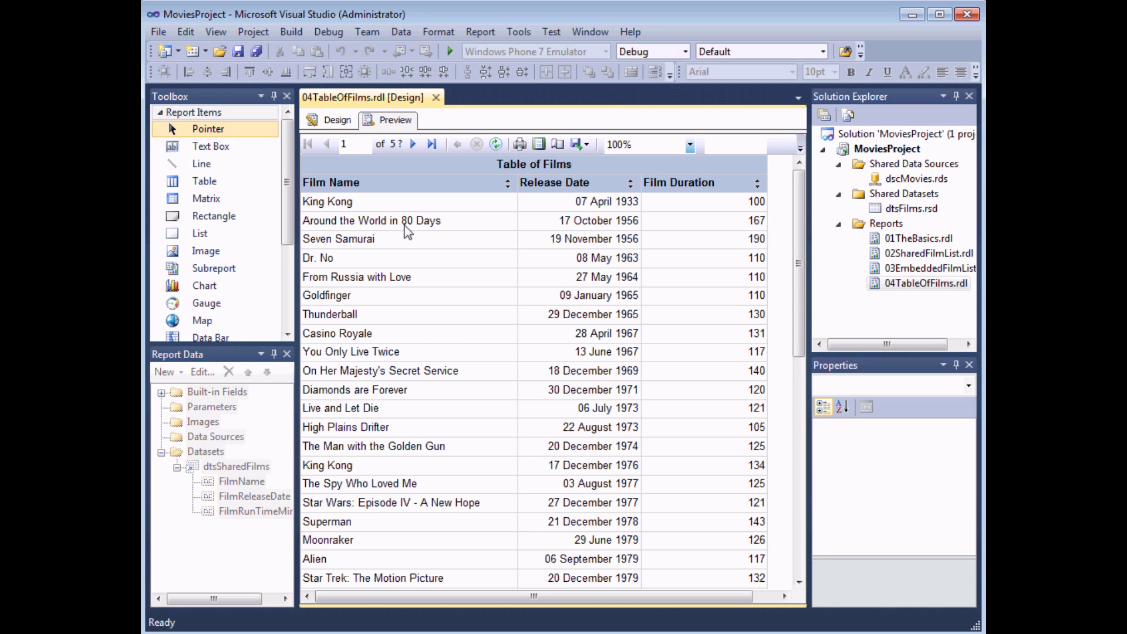
# Step: Enable Repeat header rows on each page in the films table's properties and apply it
pyautogui.click(332, 123)
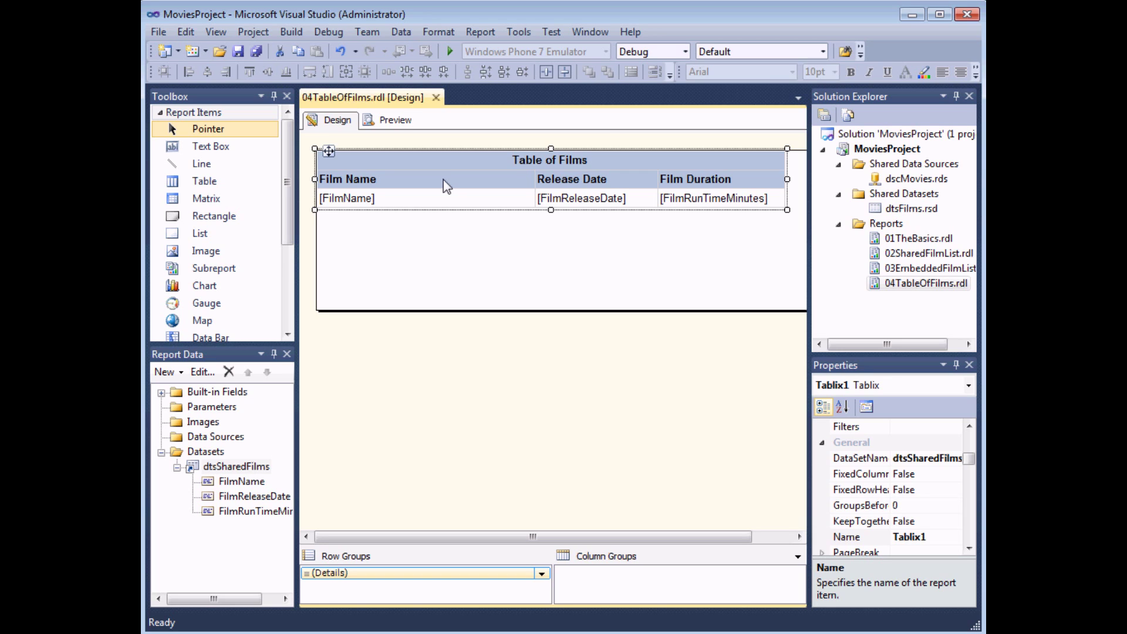
pyautogui.click(440, 179)
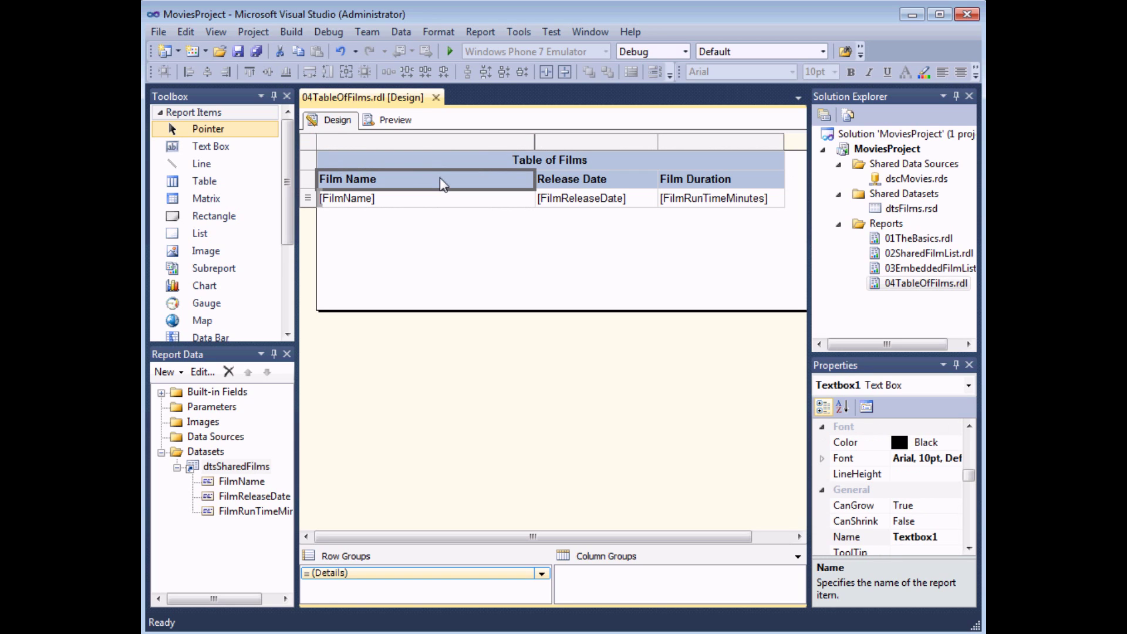
pyautogui.rightClick(309, 144)
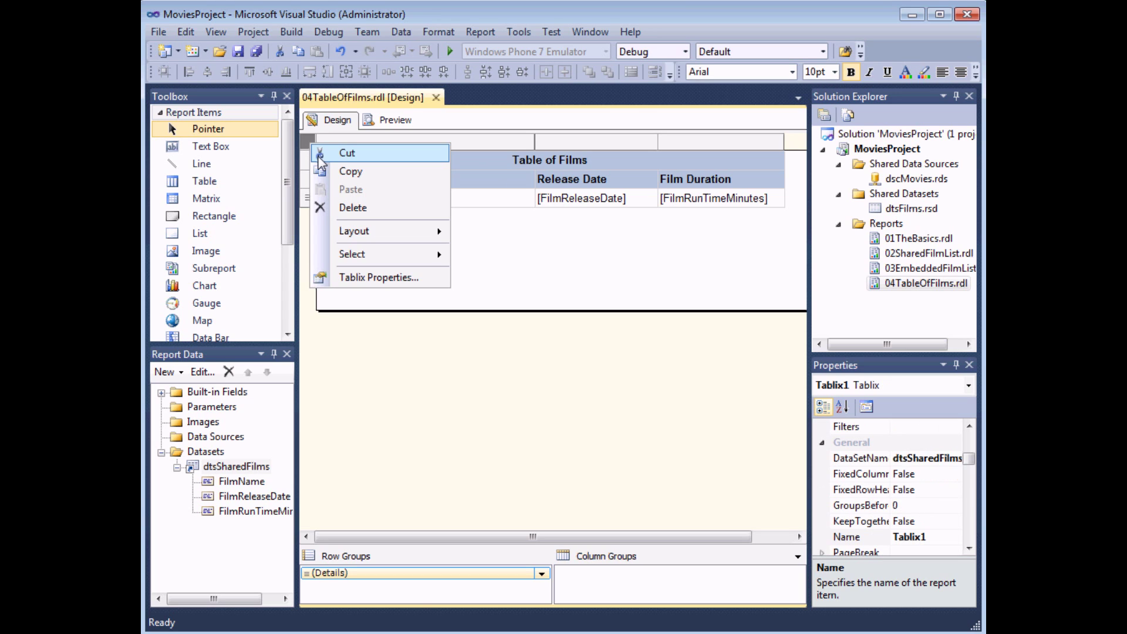
pyautogui.click(435, 283)
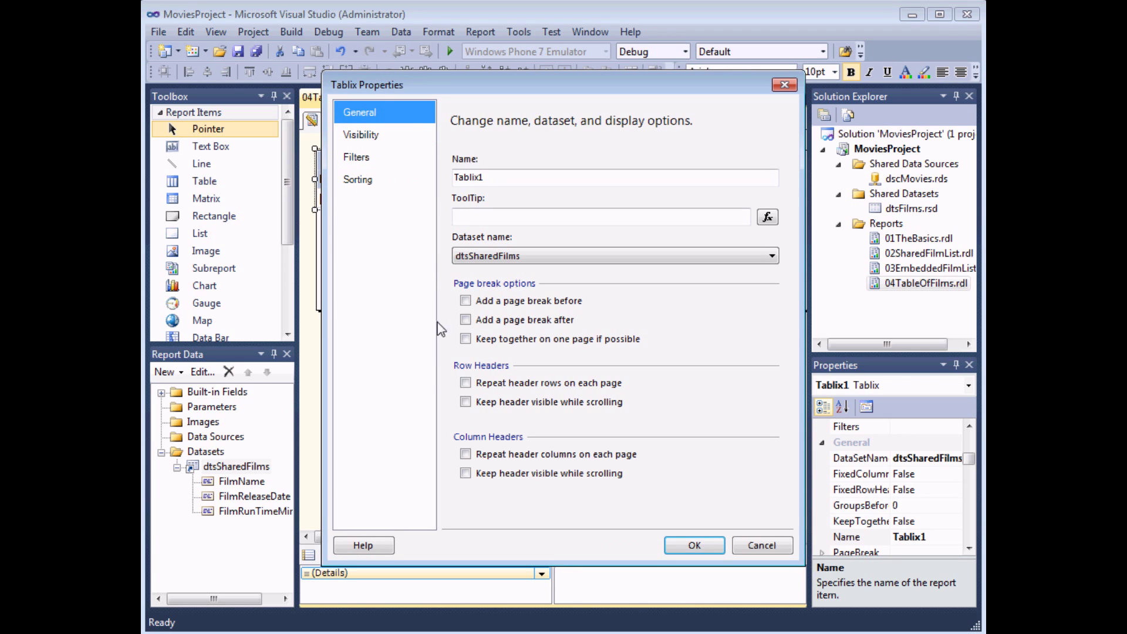
pyautogui.click(465, 384)
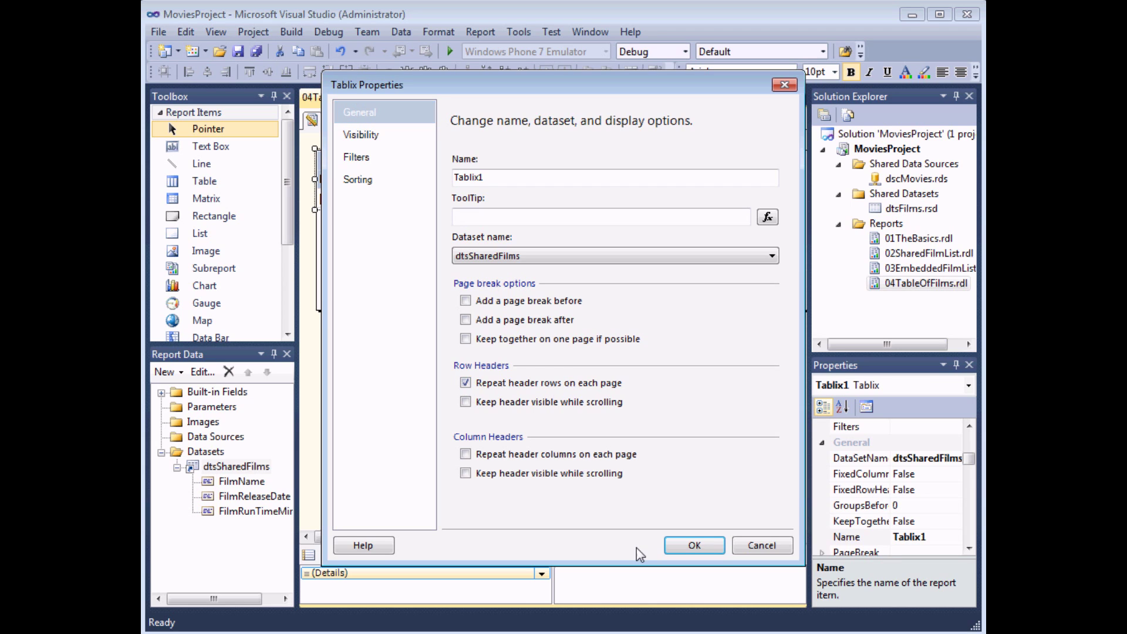
pyautogui.click(695, 546)
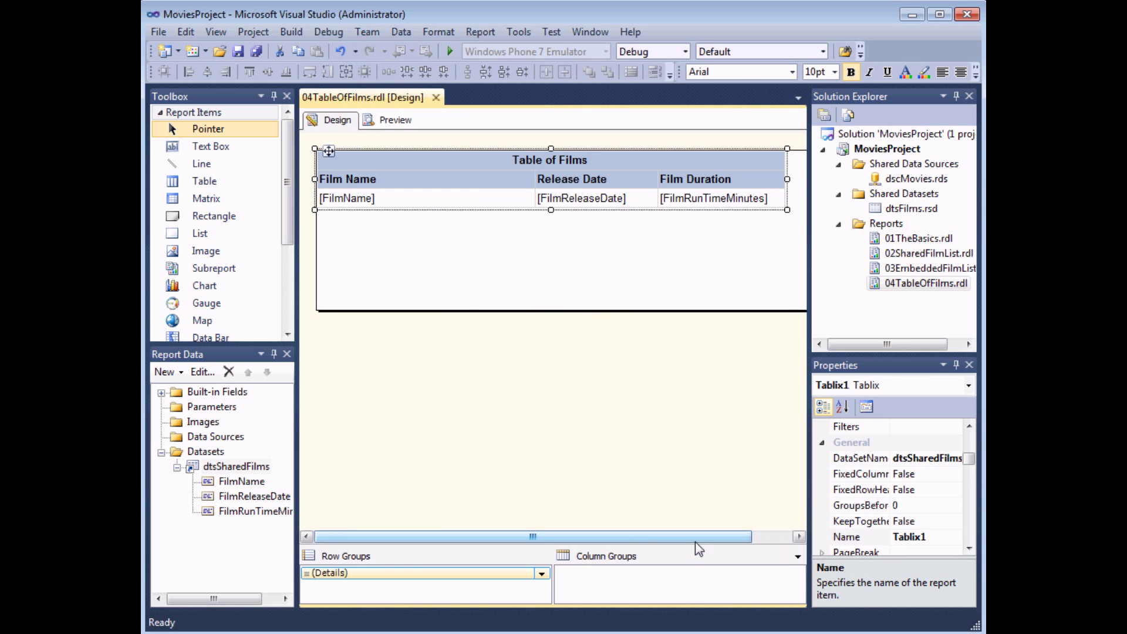
# Step: Preview the report through page 3 to check whether the header rows repeat, and return to the first page
pyautogui.click(394, 121)
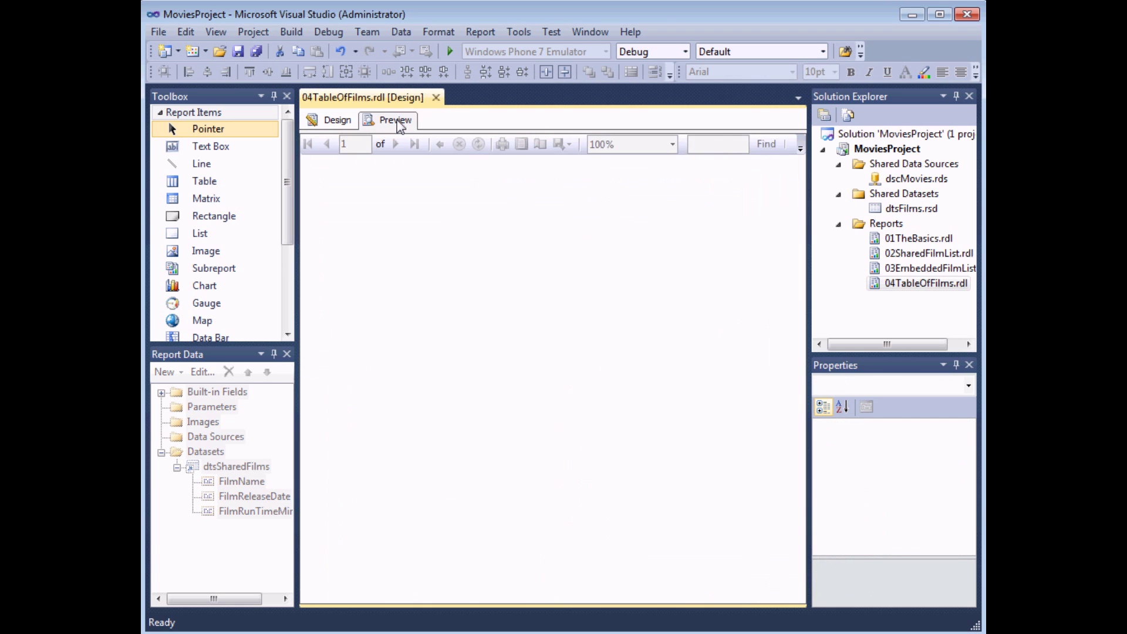
pyautogui.click(414, 145)
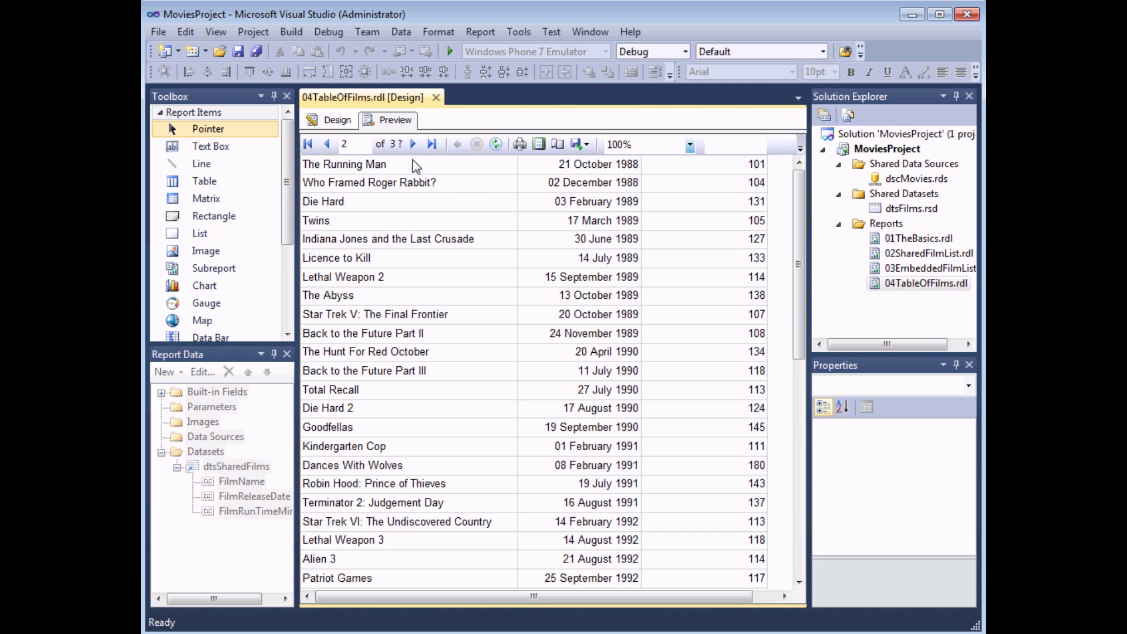
pyautogui.click(415, 145)
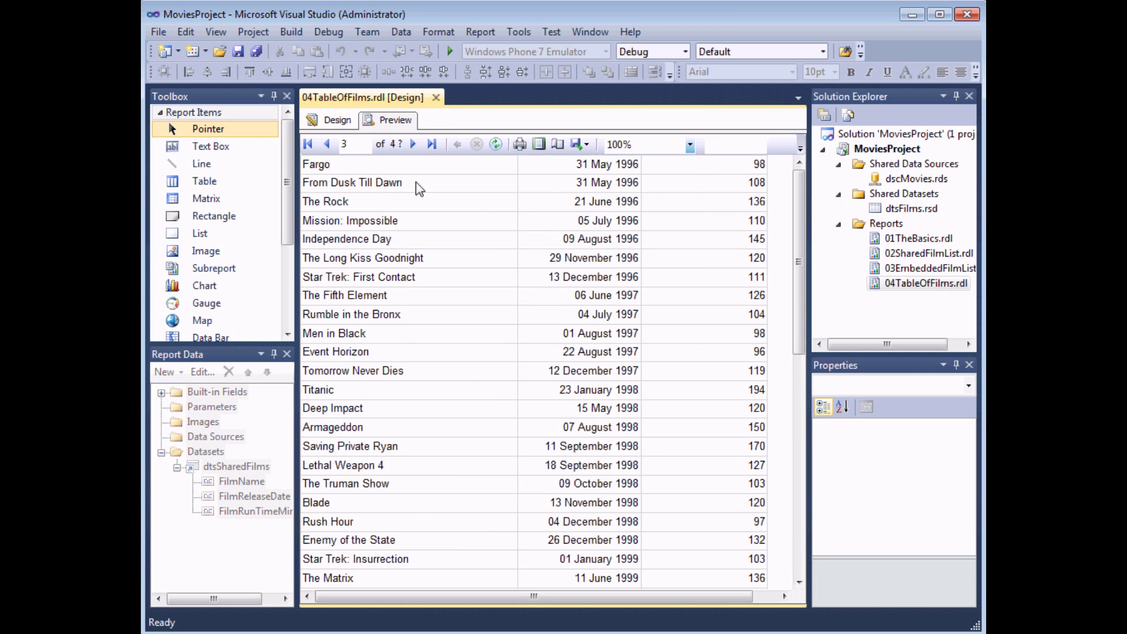
pyautogui.click(308, 145)
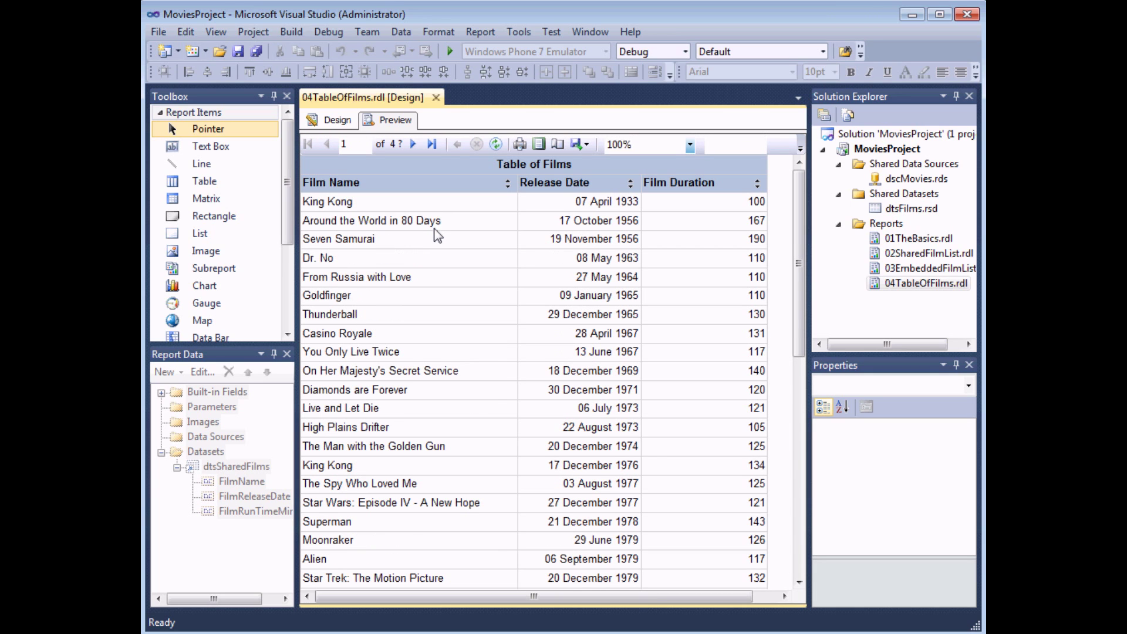
# Step: Return to the report design and reopen the films table's properties
pyautogui.click(340, 122)
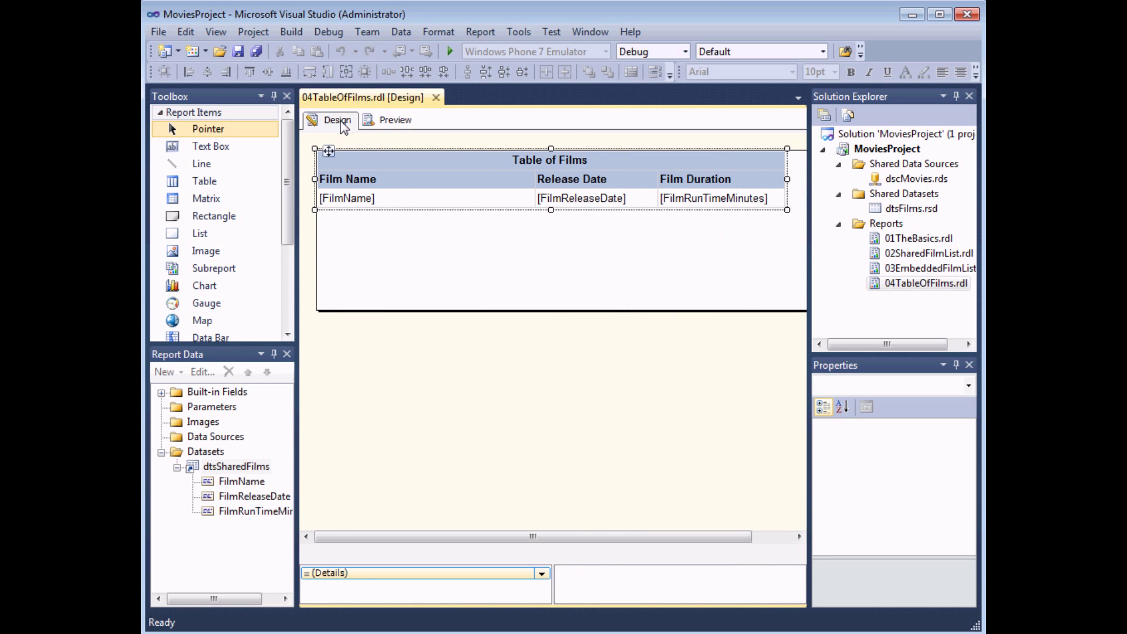
pyautogui.click(382, 162)
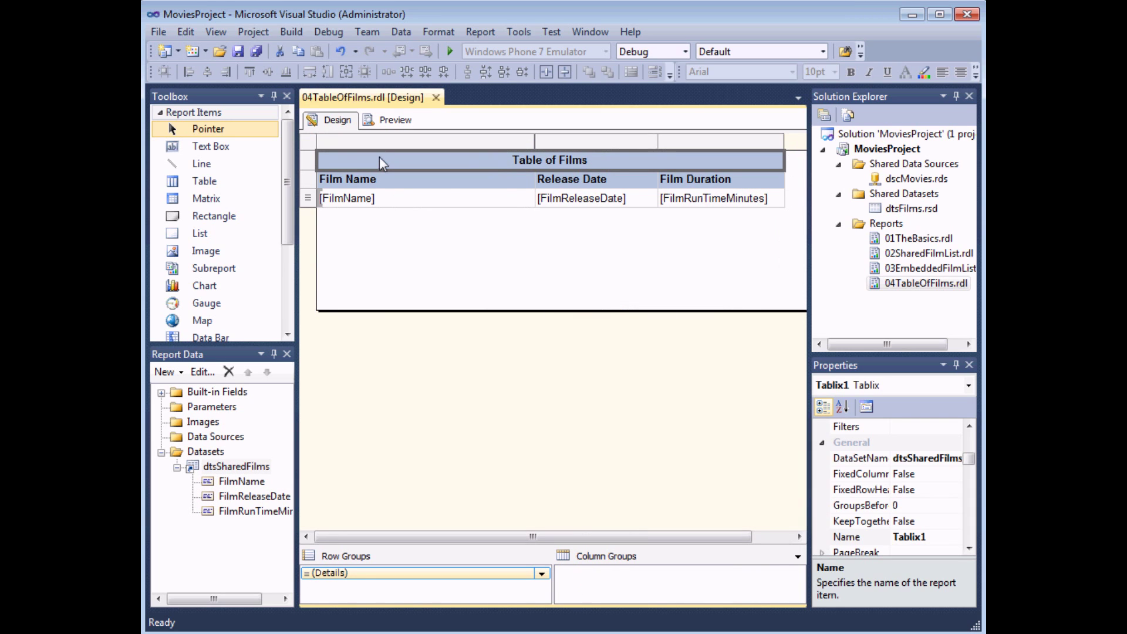
pyautogui.rightClick(313, 153)
pyautogui.click(396, 282)
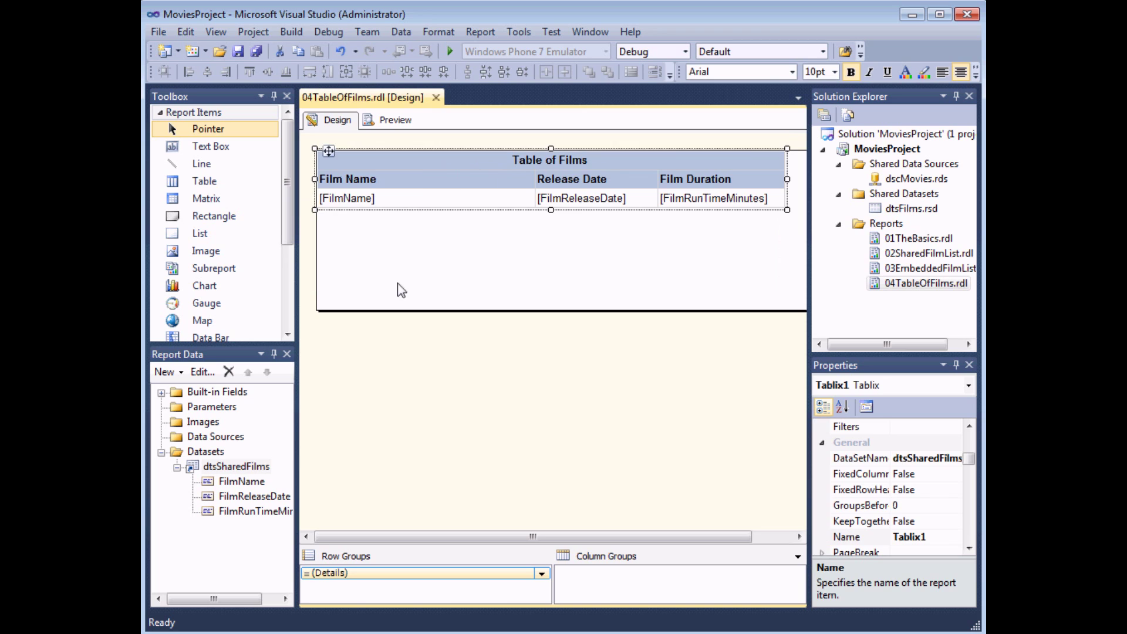
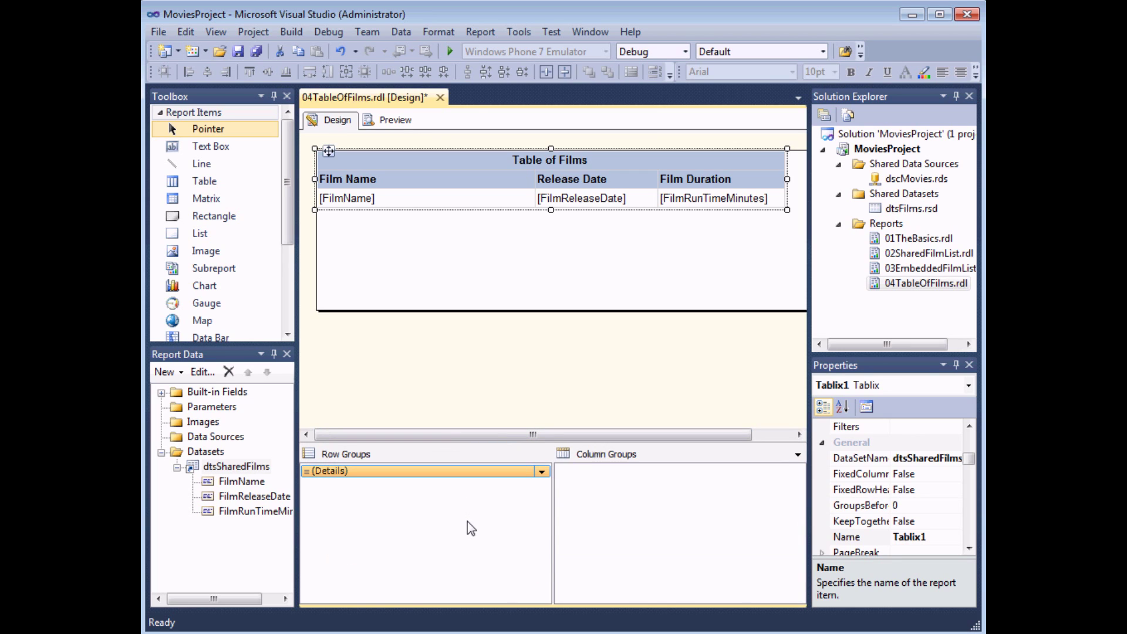
# Step: Select the Details row group and switch the grouping display to Advanced Mode
pyautogui.click(415, 477)
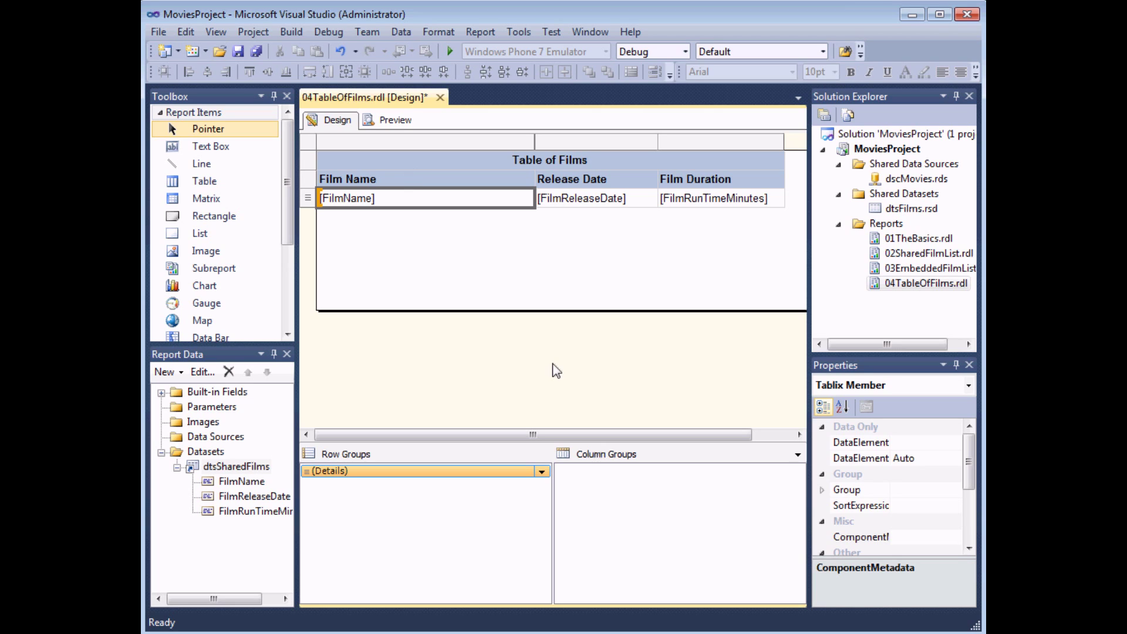
pyautogui.click(799, 456)
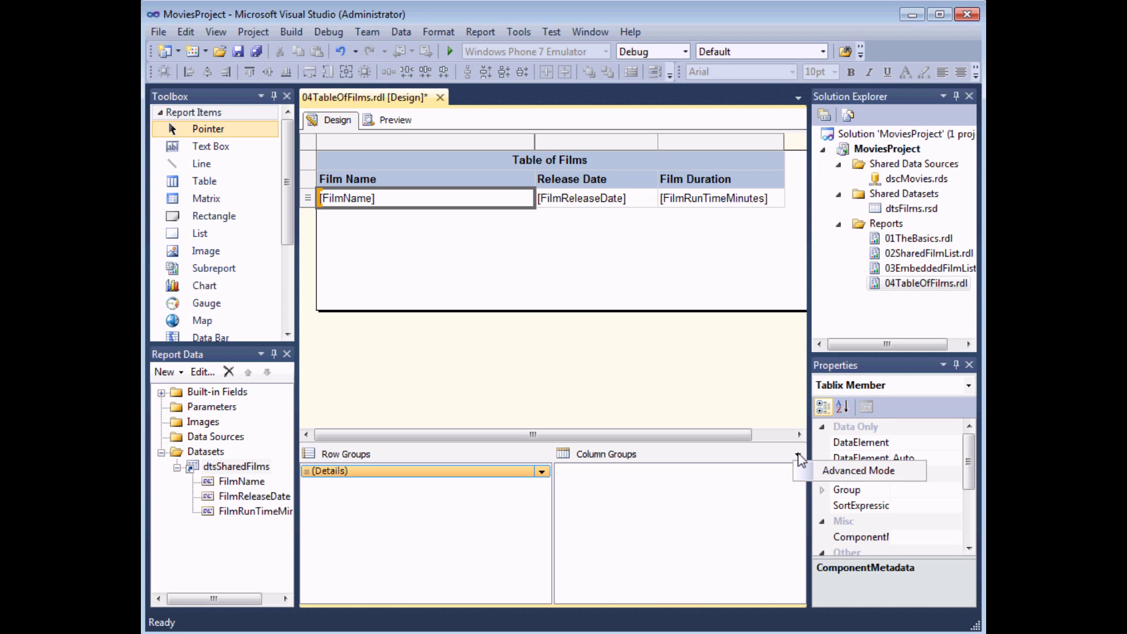
pyautogui.click(823, 472)
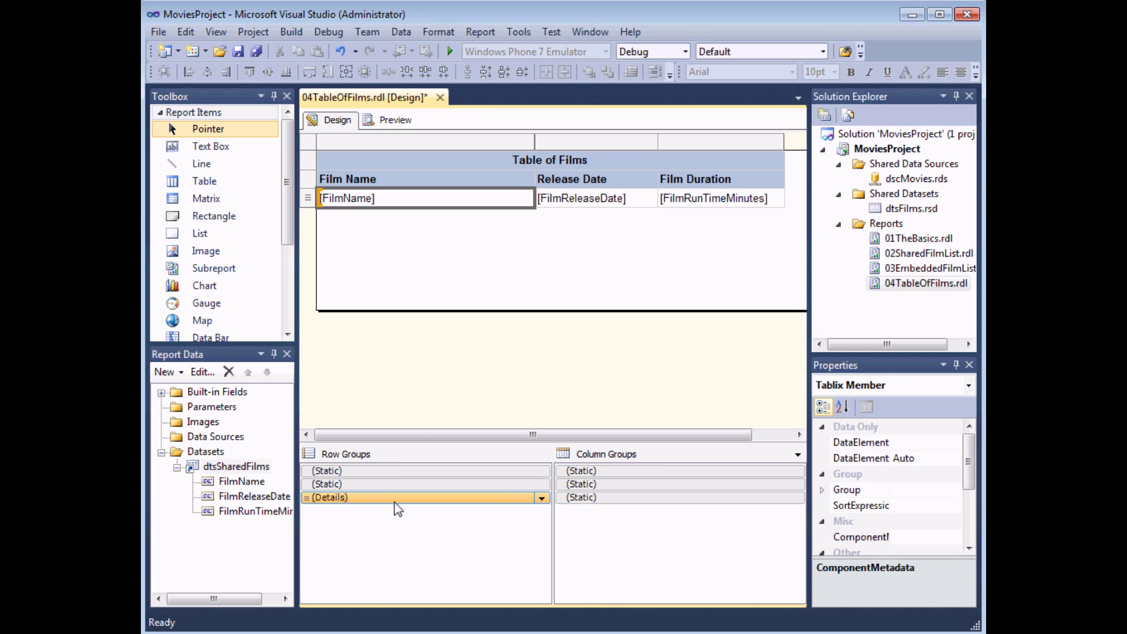
# Step: Examine which table rows and columns the static row and column groups correspond to, including the title and detail cells
pyautogui.click(369, 484)
pyautogui.click(391, 156)
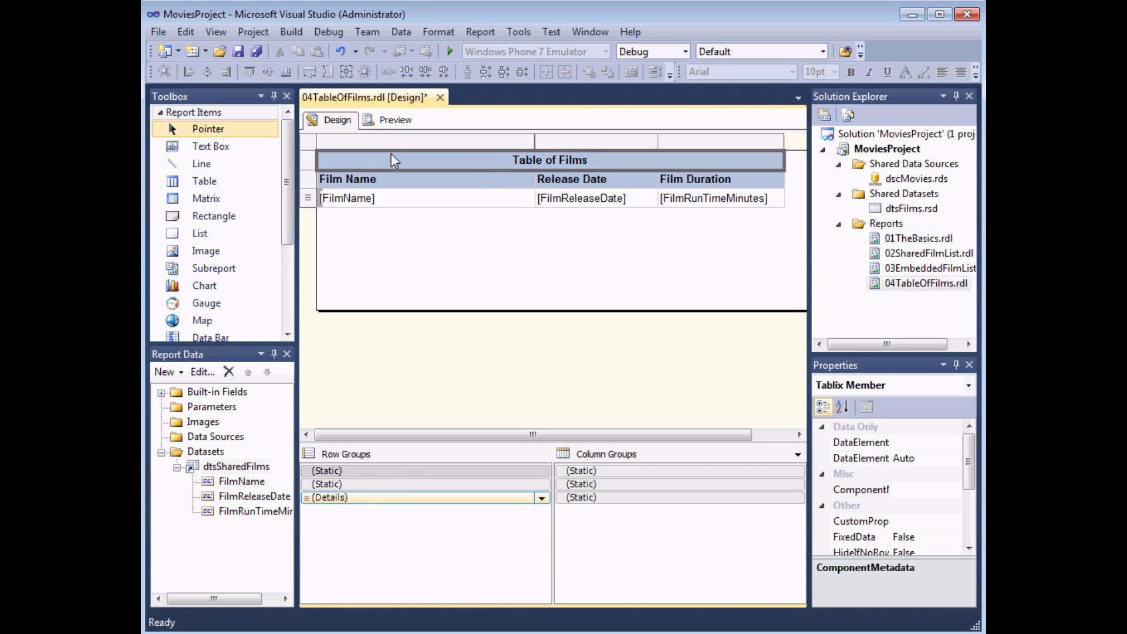
pyautogui.click(386, 479)
pyautogui.click(385, 473)
pyautogui.click(626, 469)
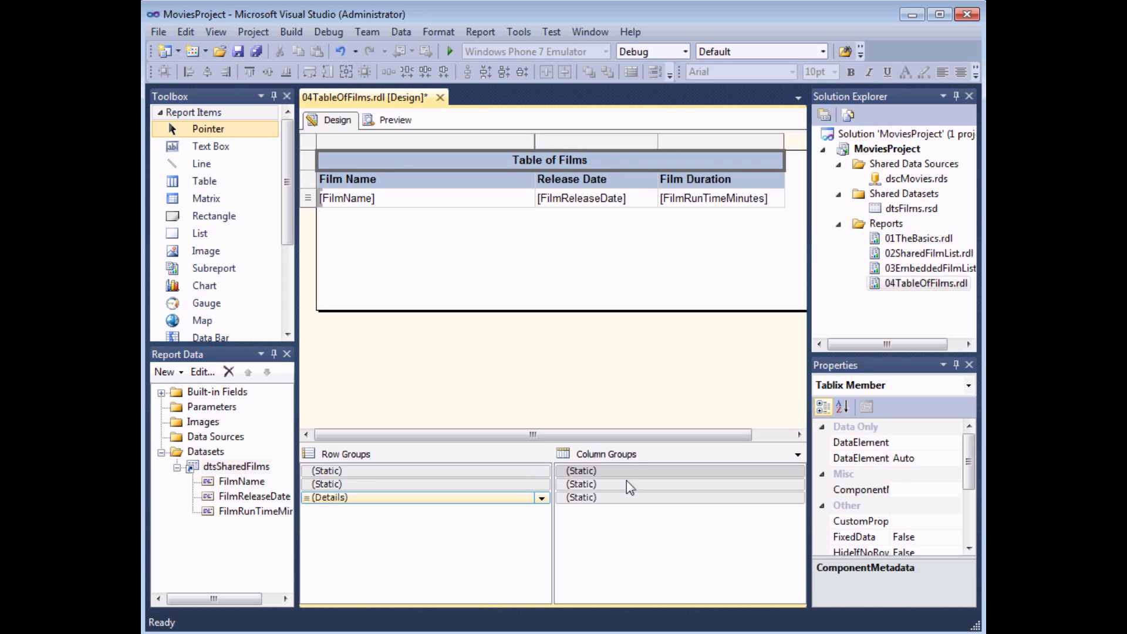
pyautogui.click(625, 498)
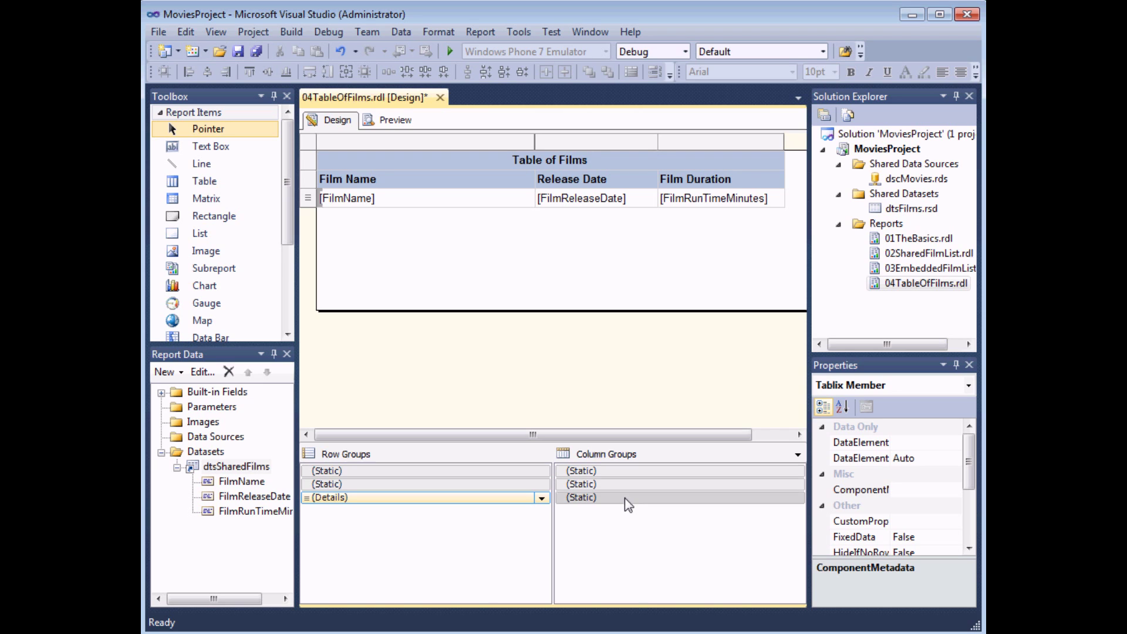
pyautogui.click(522, 201)
pyautogui.click(648, 199)
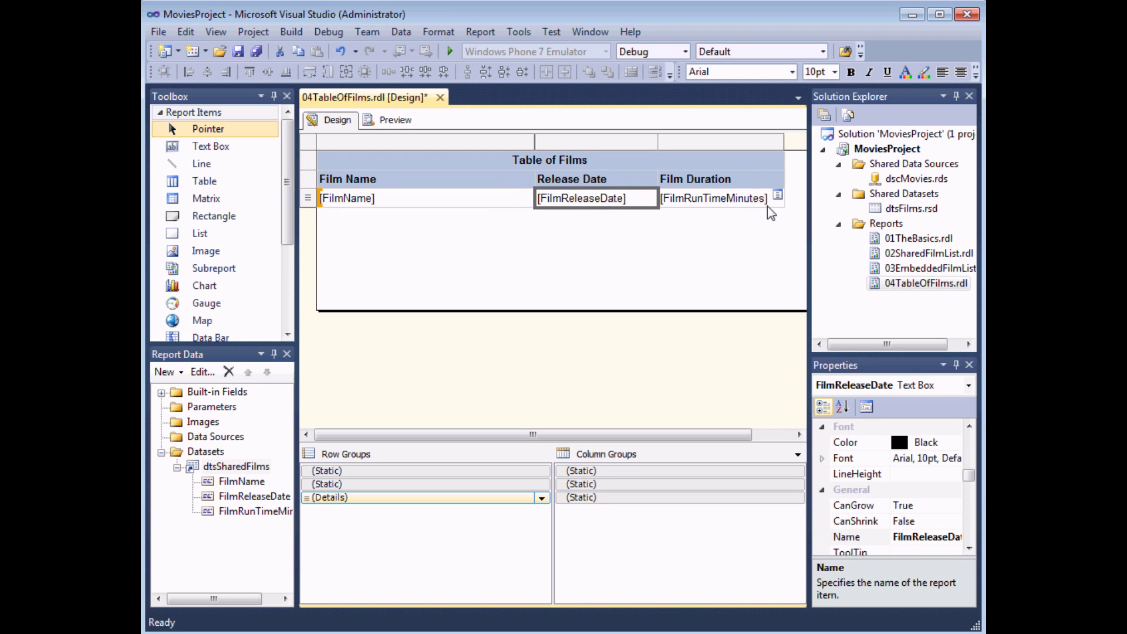
pyautogui.click(768, 203)
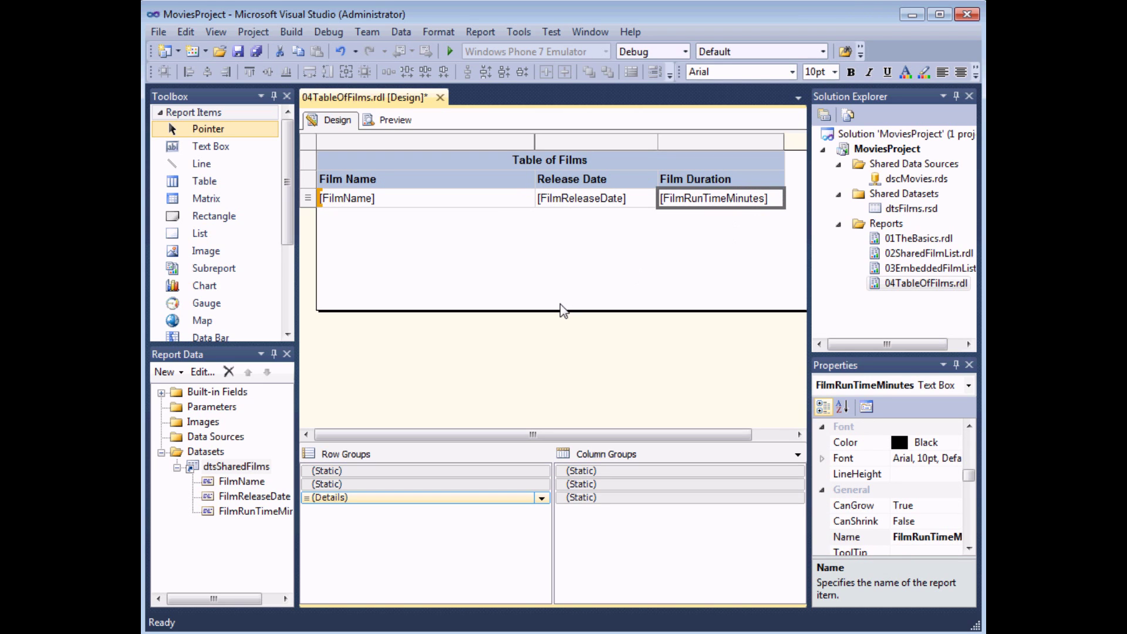
# Step: Set RepeatOnNewPage to True for the first static row group, the Table of Films title row
pyautogui.click(387, 472)
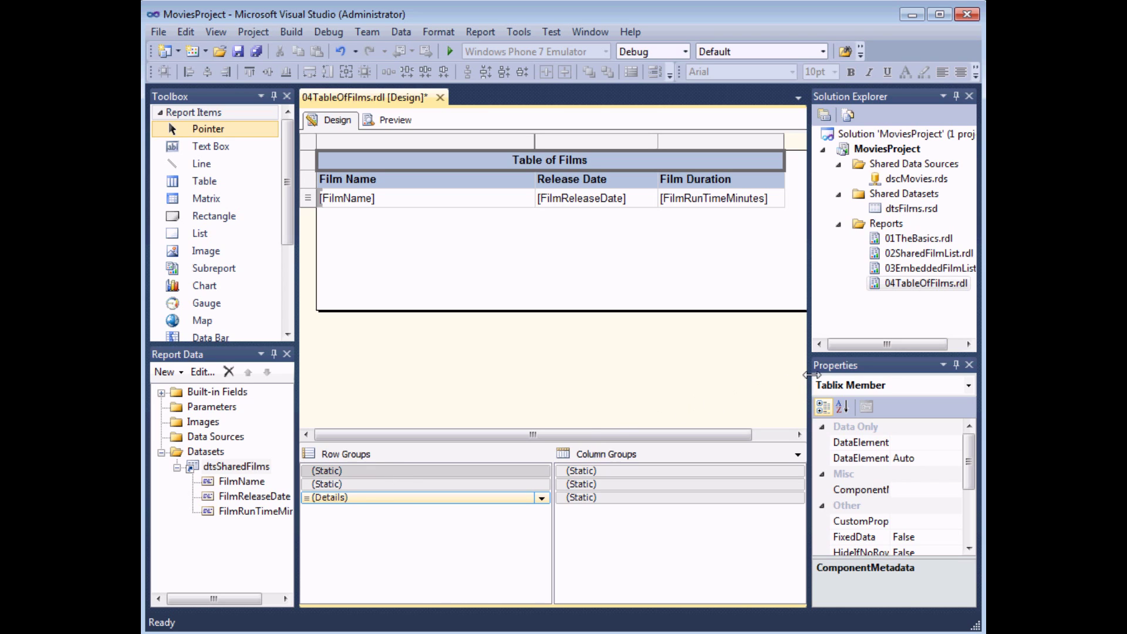
pyautogui.moveTo(812, 374); pyautogui.dragTo(765, 370)
pyautogui.moveTo(846, 353); pyautogui.dragTo(848, 320)
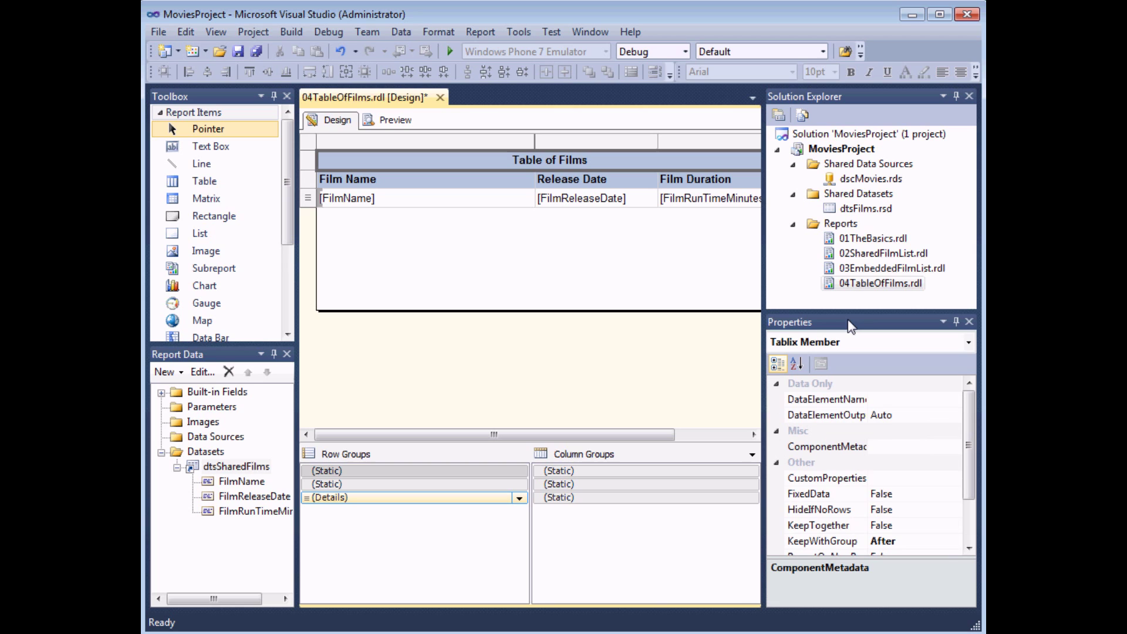
pyautogui.click(970, 429)
pyautogui.moveTo(970, 429); pyautogui.dragTo(972, 491)
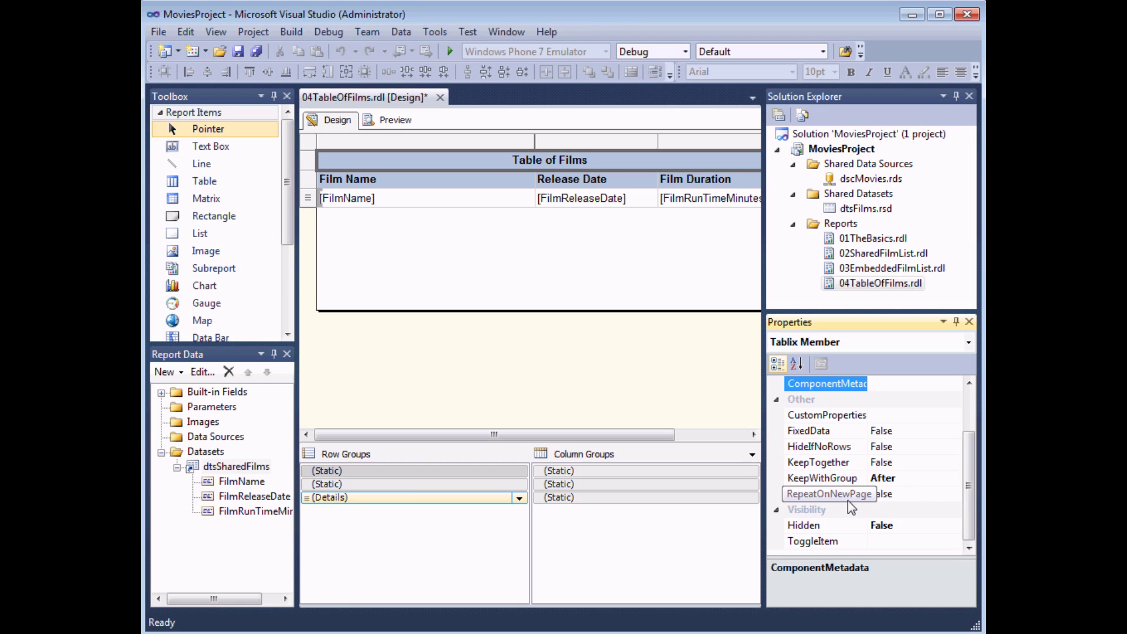
pyautogui.click(930, 495)
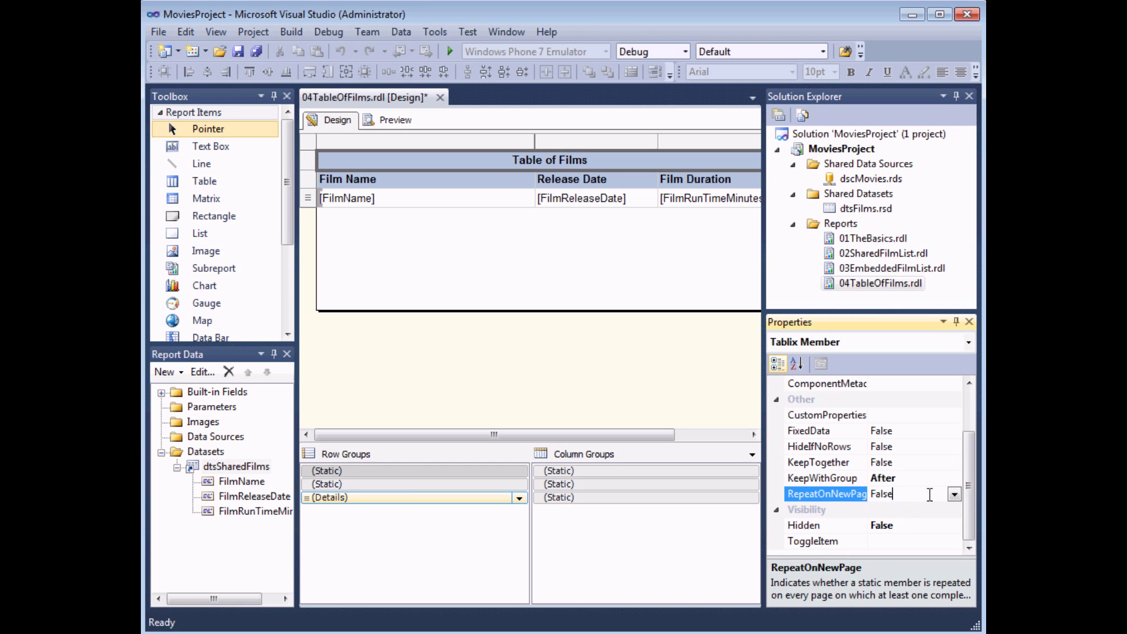
pyautogui.click(955, 494)
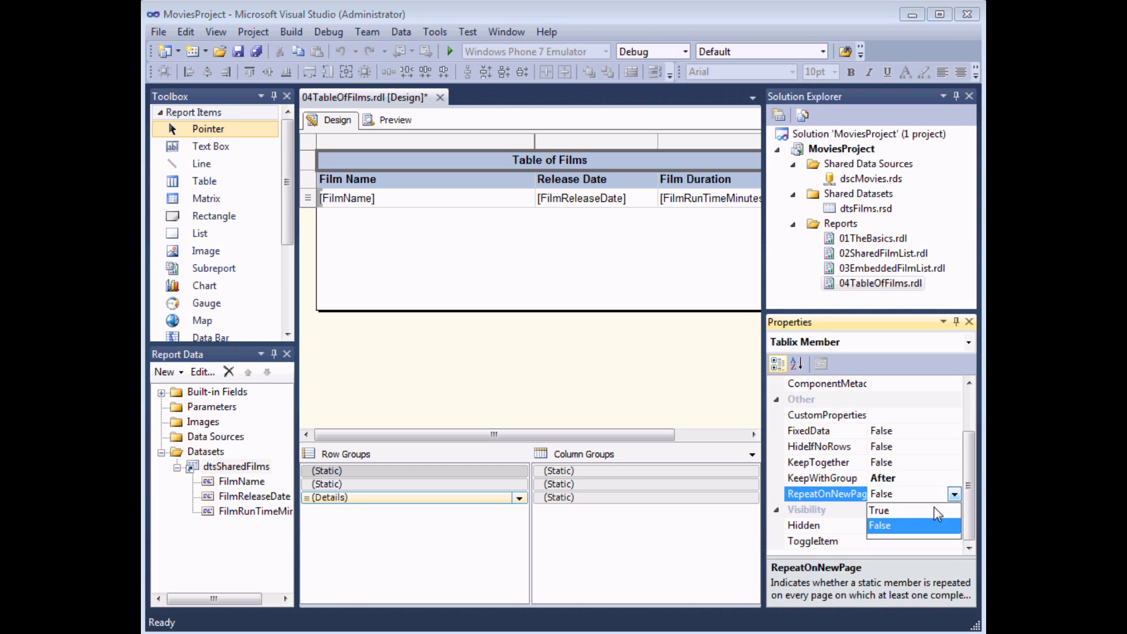
pyautogui.click(892, 511)
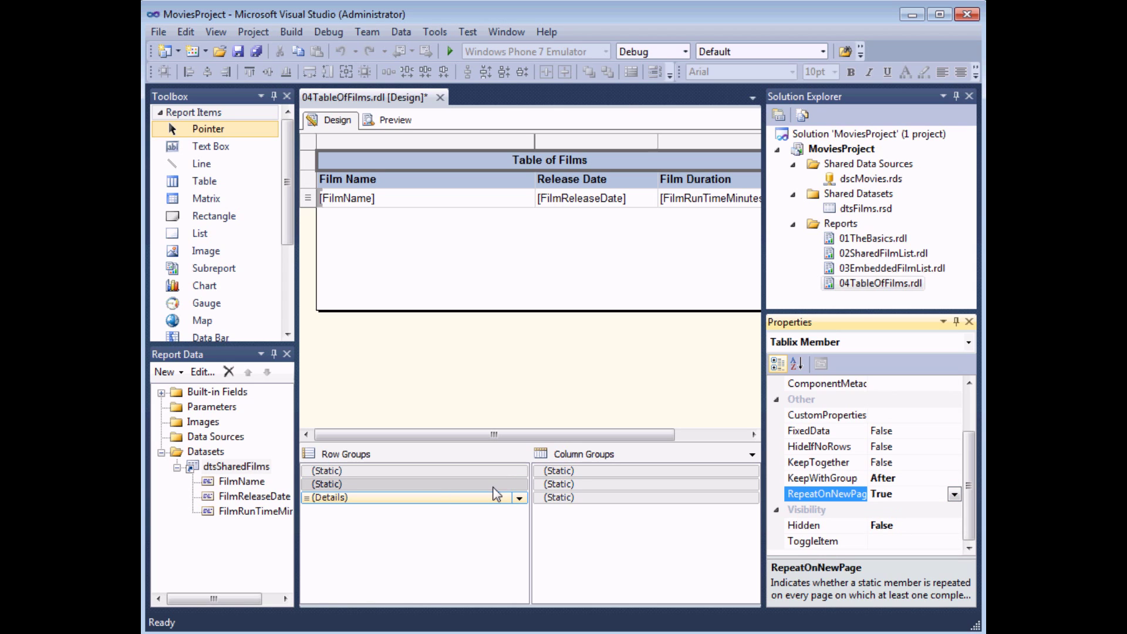
# Step: Set RepeatOnNewPage to True for the second static row group, the column headings row
pyautogui.click(432, 484)
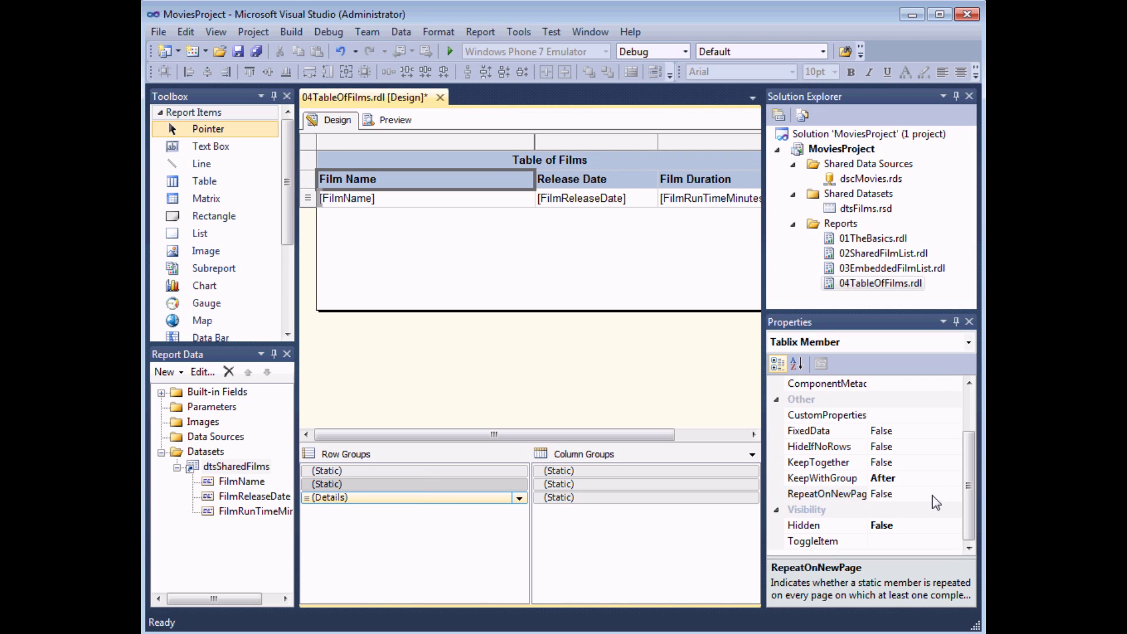
pyautogui.click(951, 493)
pyautogui.click(954, 494)
pyautogui.click(916, 516)
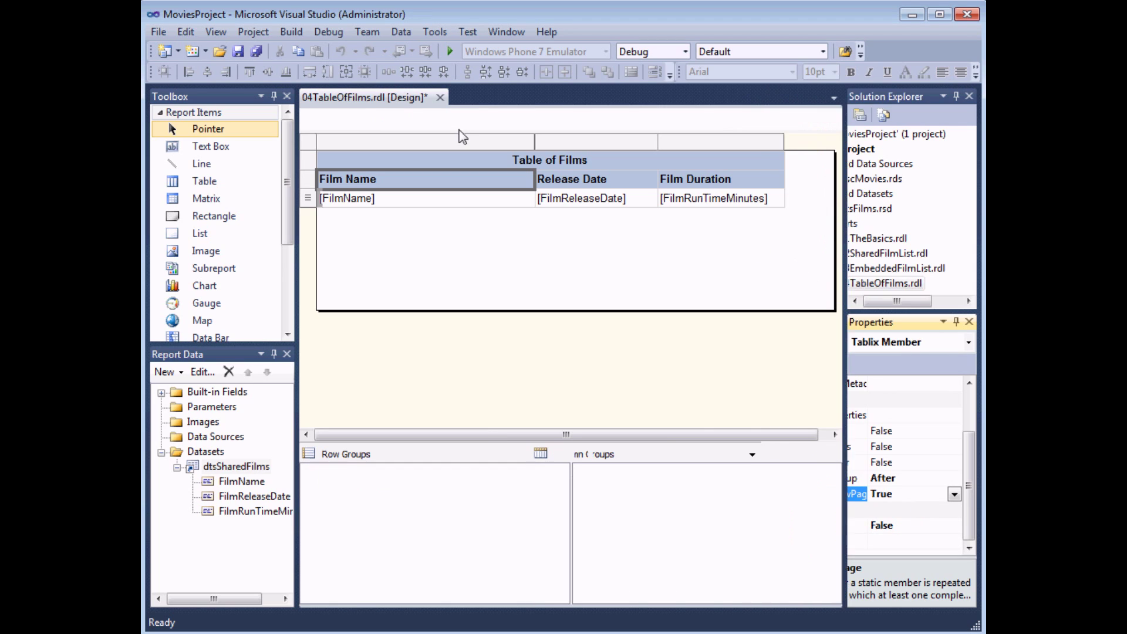
# Step: Preview the report and page forward past page 2 to check whether both header rows repeat
pyautogui.click(394, 120)
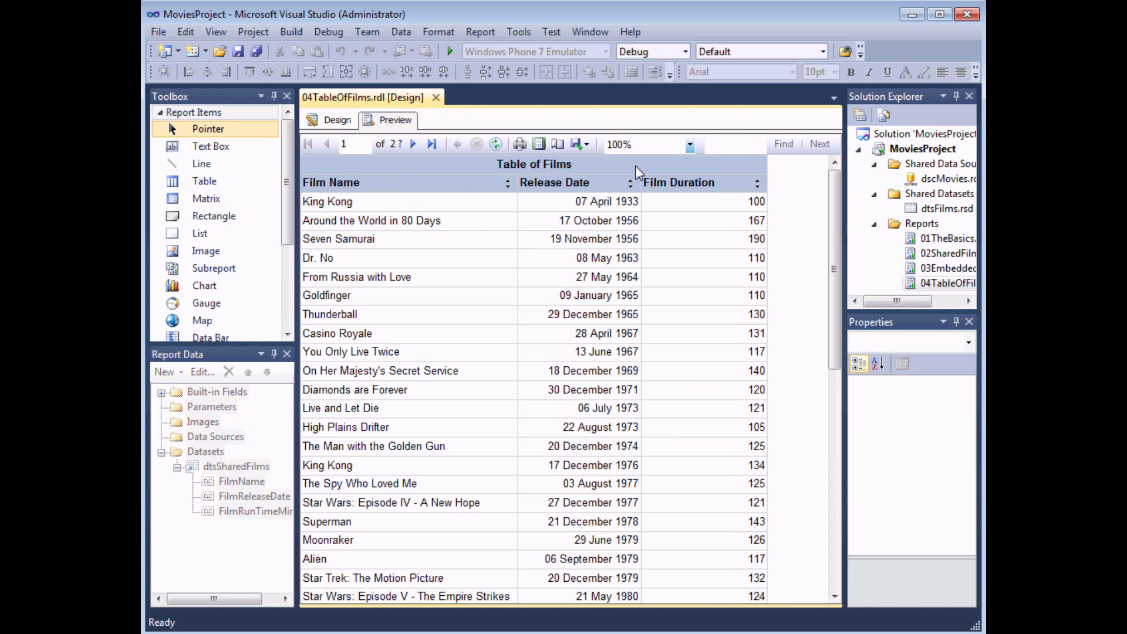
pyautogui.click(415, 146)
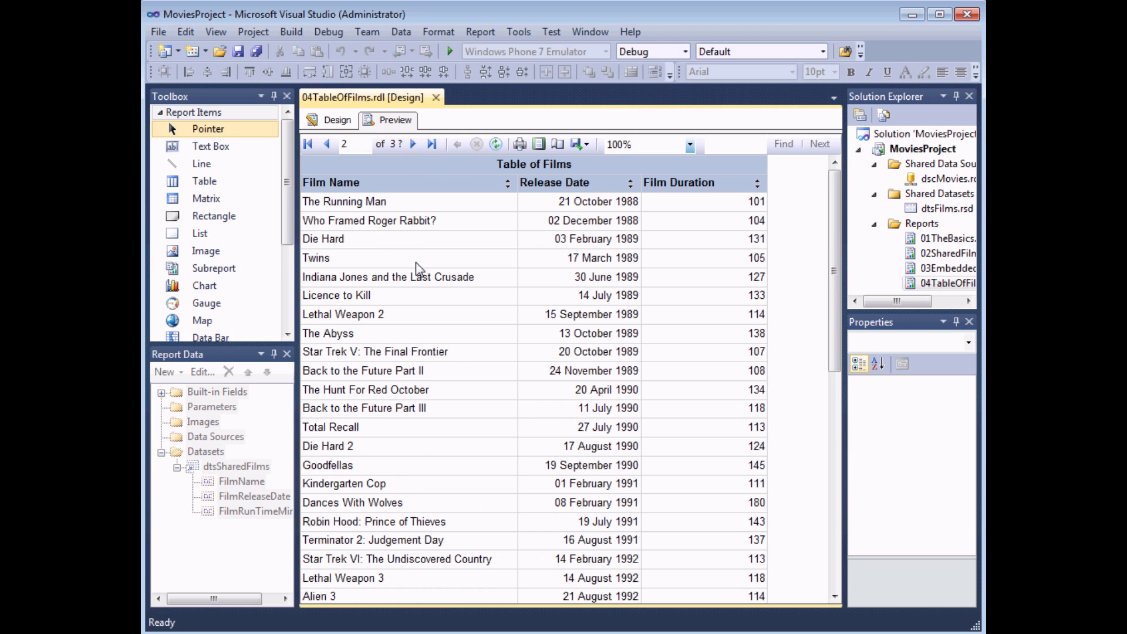
pyautogui.click(415, 145)
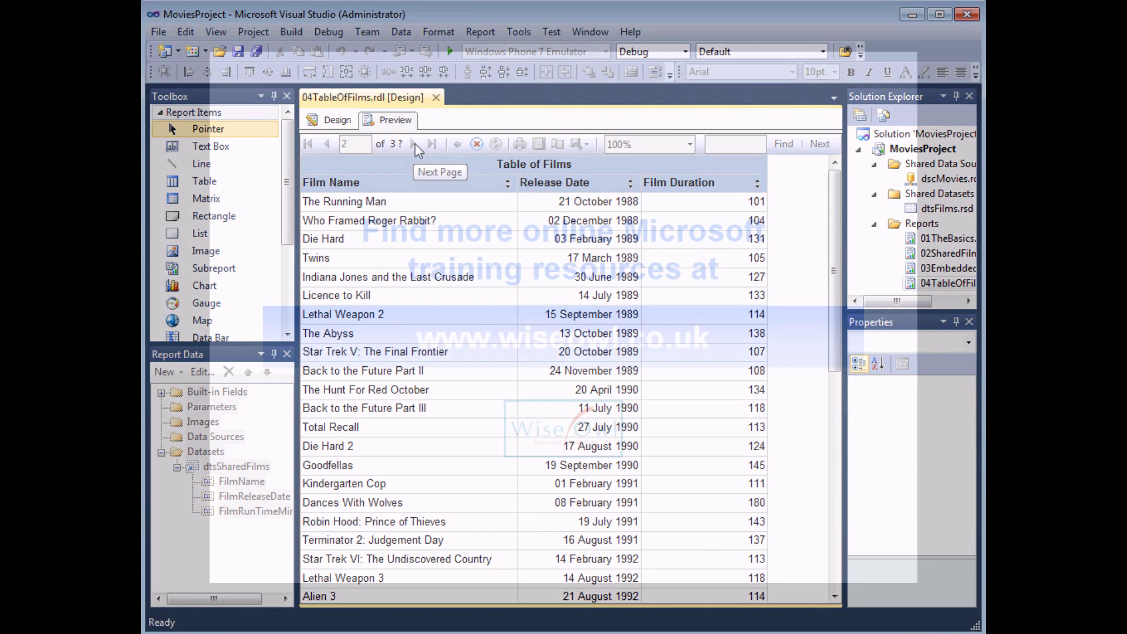